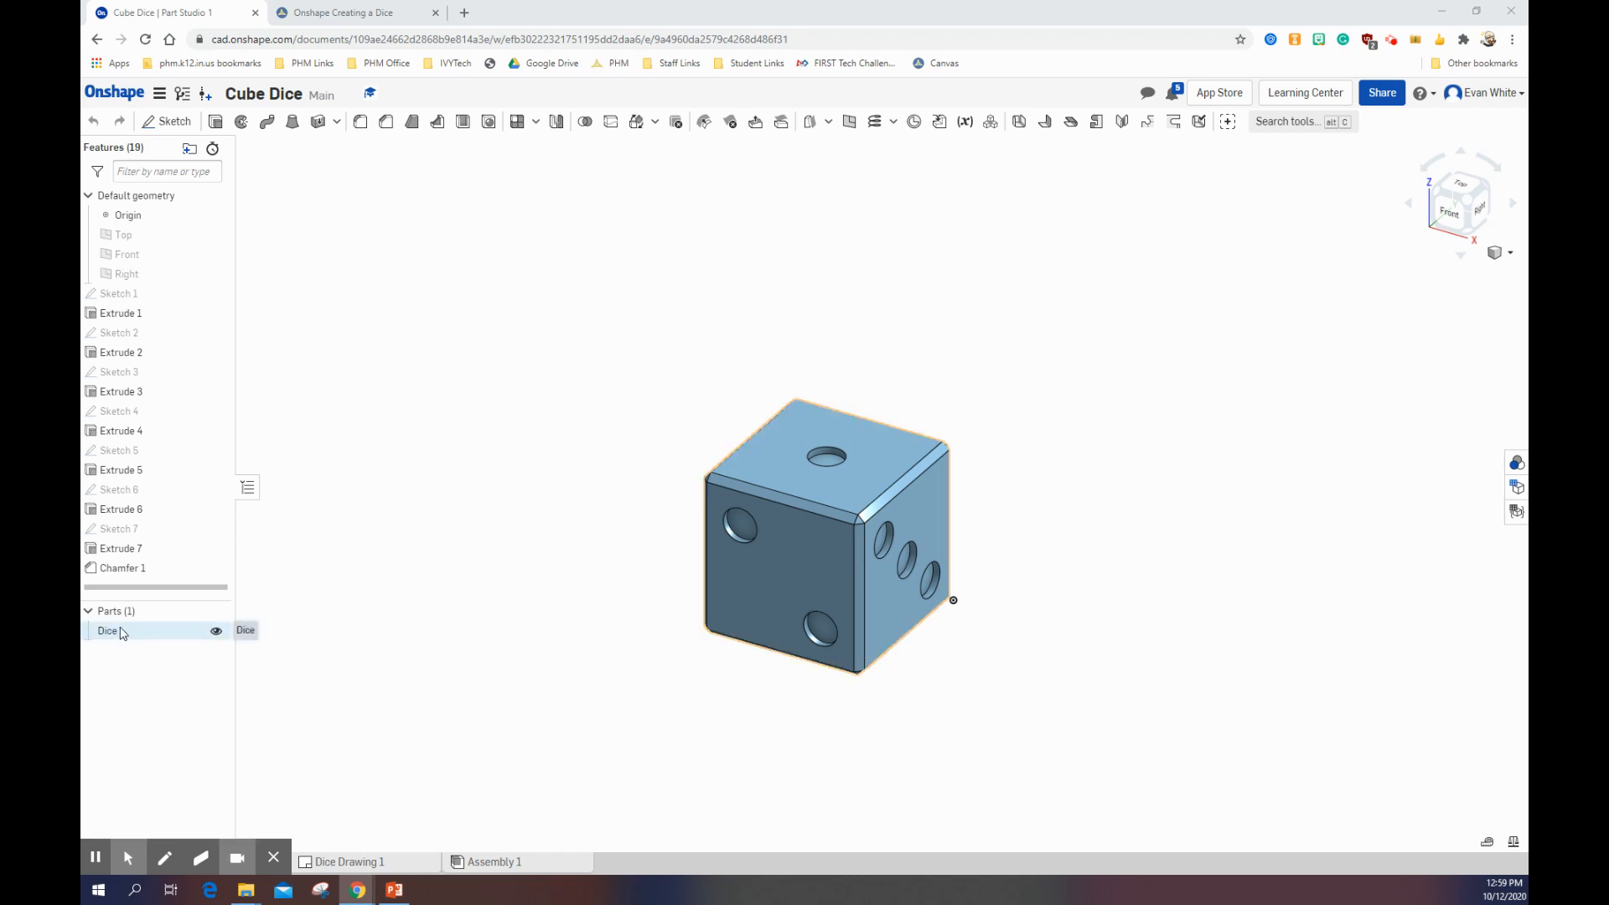
mouse_move(134, 850)
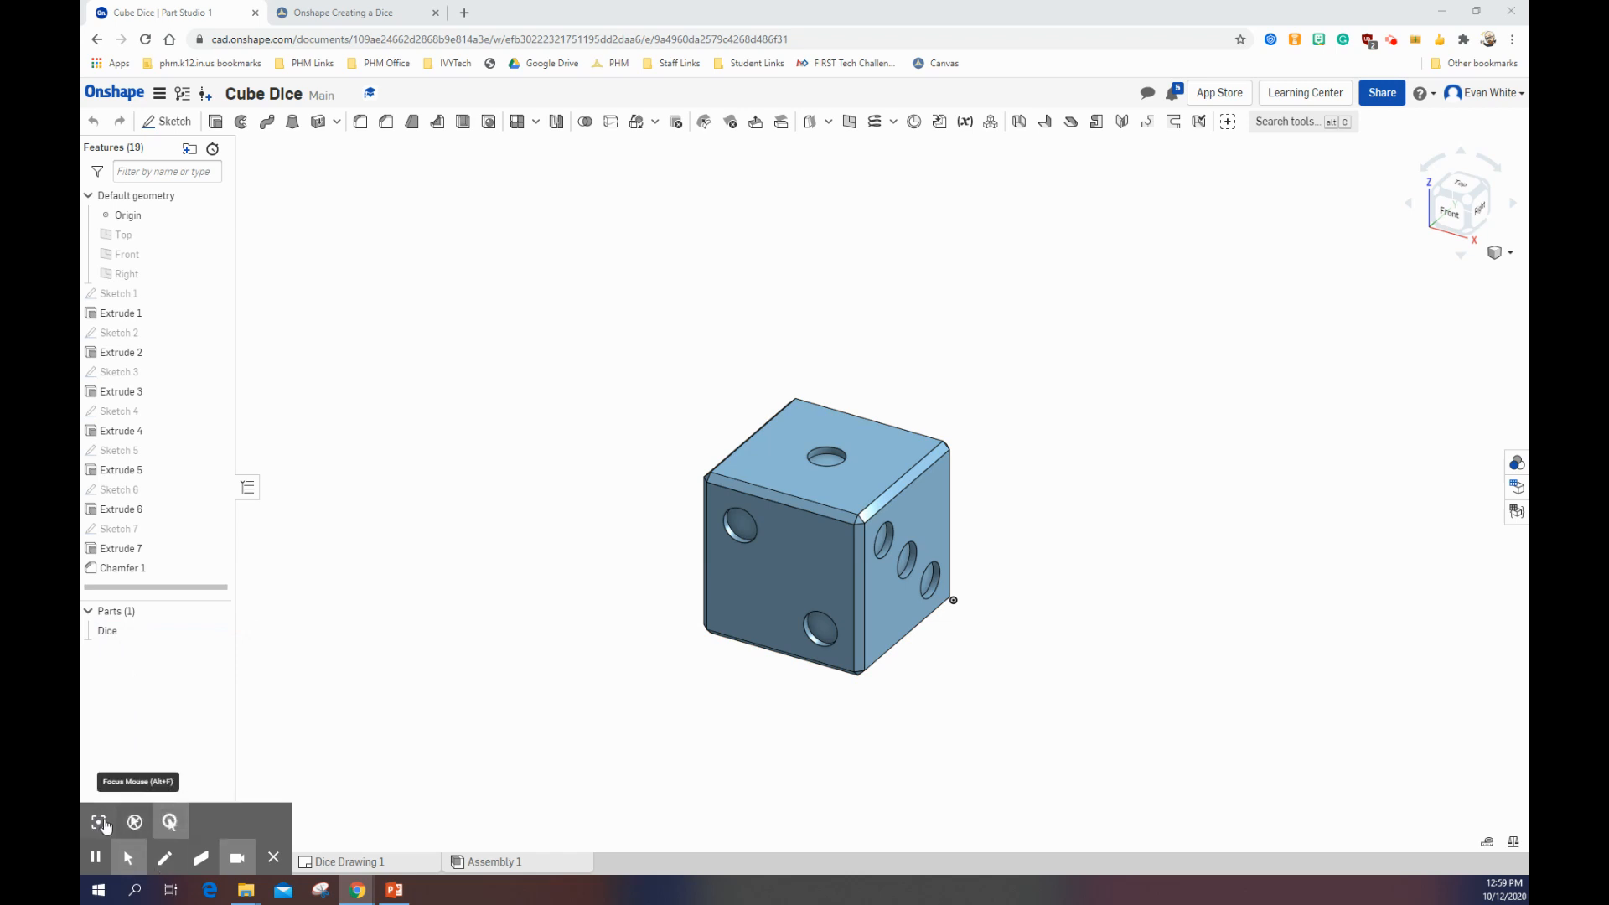
left_click(100, 822)
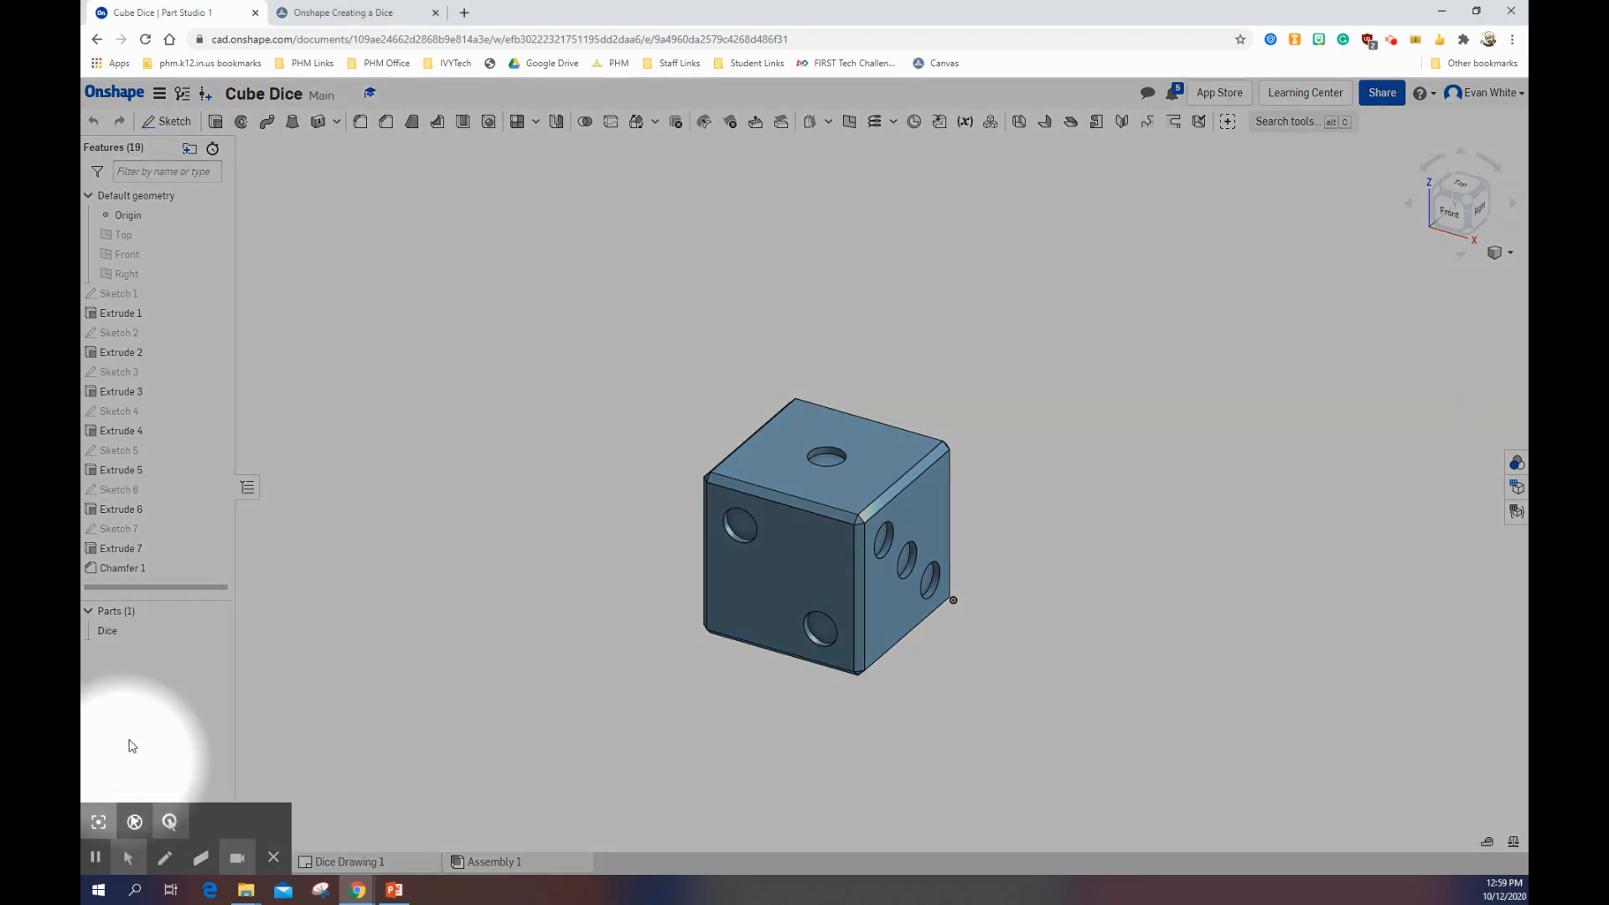
right_click(131, 635)
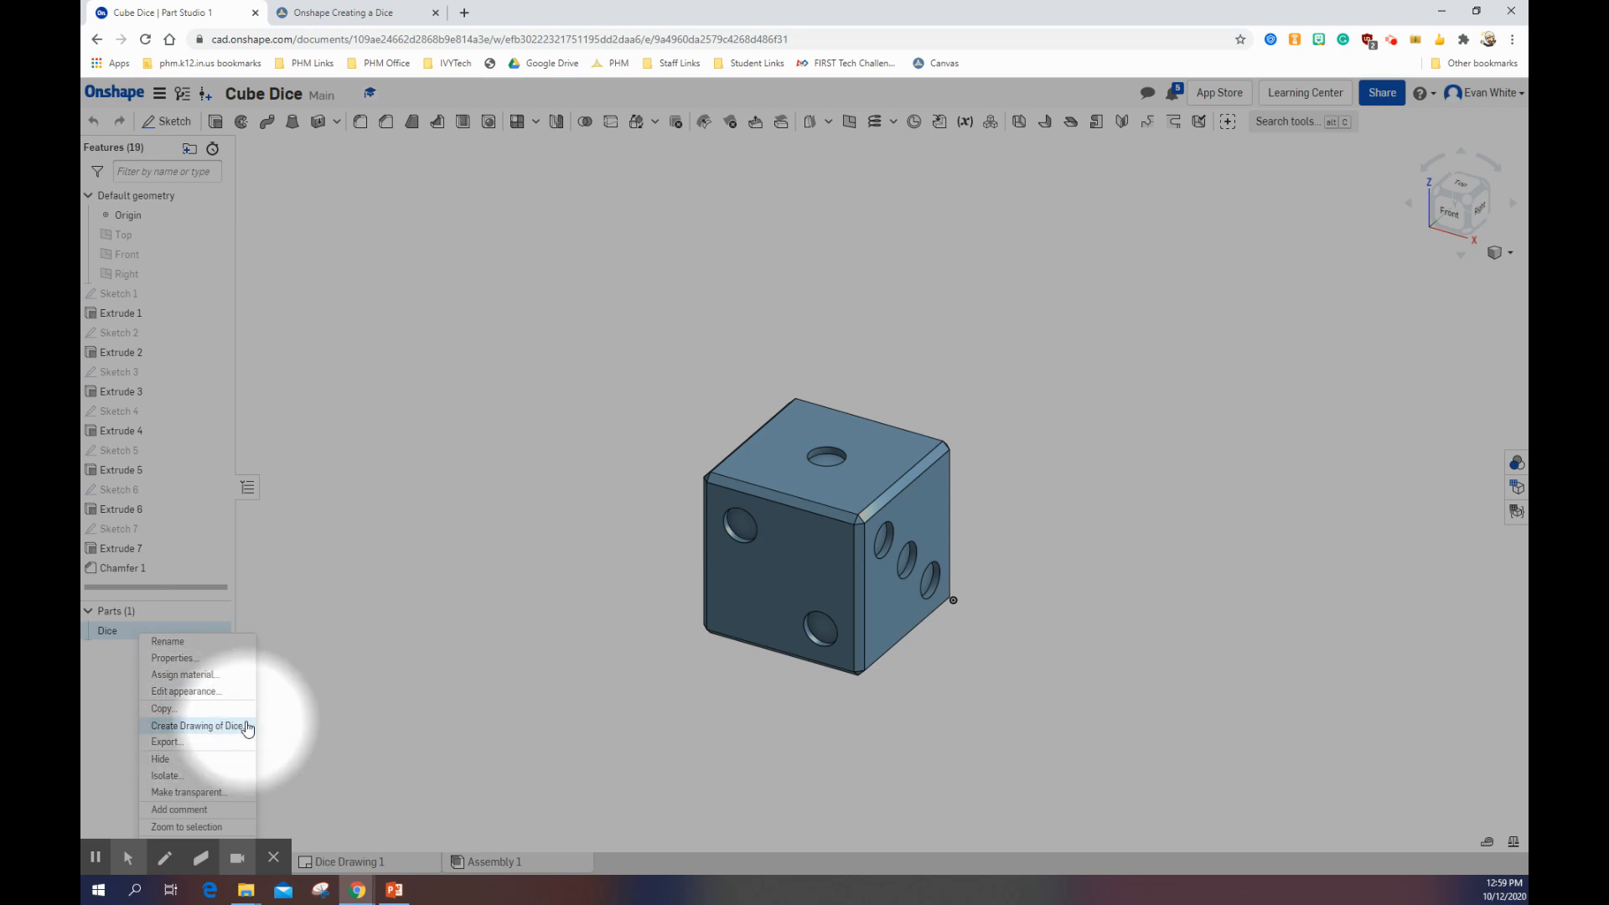
mouse_move(161, 858)
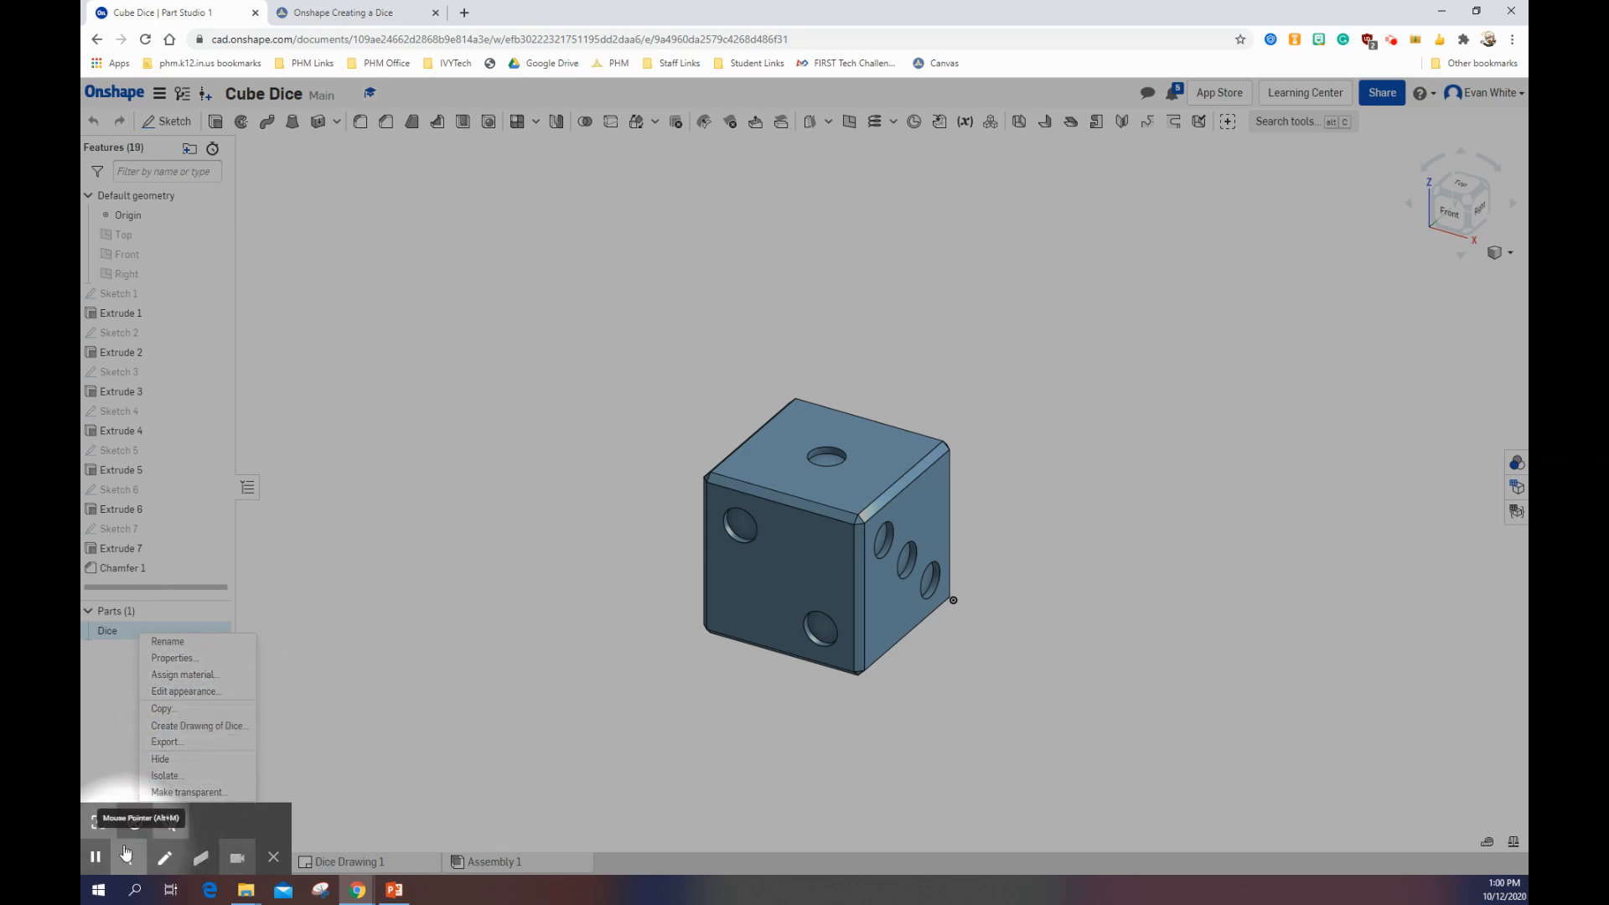
left_click(94, 824)
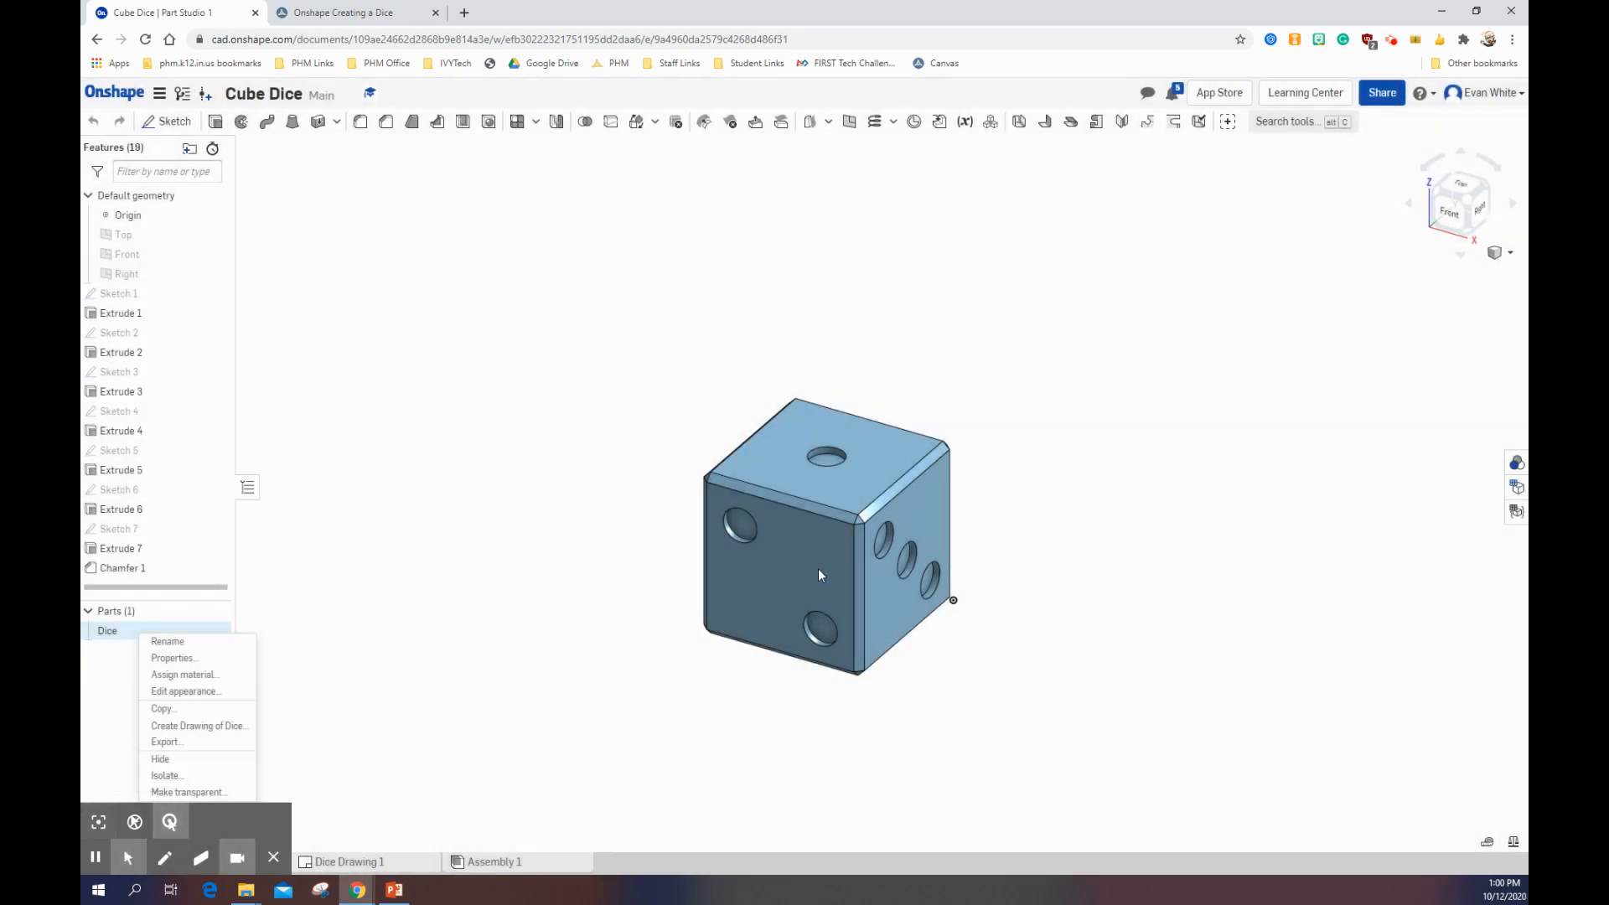
left_click(568, 341)
Step: Create a drawing of the whole Dice part from the ANSI_A_INCH.dwt template with the Four views option
left_click_drag(573, 329, 1110, 745)
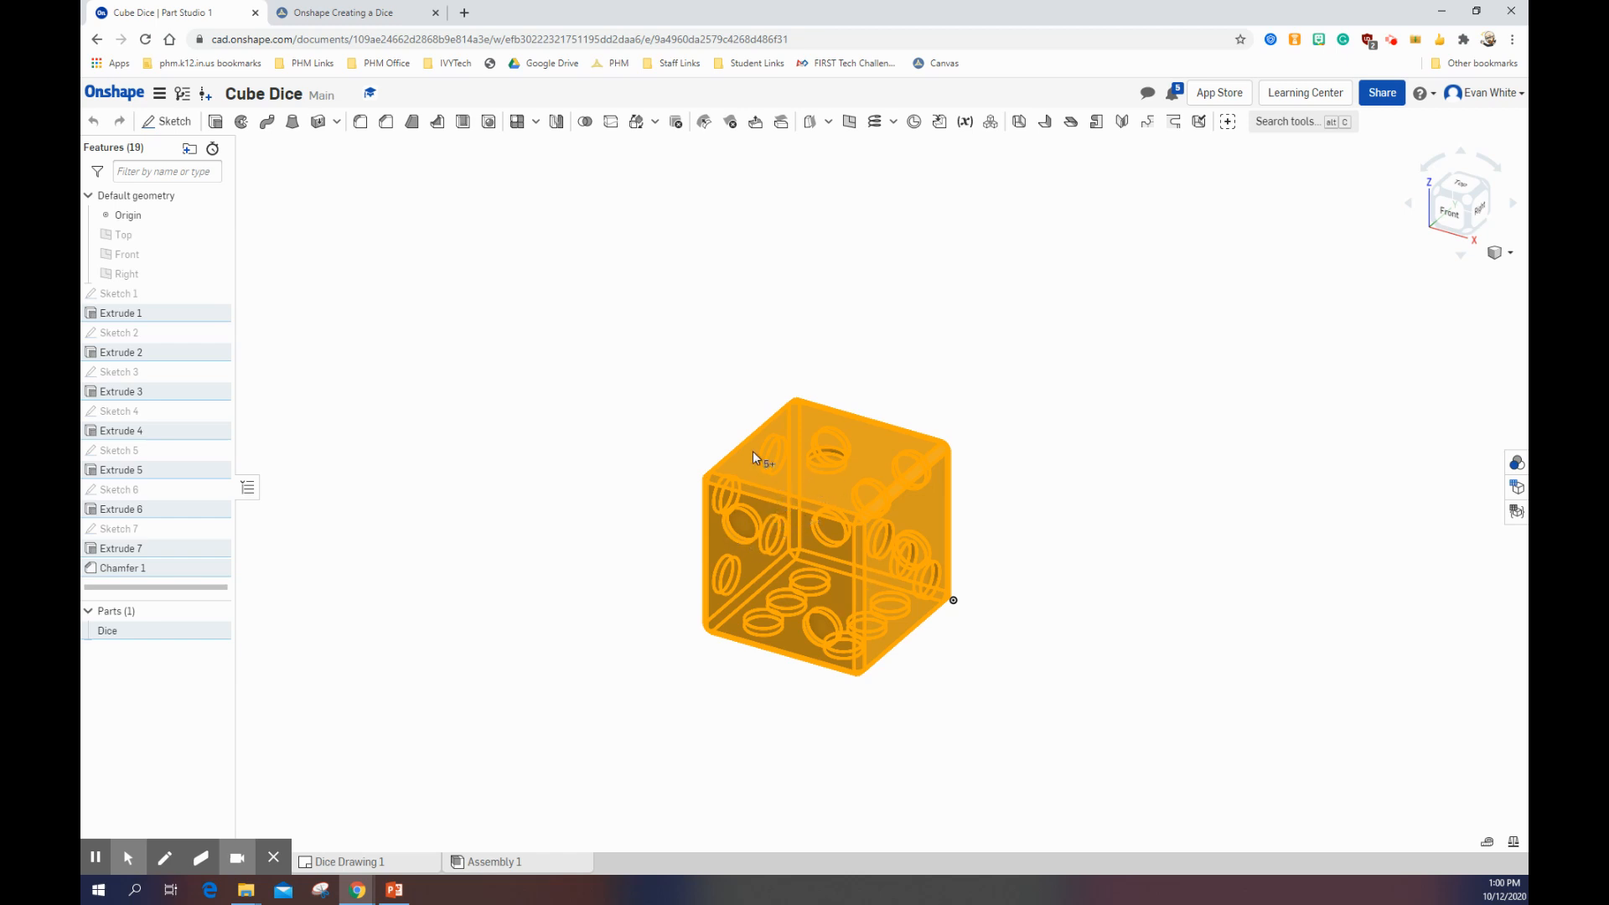
right_click(800, 486)
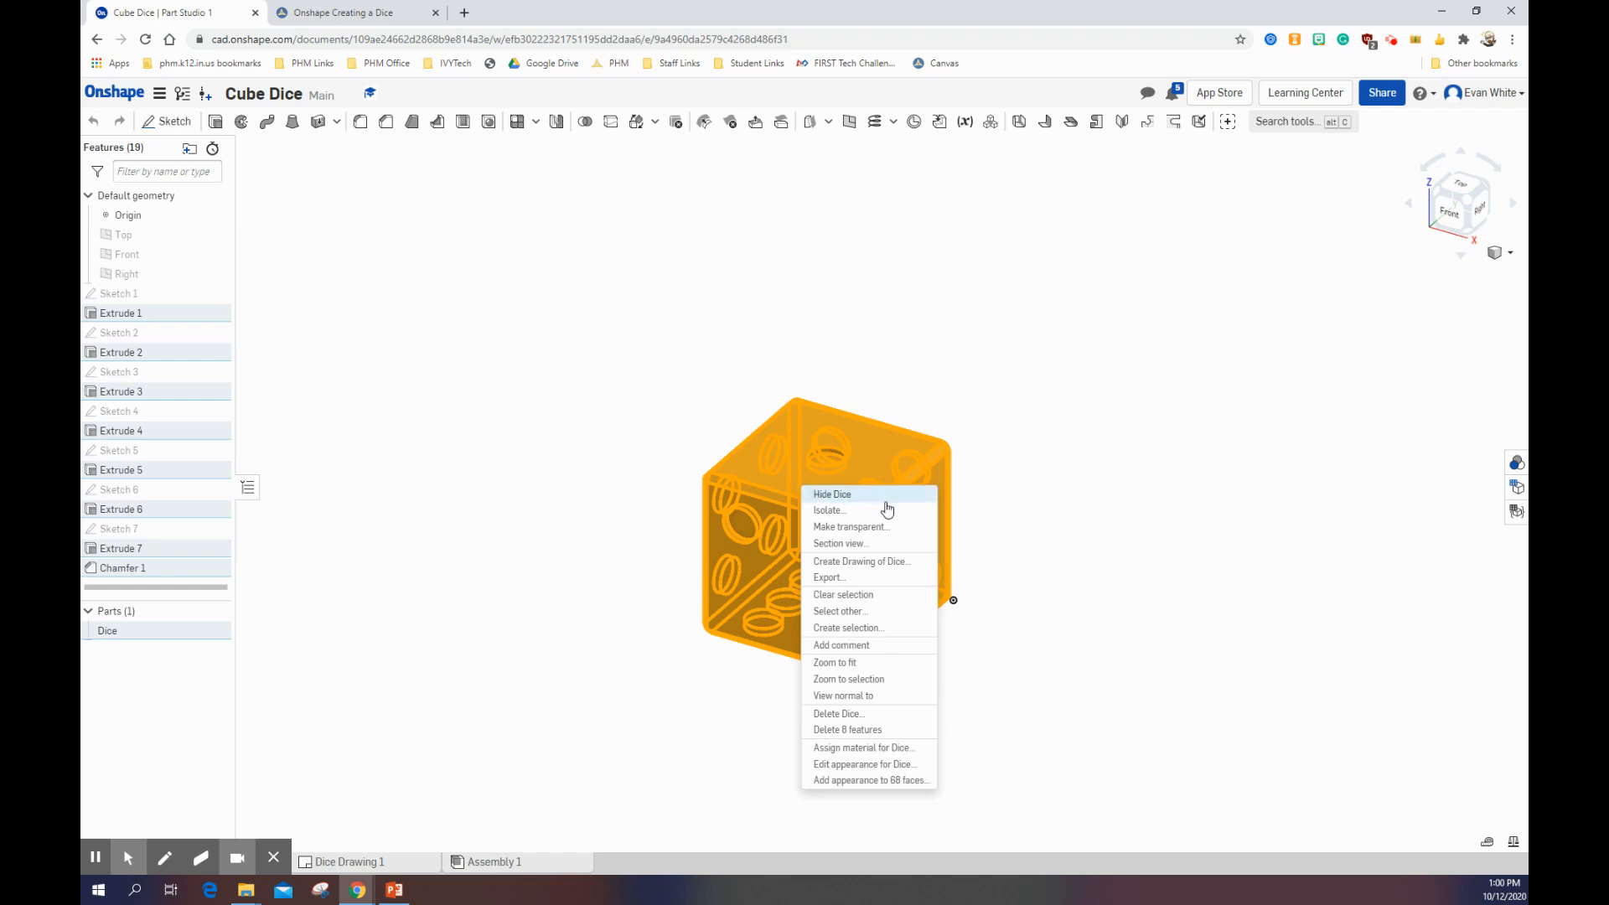
left_click(920, 567)
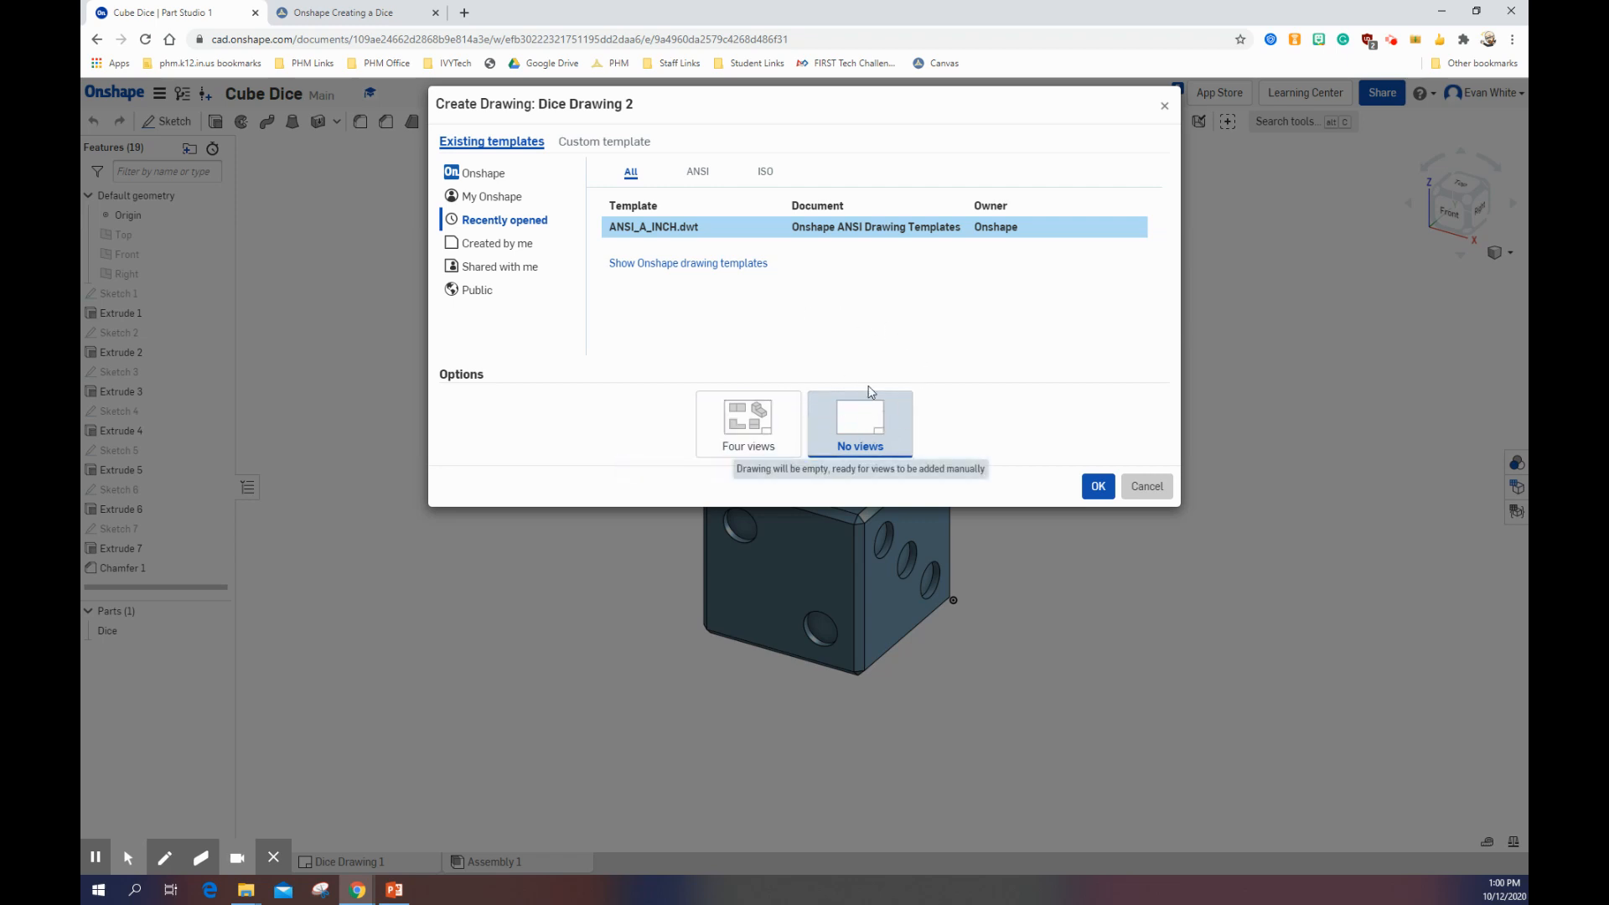
left_click(742, 418)
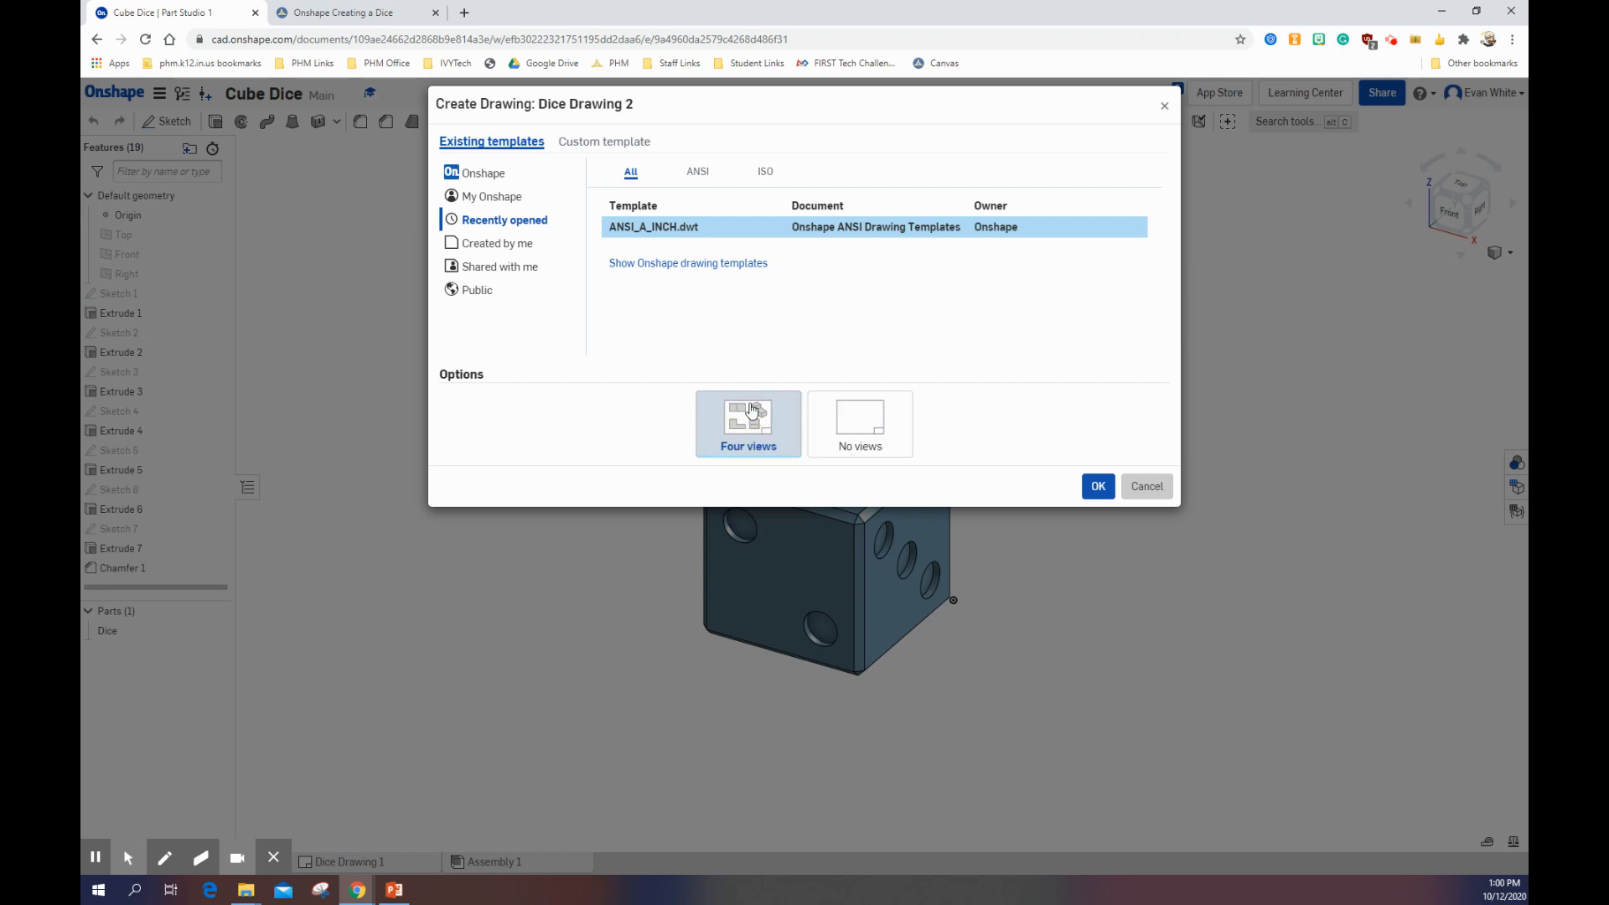
left_click(1098, 488)
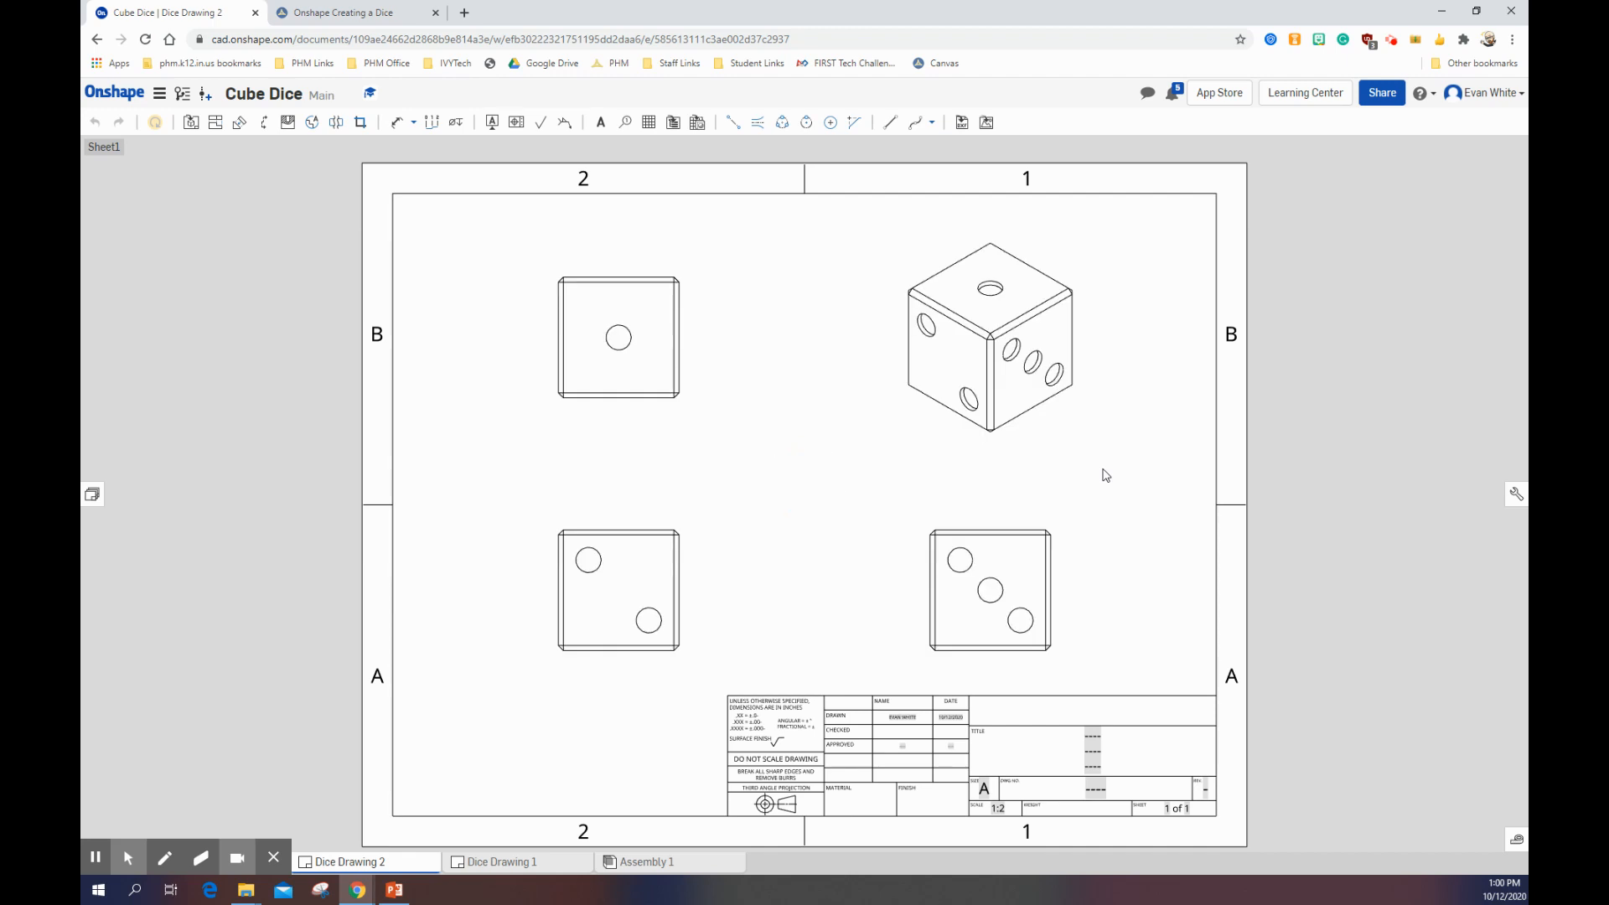
Step: Check the reference print on the Canvas assignment page and show the drawing's isometric view as shaded
scroll(693, 541, "up", 3)
scroll(693, 531, "down", 3)
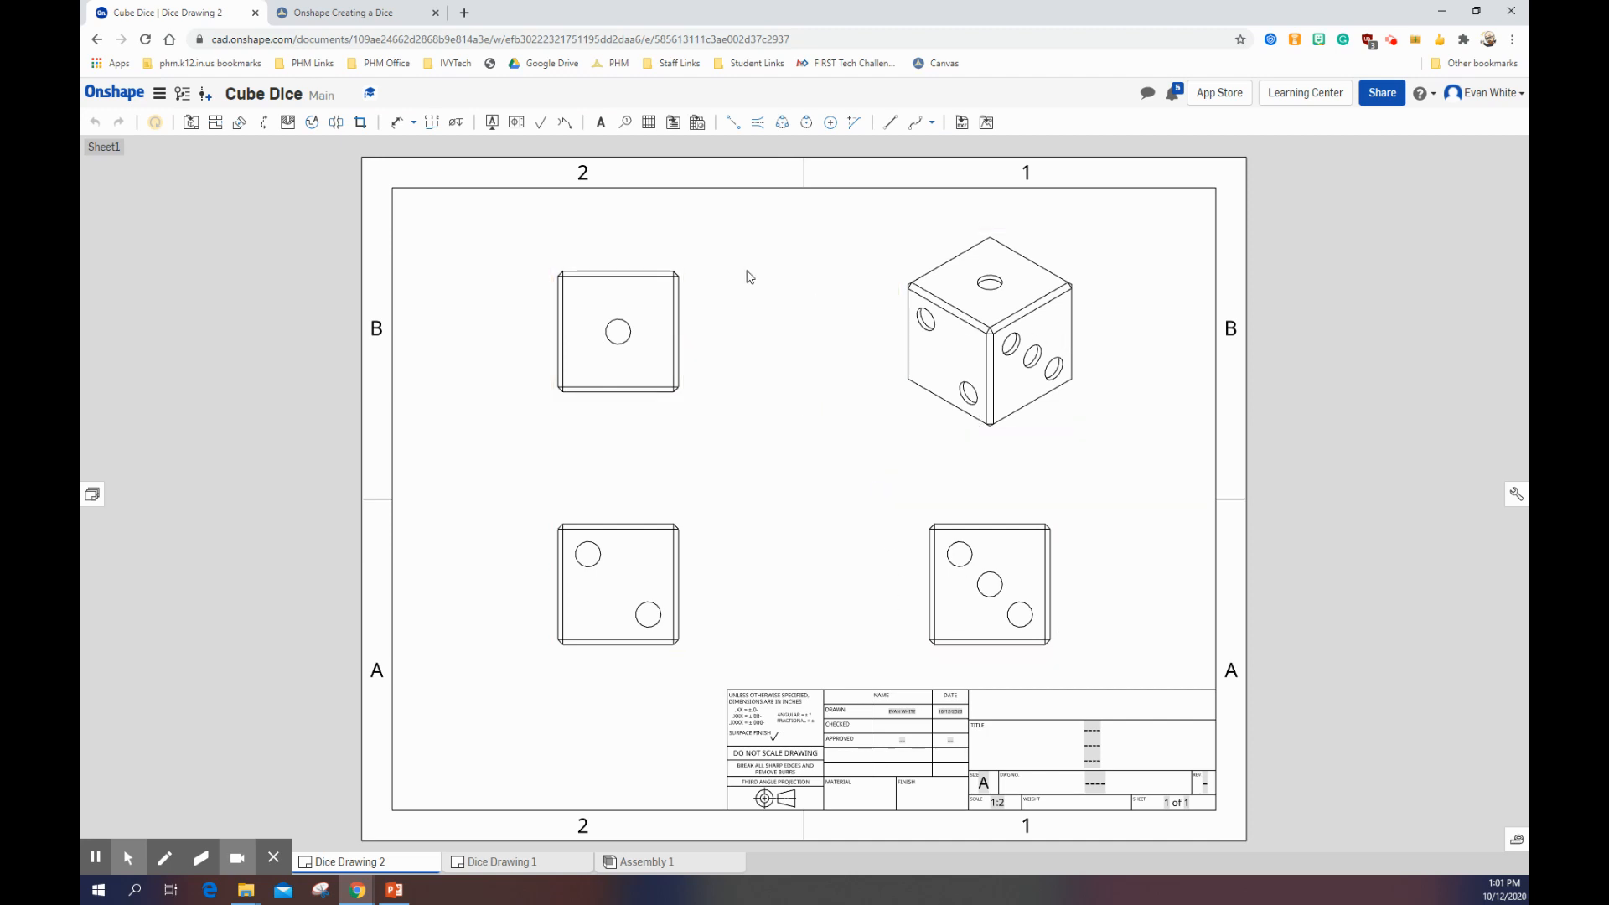
left_click(353, 15)
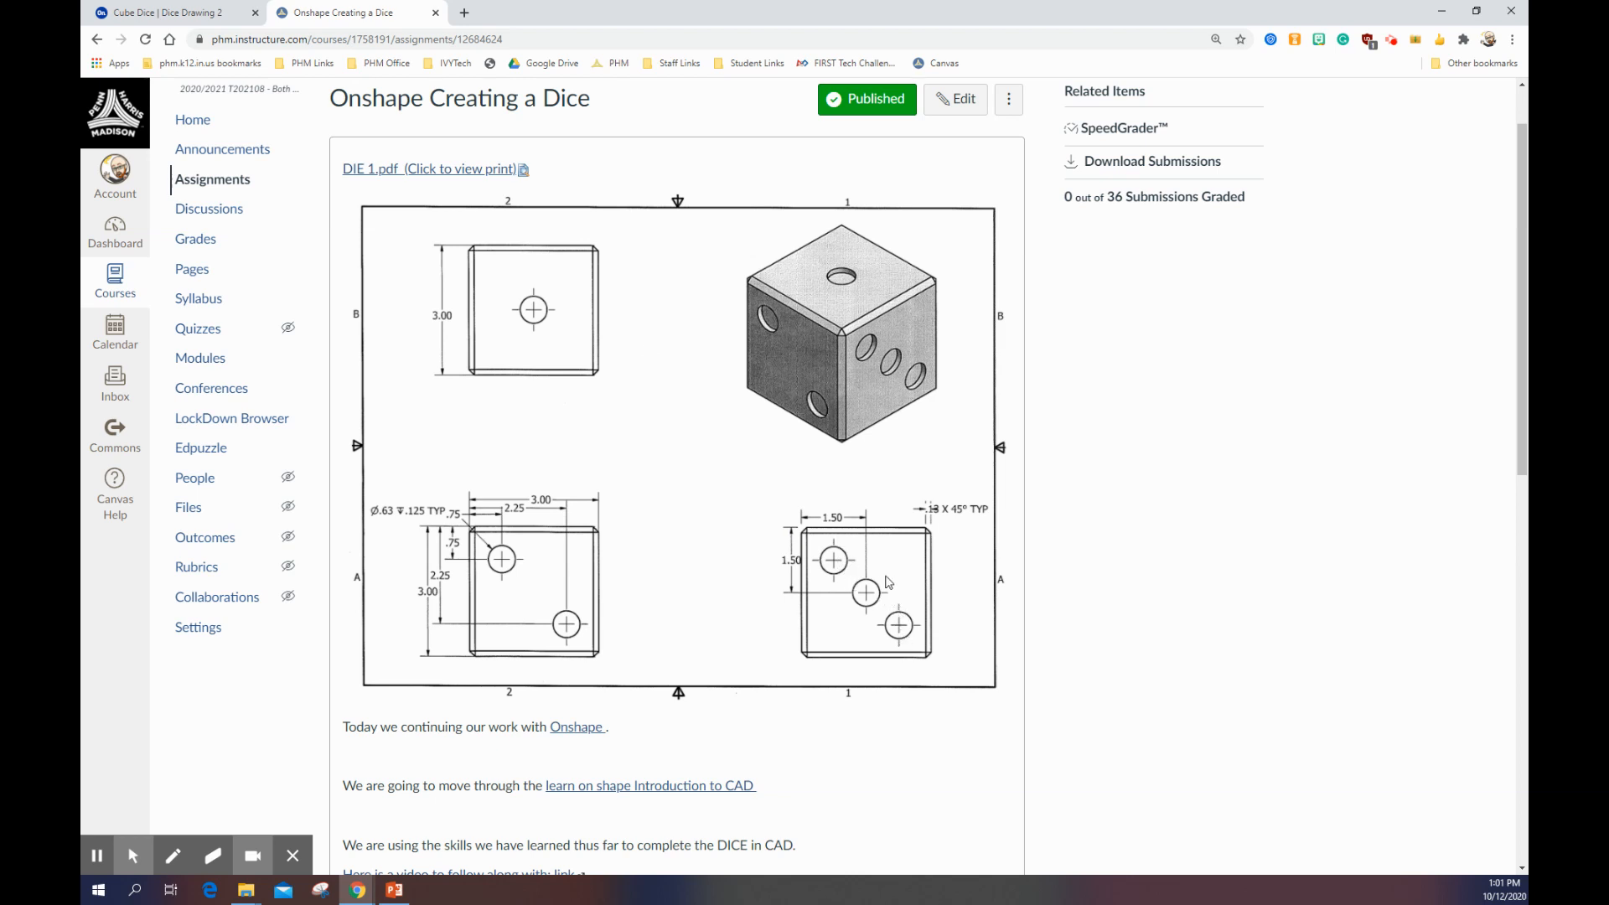
left_click(199, 17)
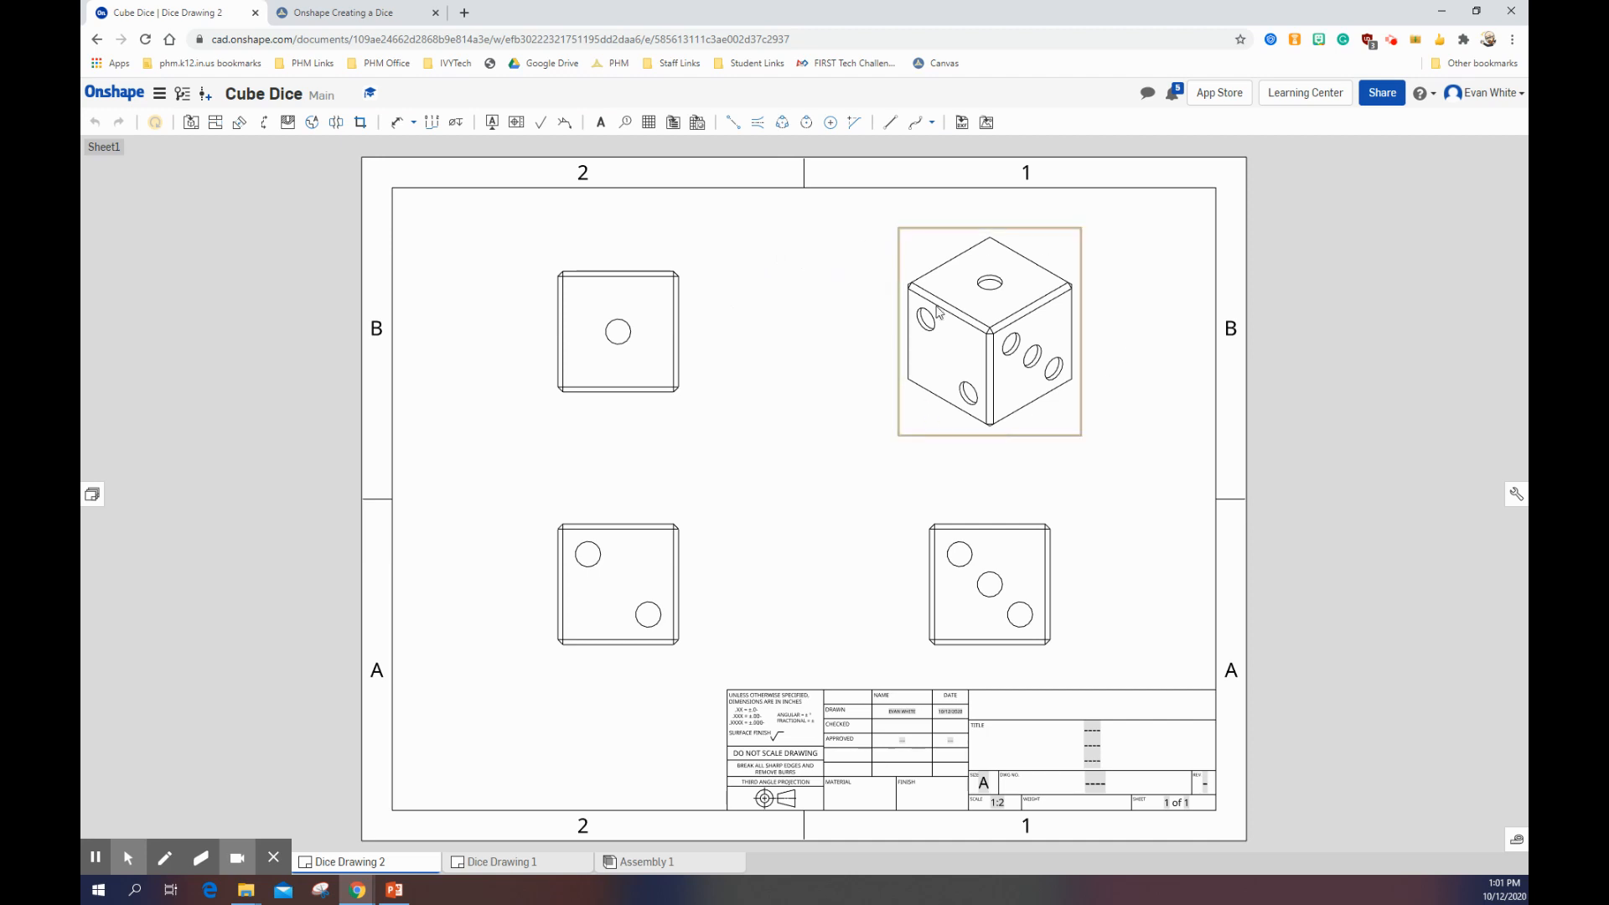
right_click(981, 319)
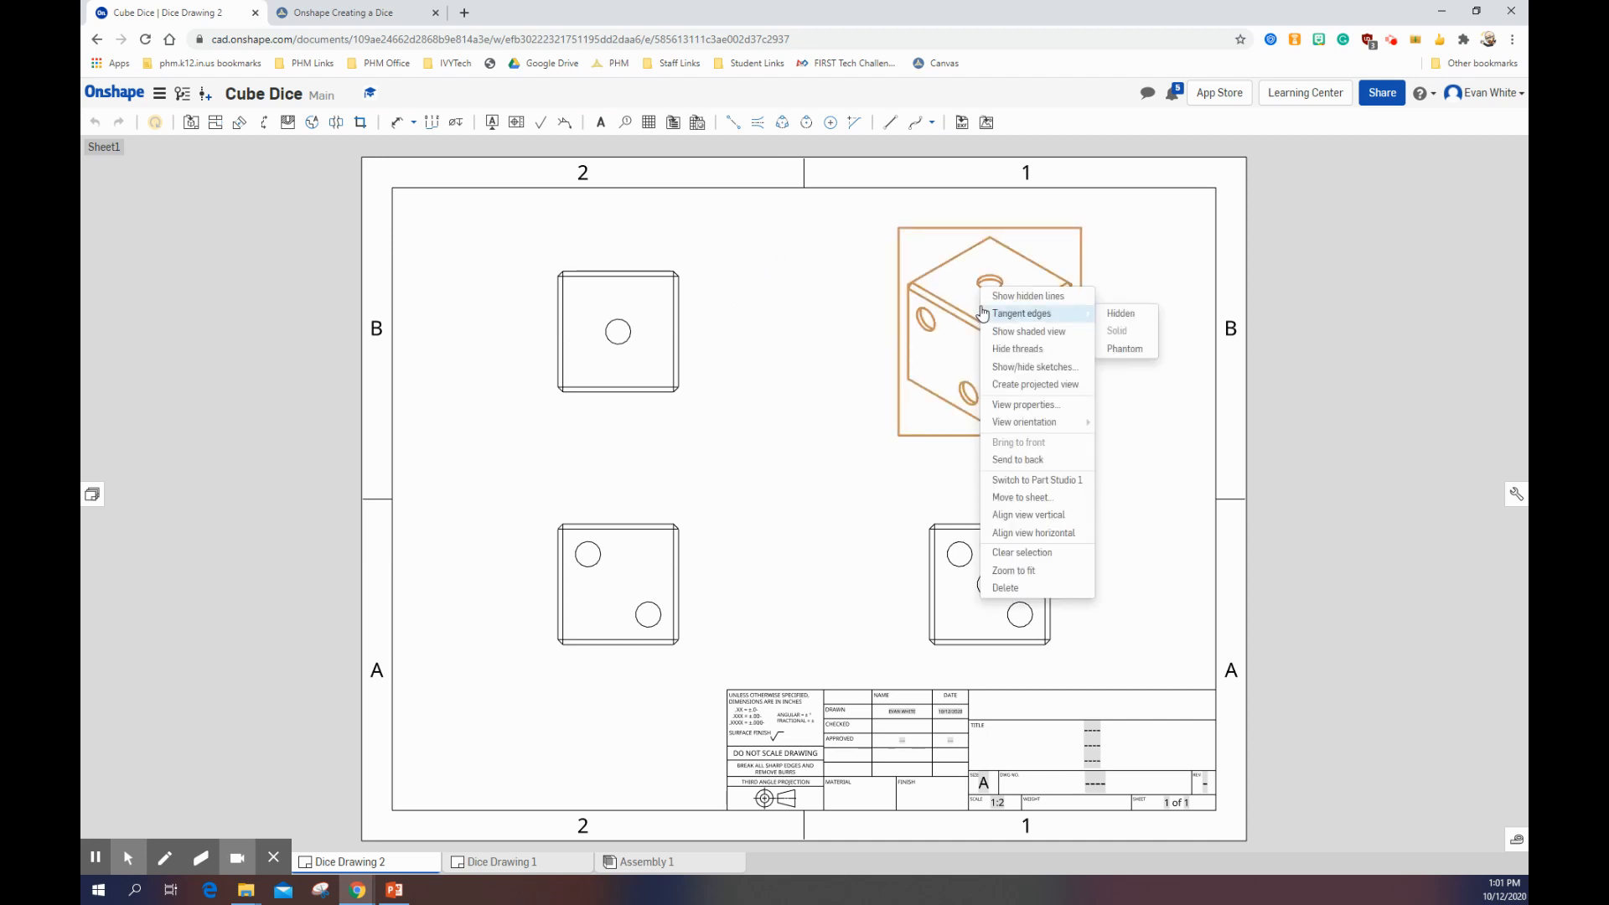
mouse_move(1069, 316)
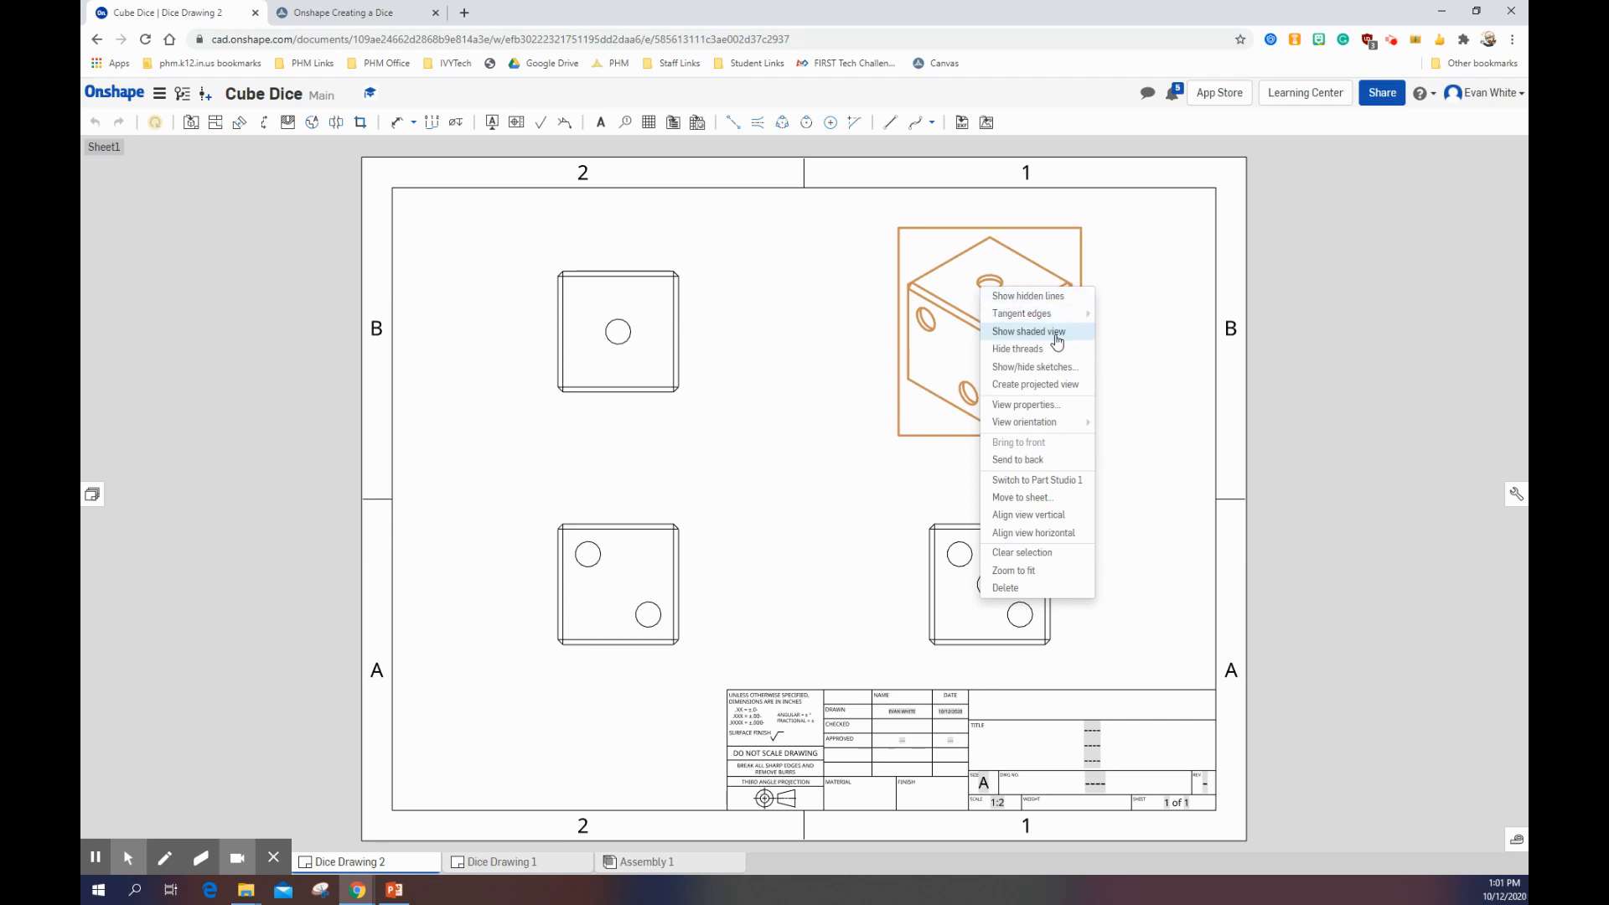
left_click(1058, 335)
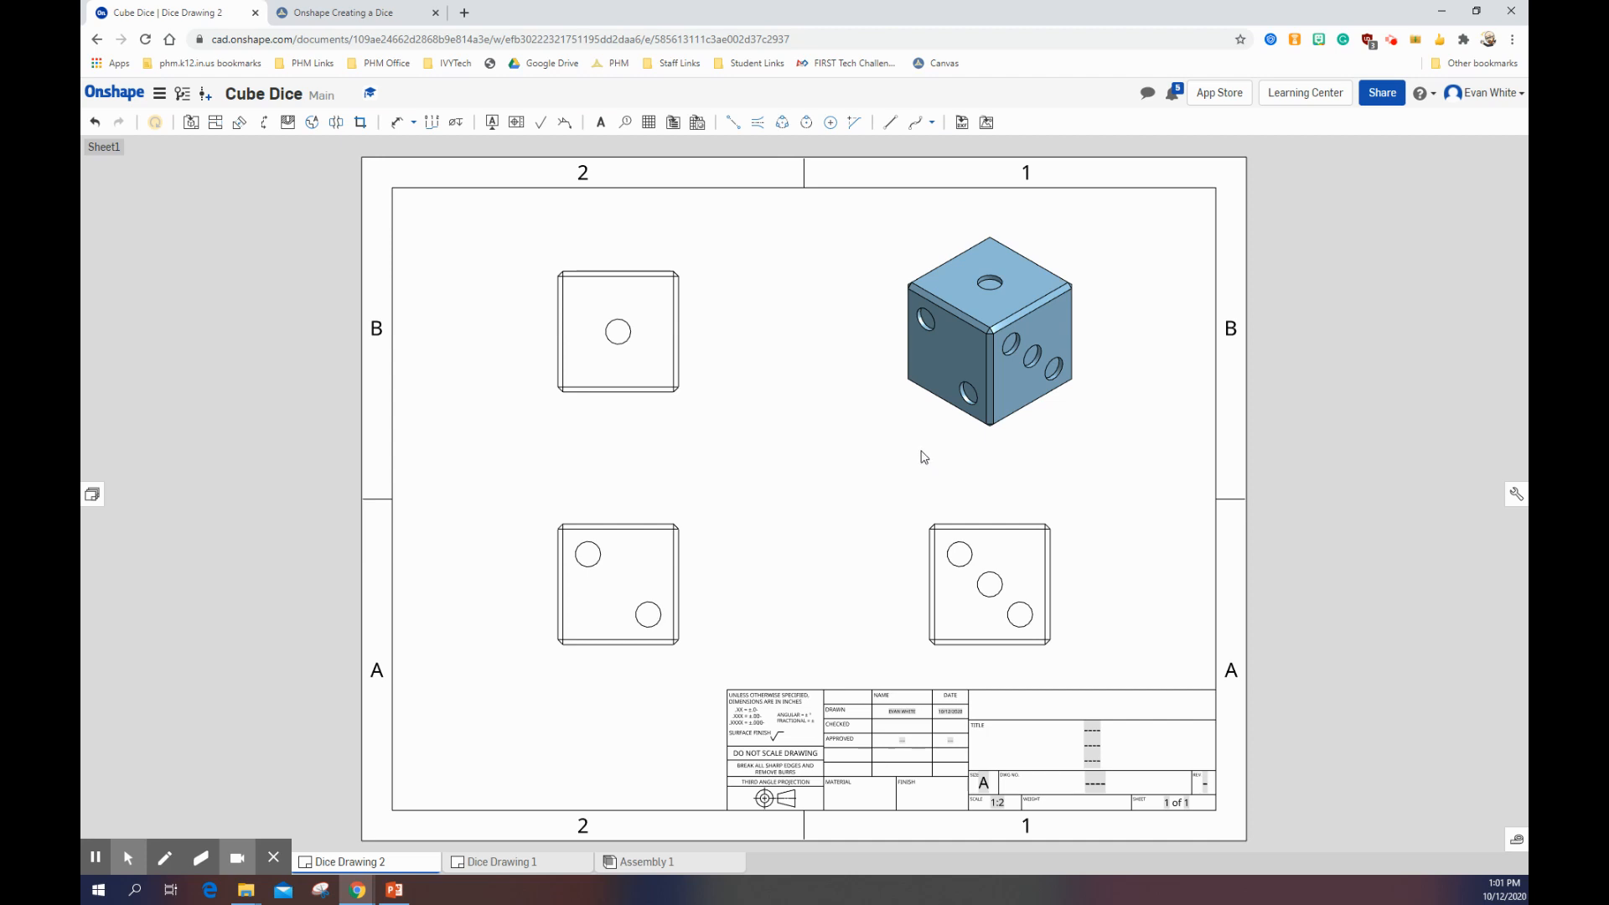
Step: Consult the Canvas reference print and dimension the overall width of the two-dot front view, placing the dimension above the view
scroll(876, 452, "up", 2)
scroll(872, 442, "down", 4)
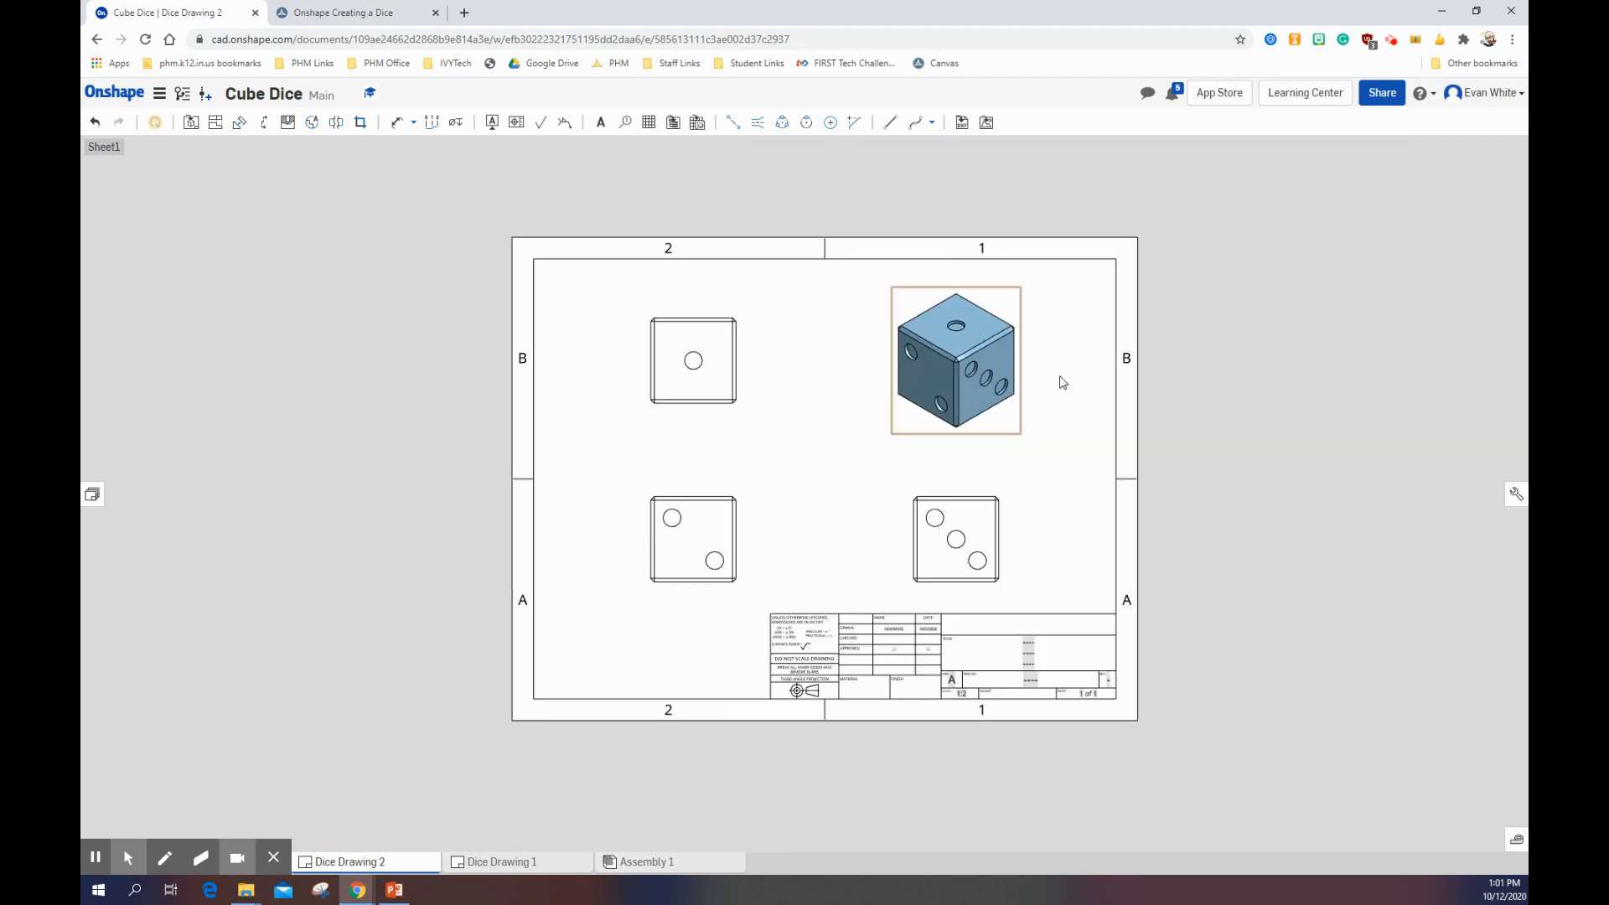
left_click(364, 12)
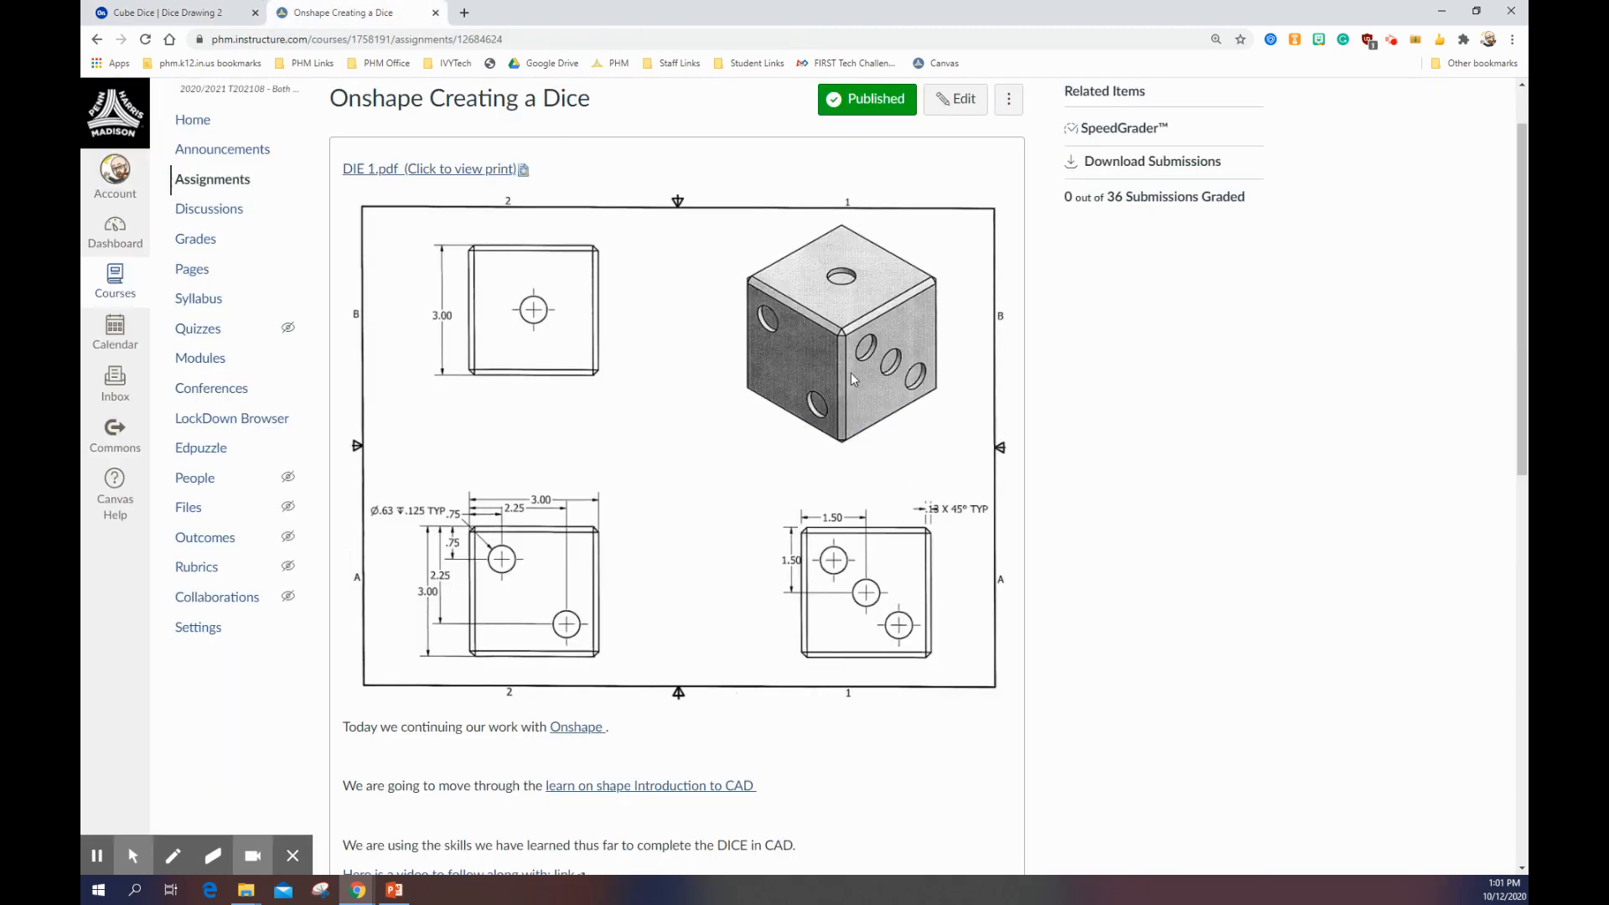
left_click(155, 13)
scroll(726, 518, "up", 2)
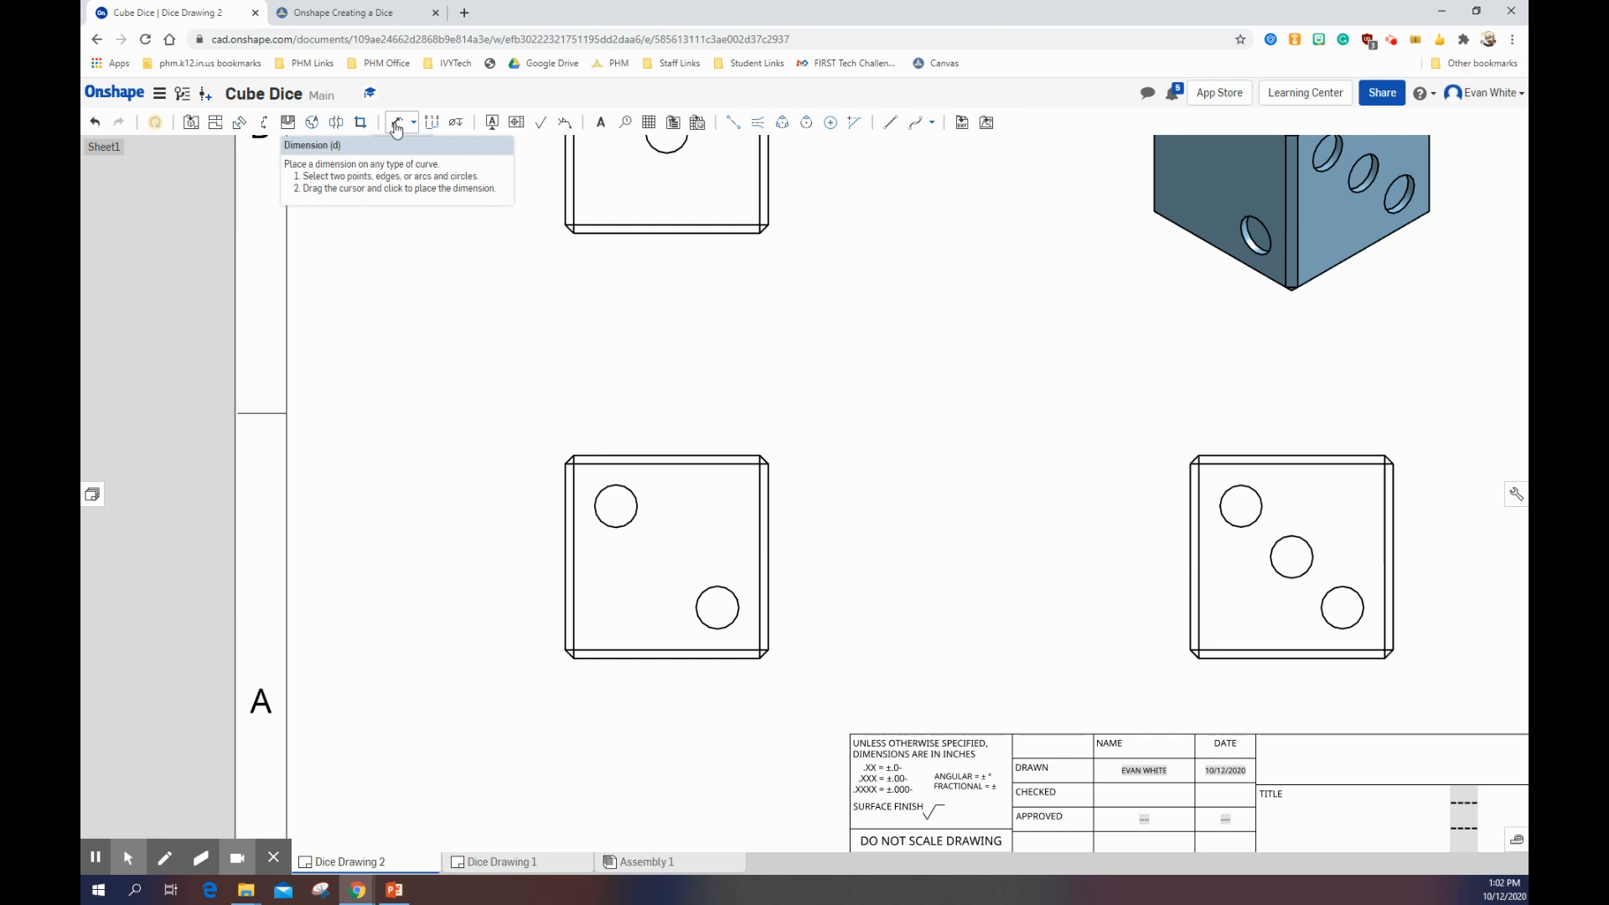
left_click(396, 125)
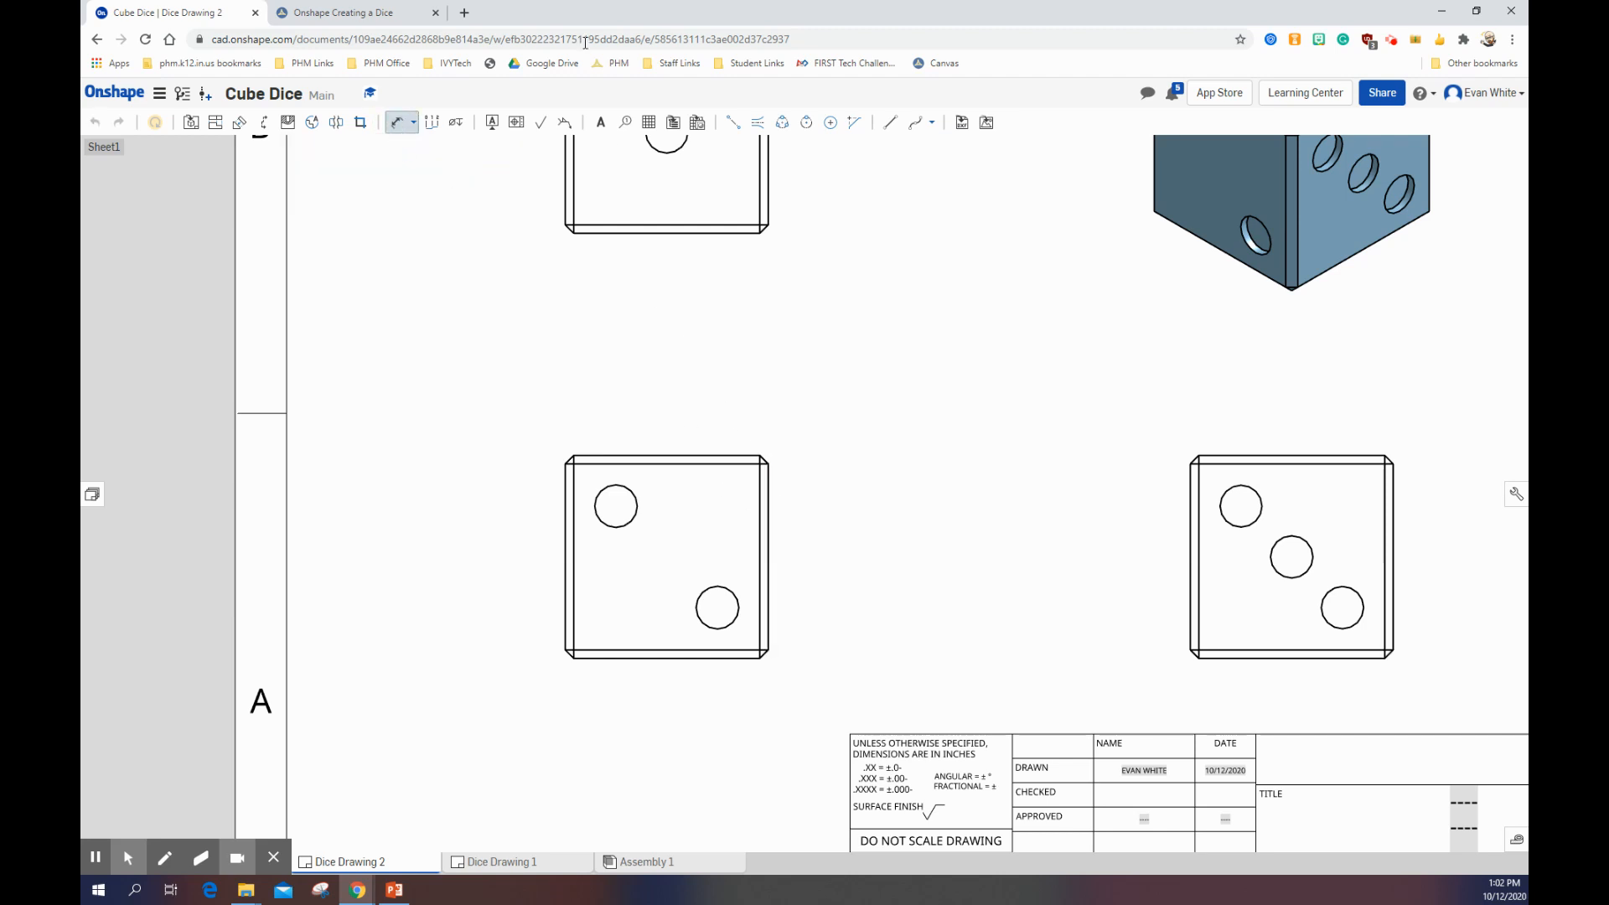
left_click(357, 13)
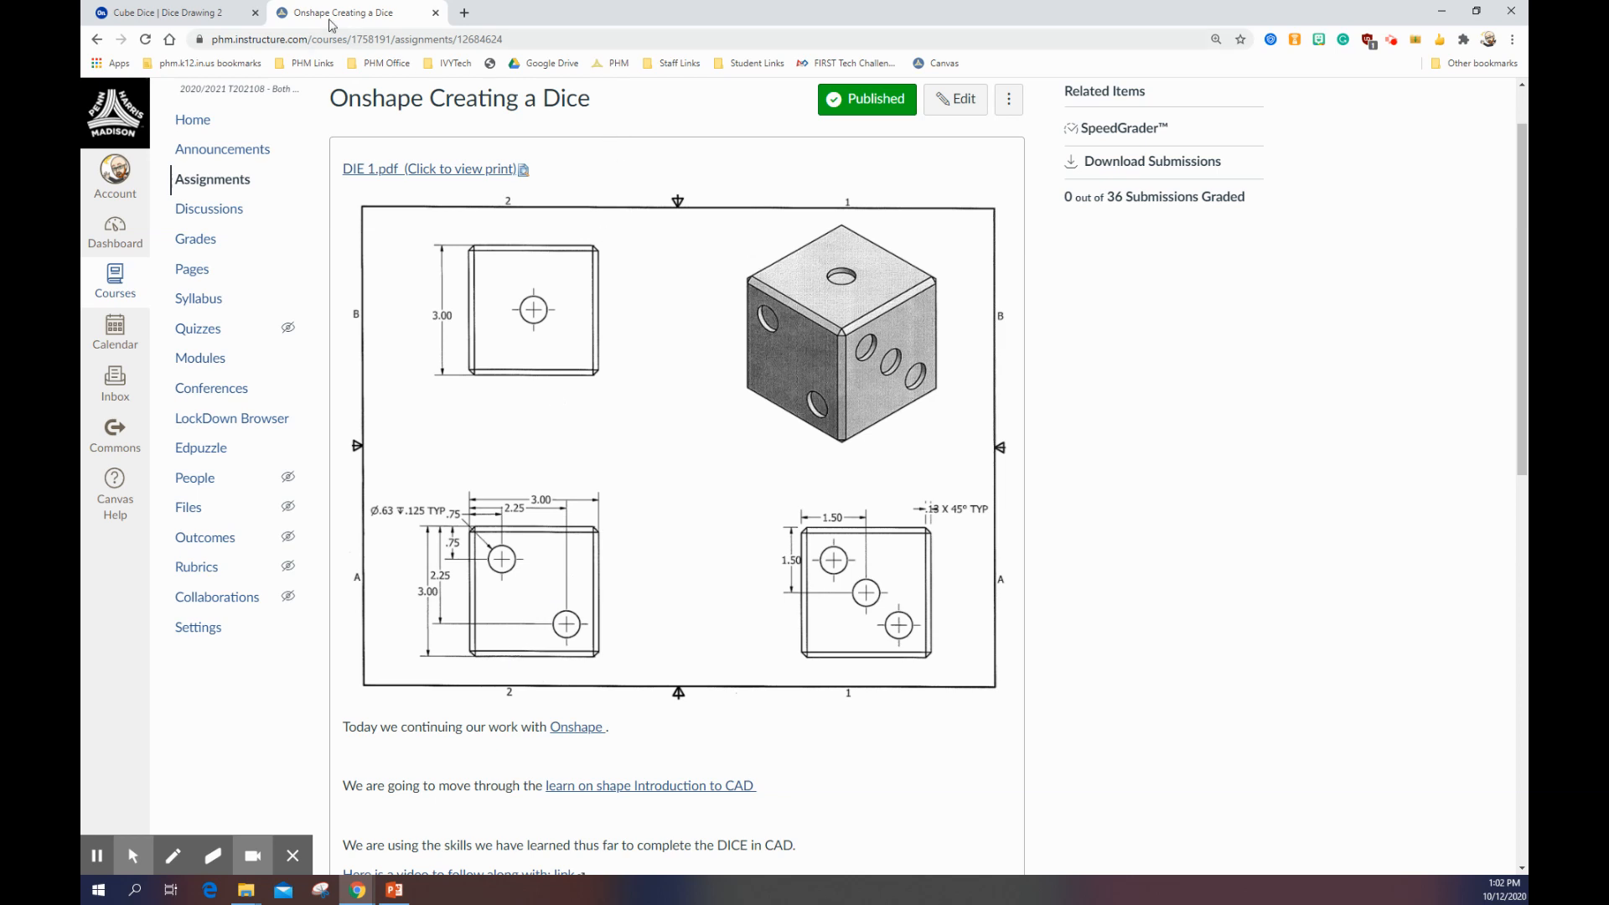
left_click(172, 12)
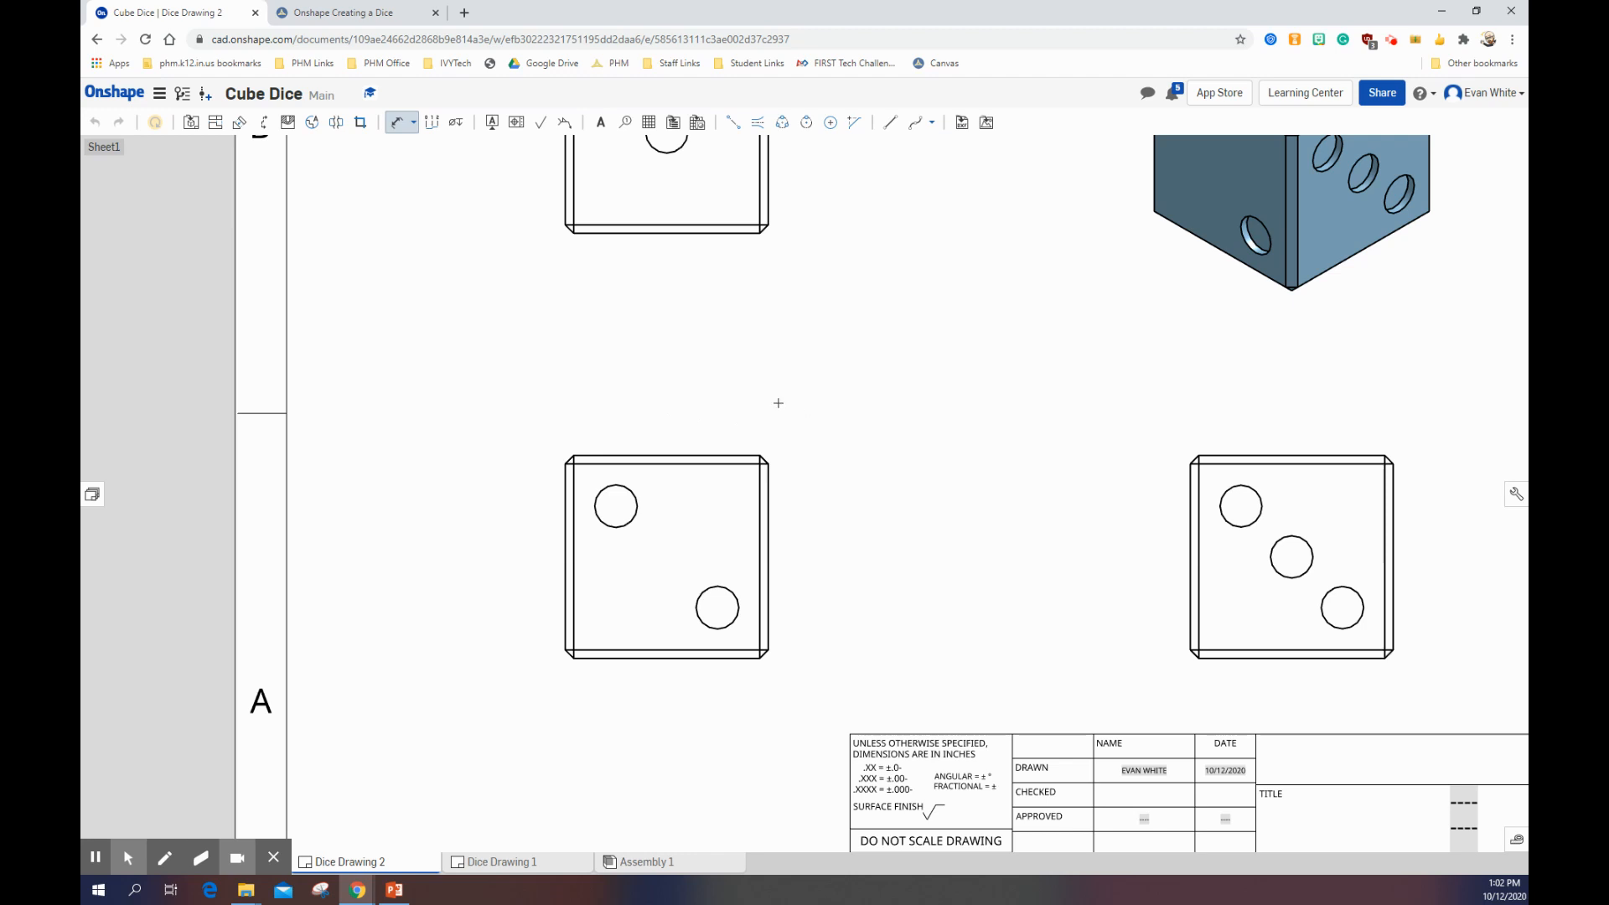
left_click(562, 510)
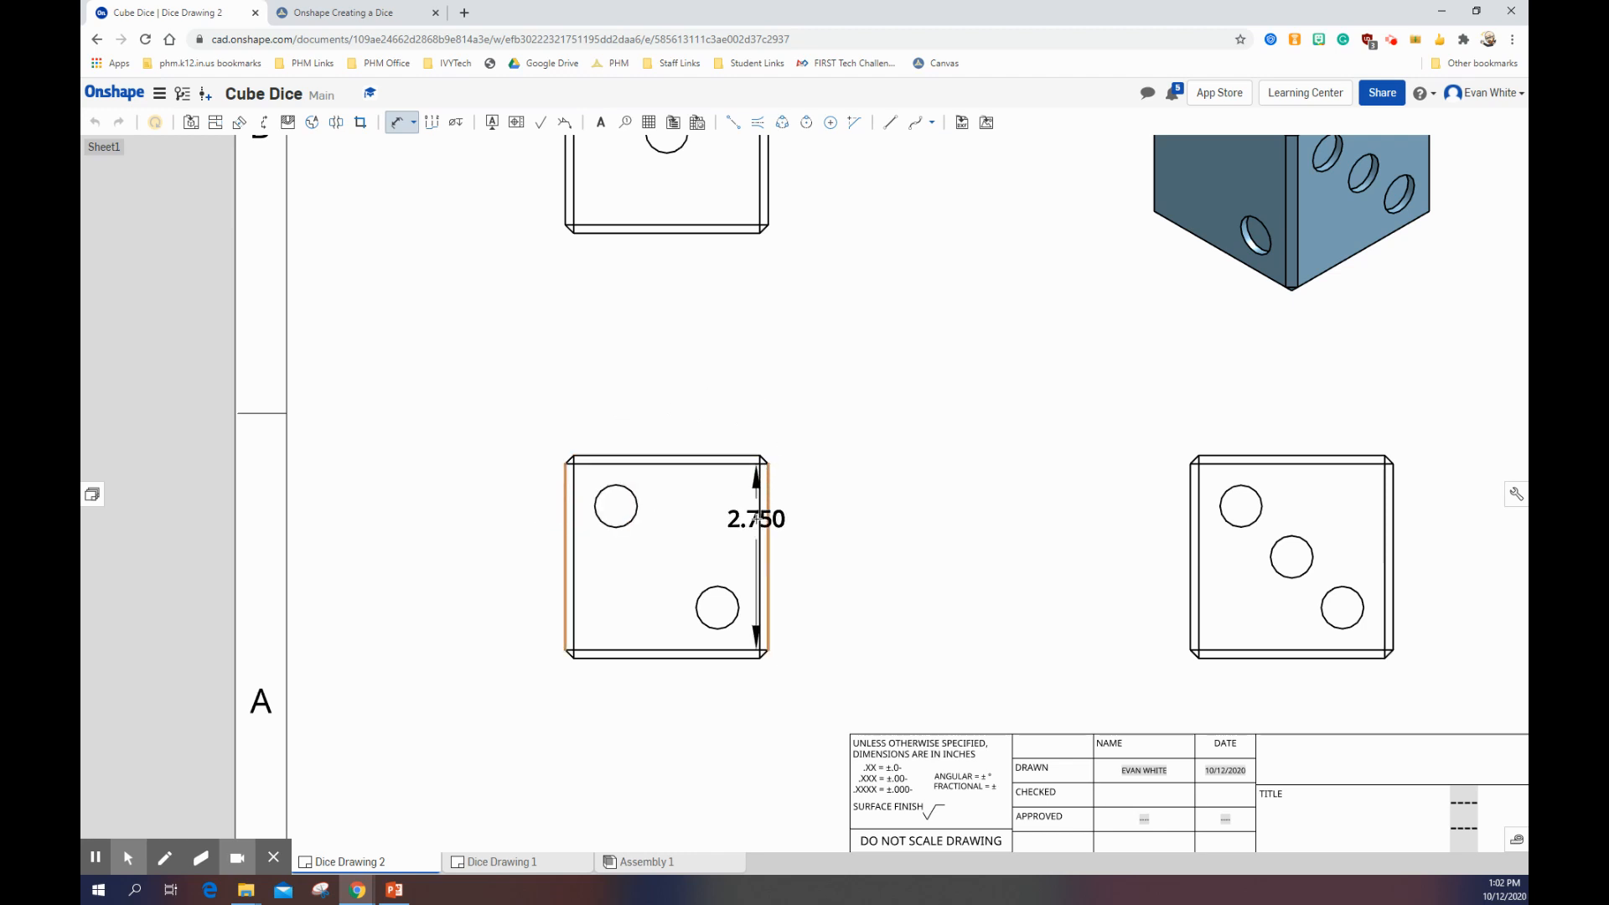
left_click(767, 517)
left_click(681, 419)
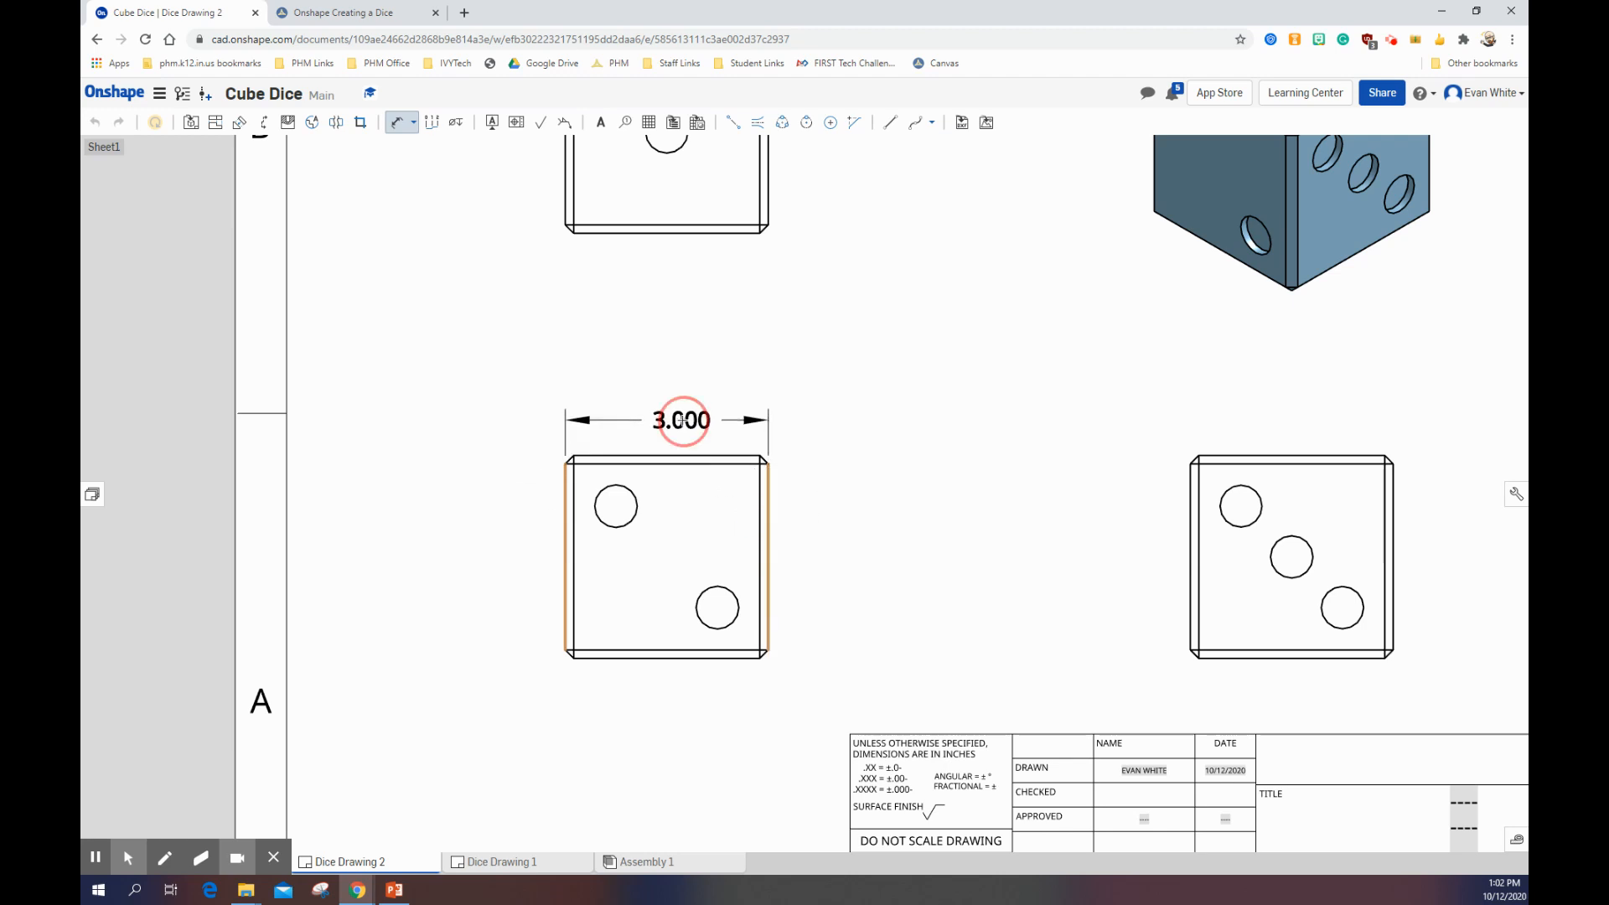
Step: Dimension the horizontal distances from the front view's left edge to the centres of the upper-left and lower-right holes
left_click(567, 512)
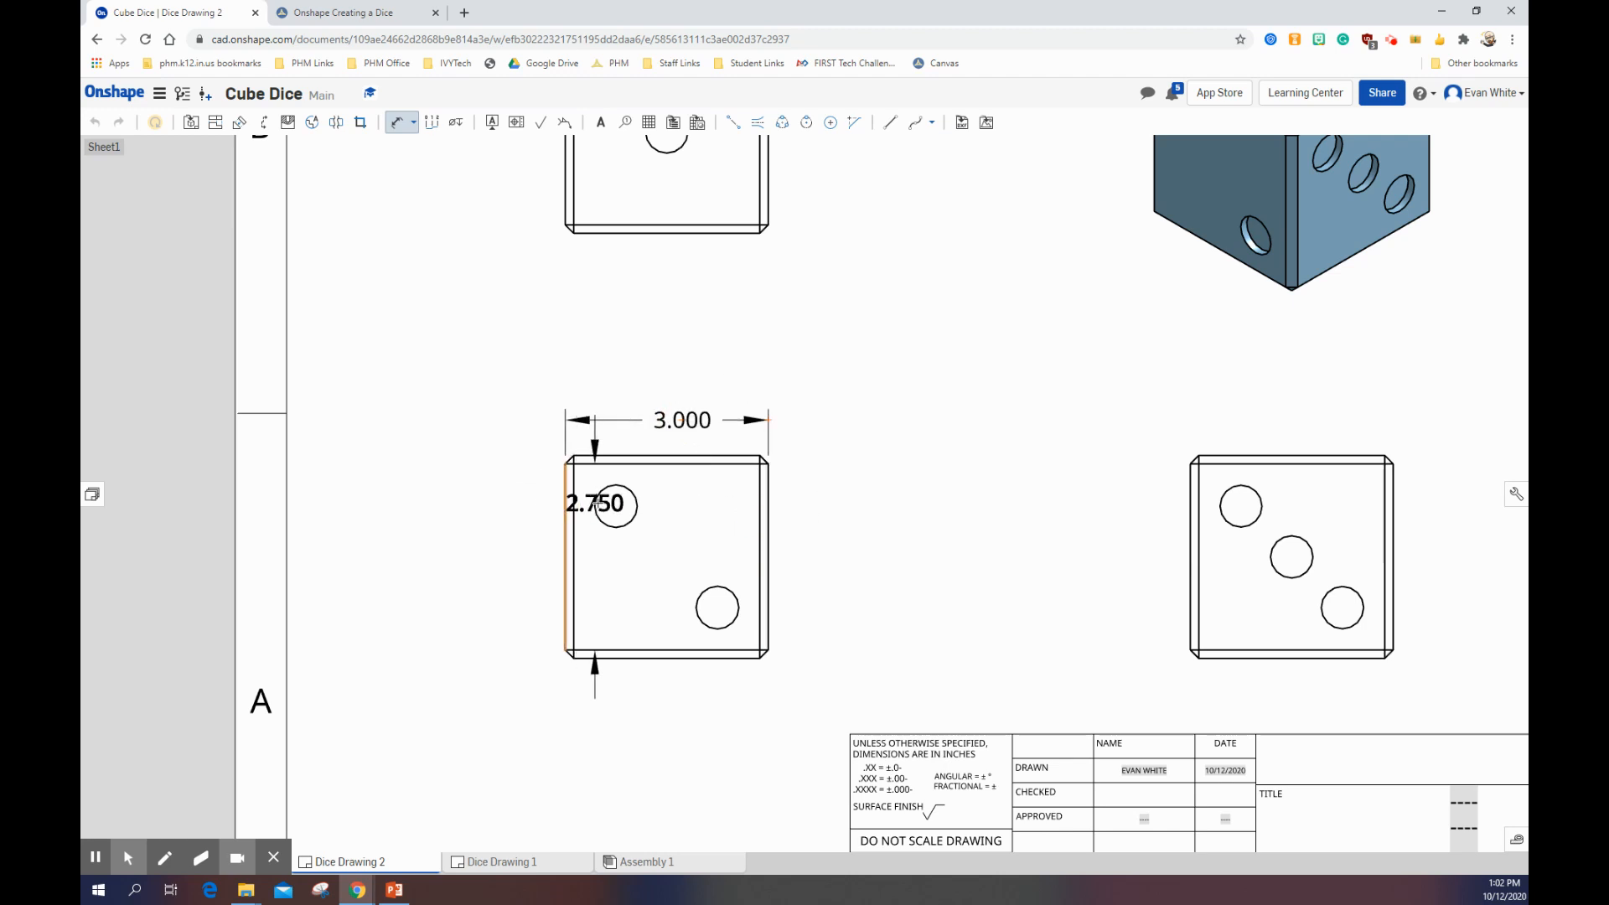
left_click(616, 505)
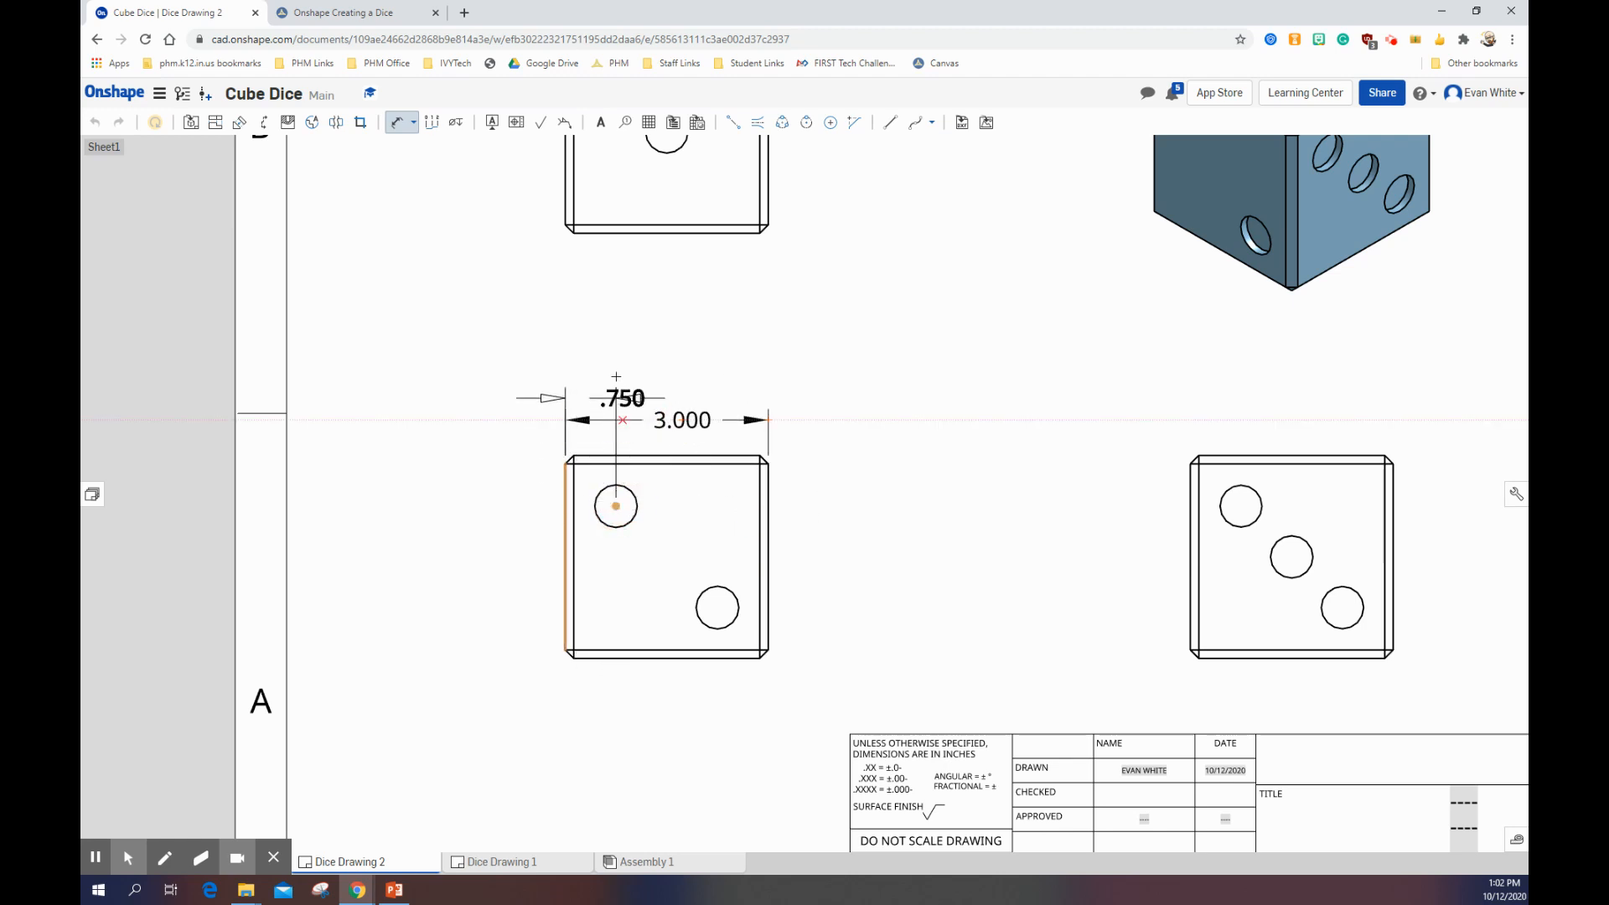
left_click(616, 369)
left_click(567, 507)
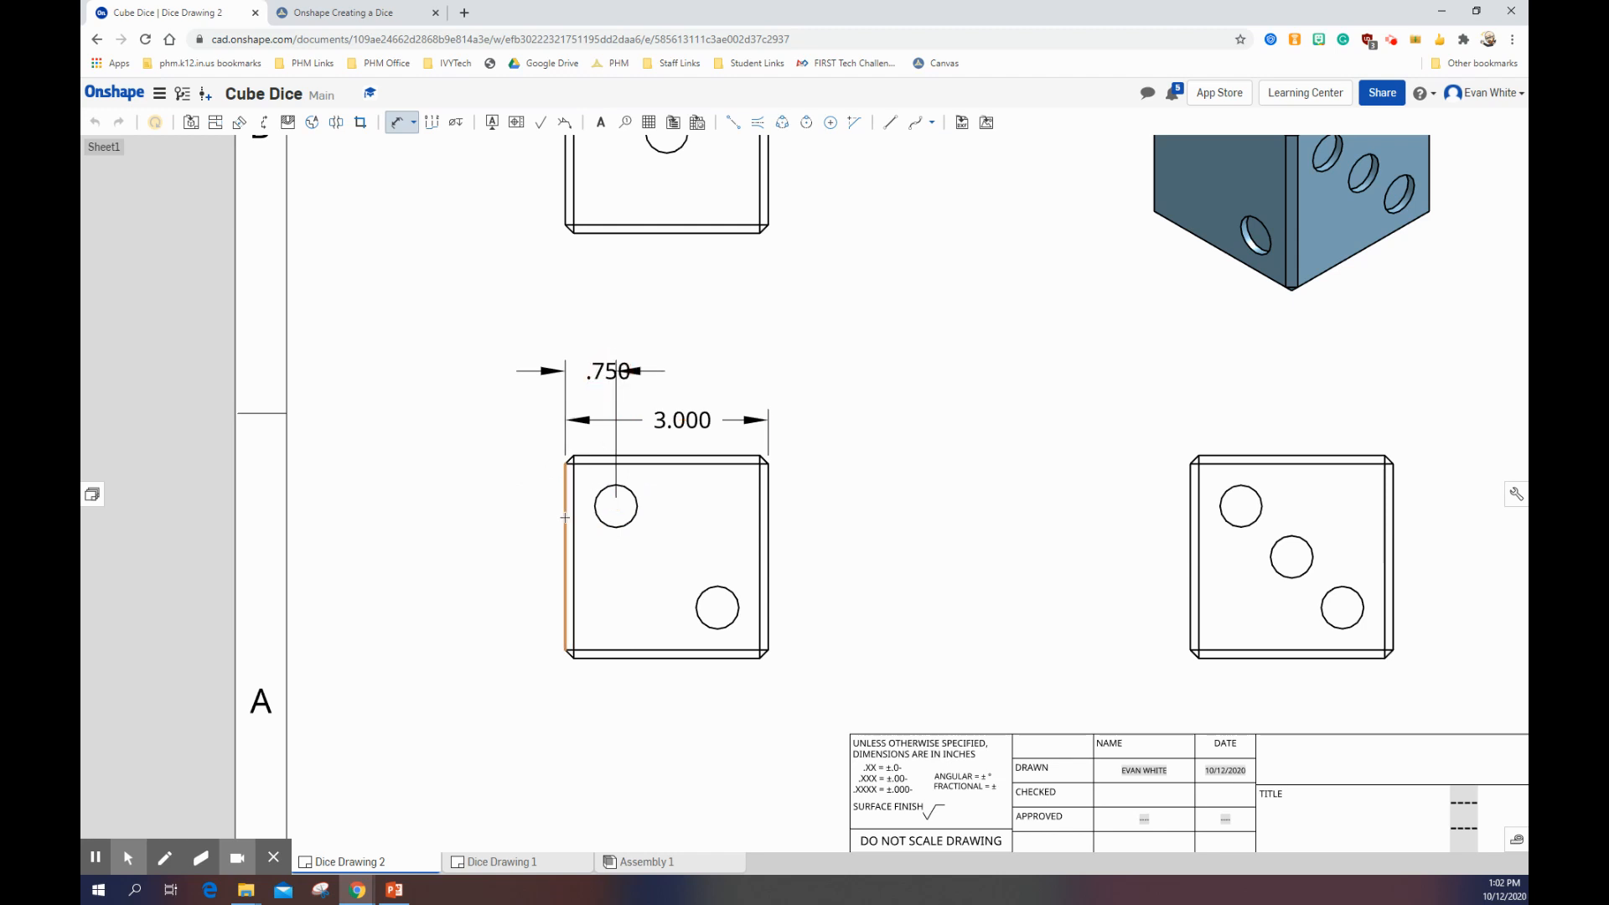
left_click(717, 607)
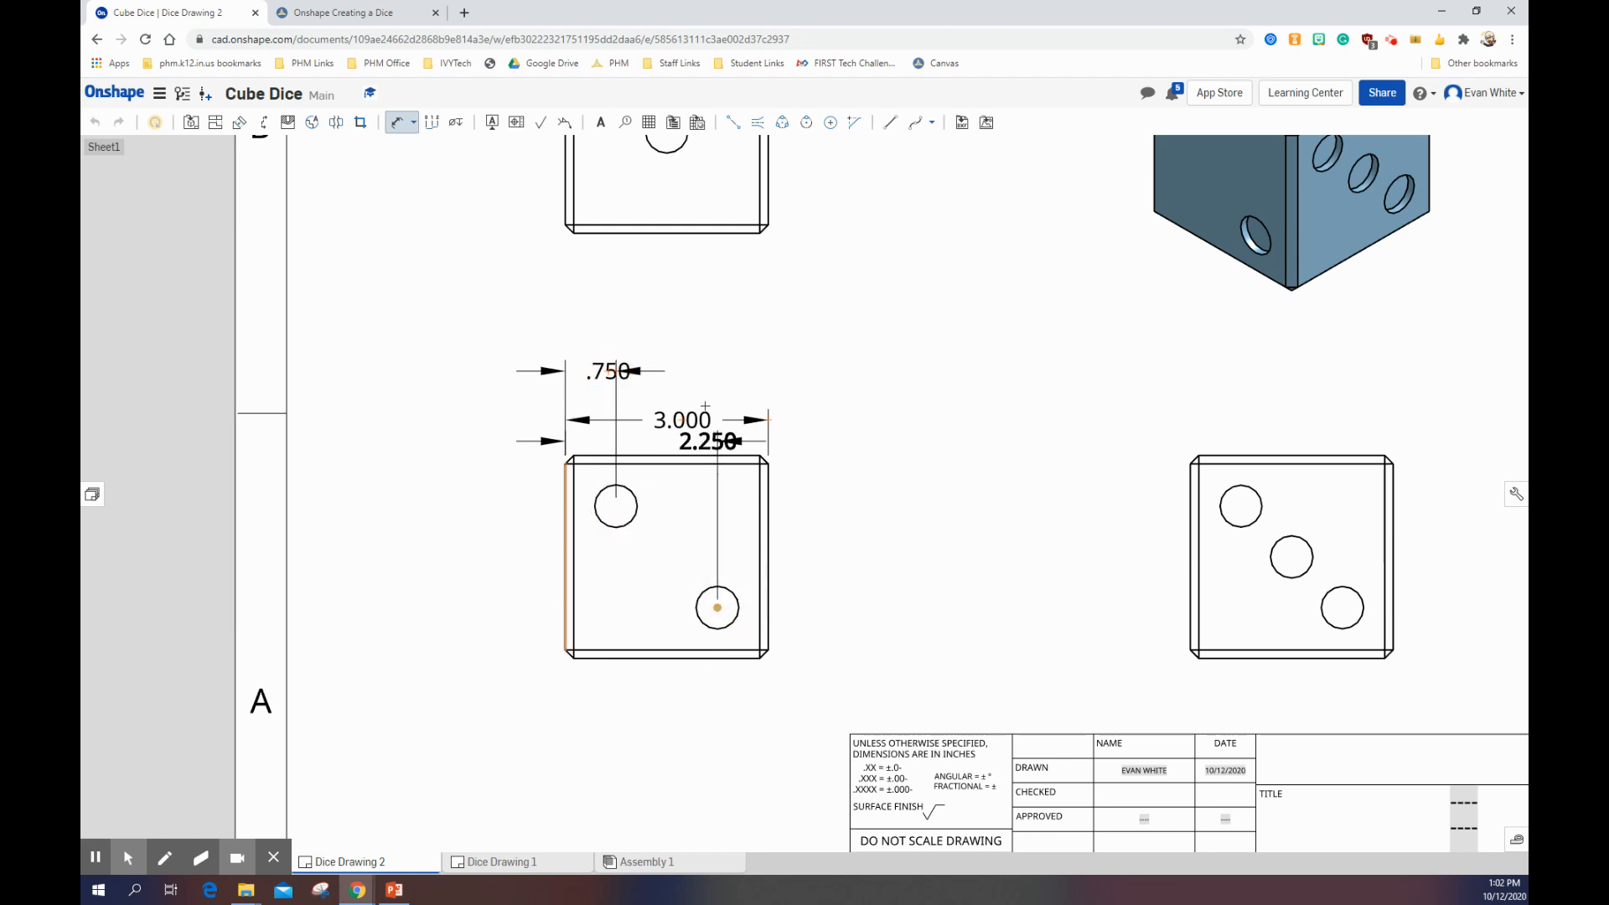
left_click(716, 356)
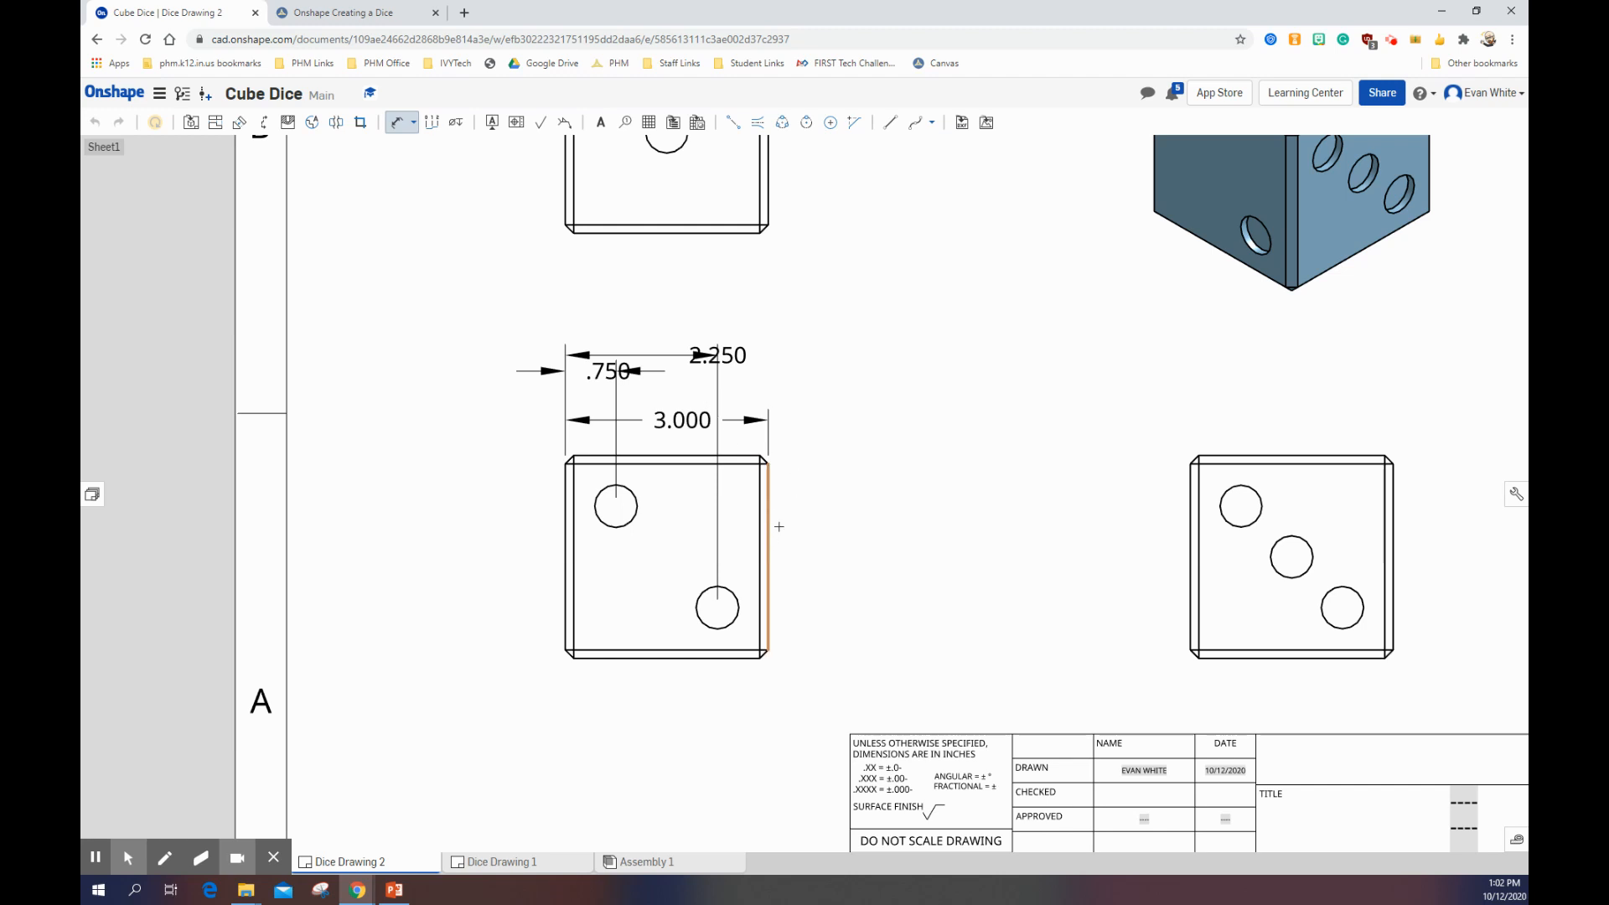
left_click(402, 124)
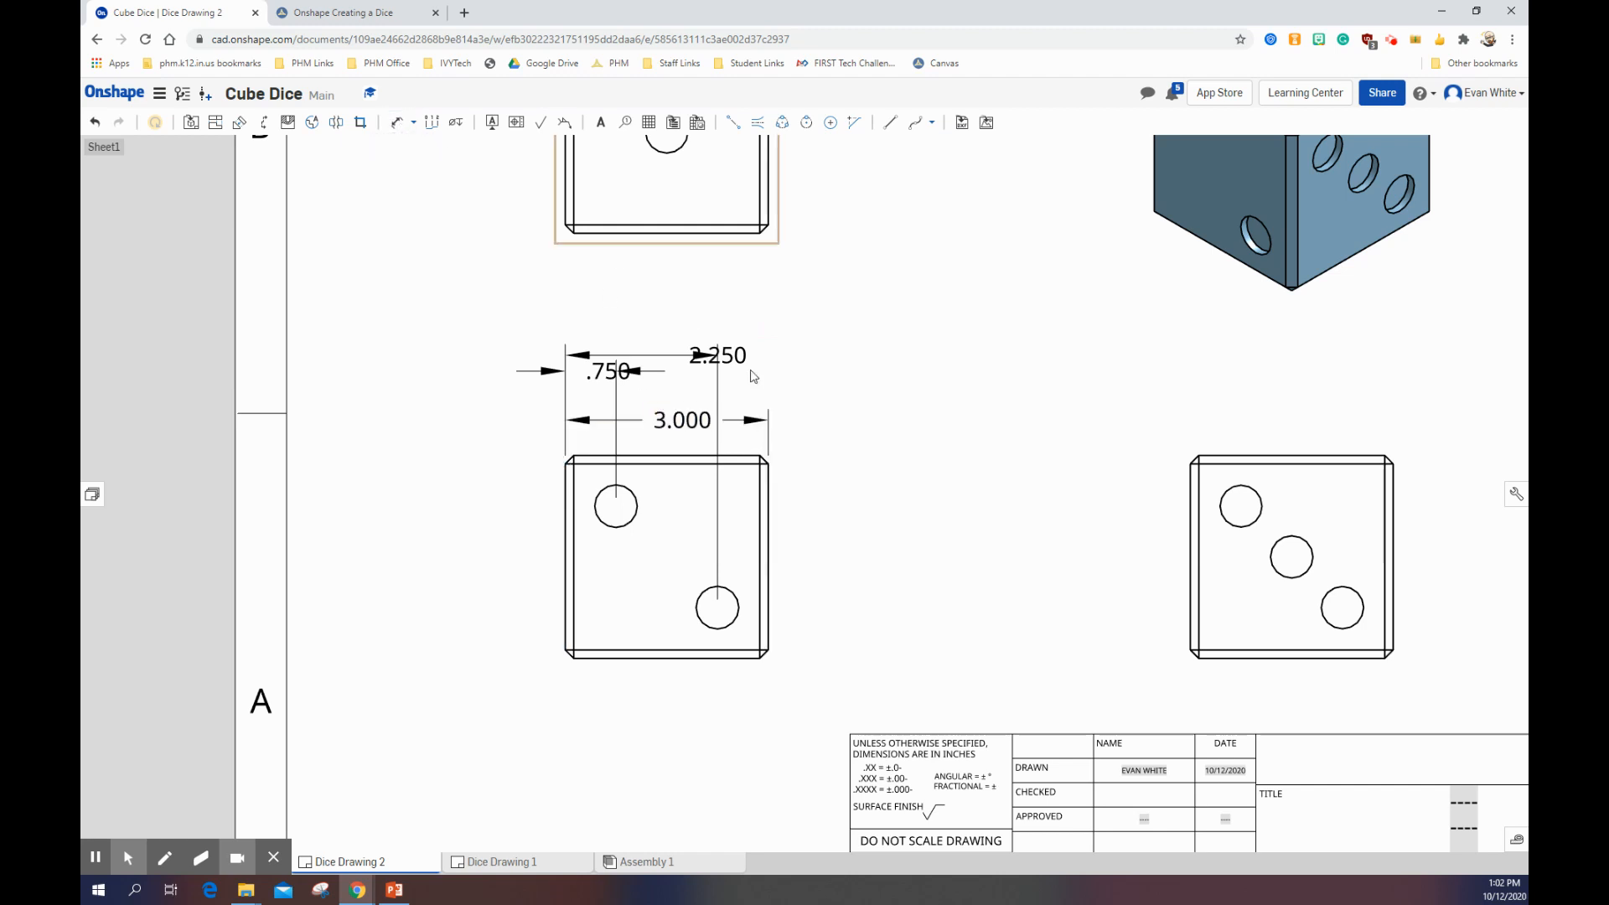
Step: Rearrange the front view's horizontal dimensions into a stack with .750 closest to the view, 2.250 above it and 3.000 outermost
left_click(743, 423)
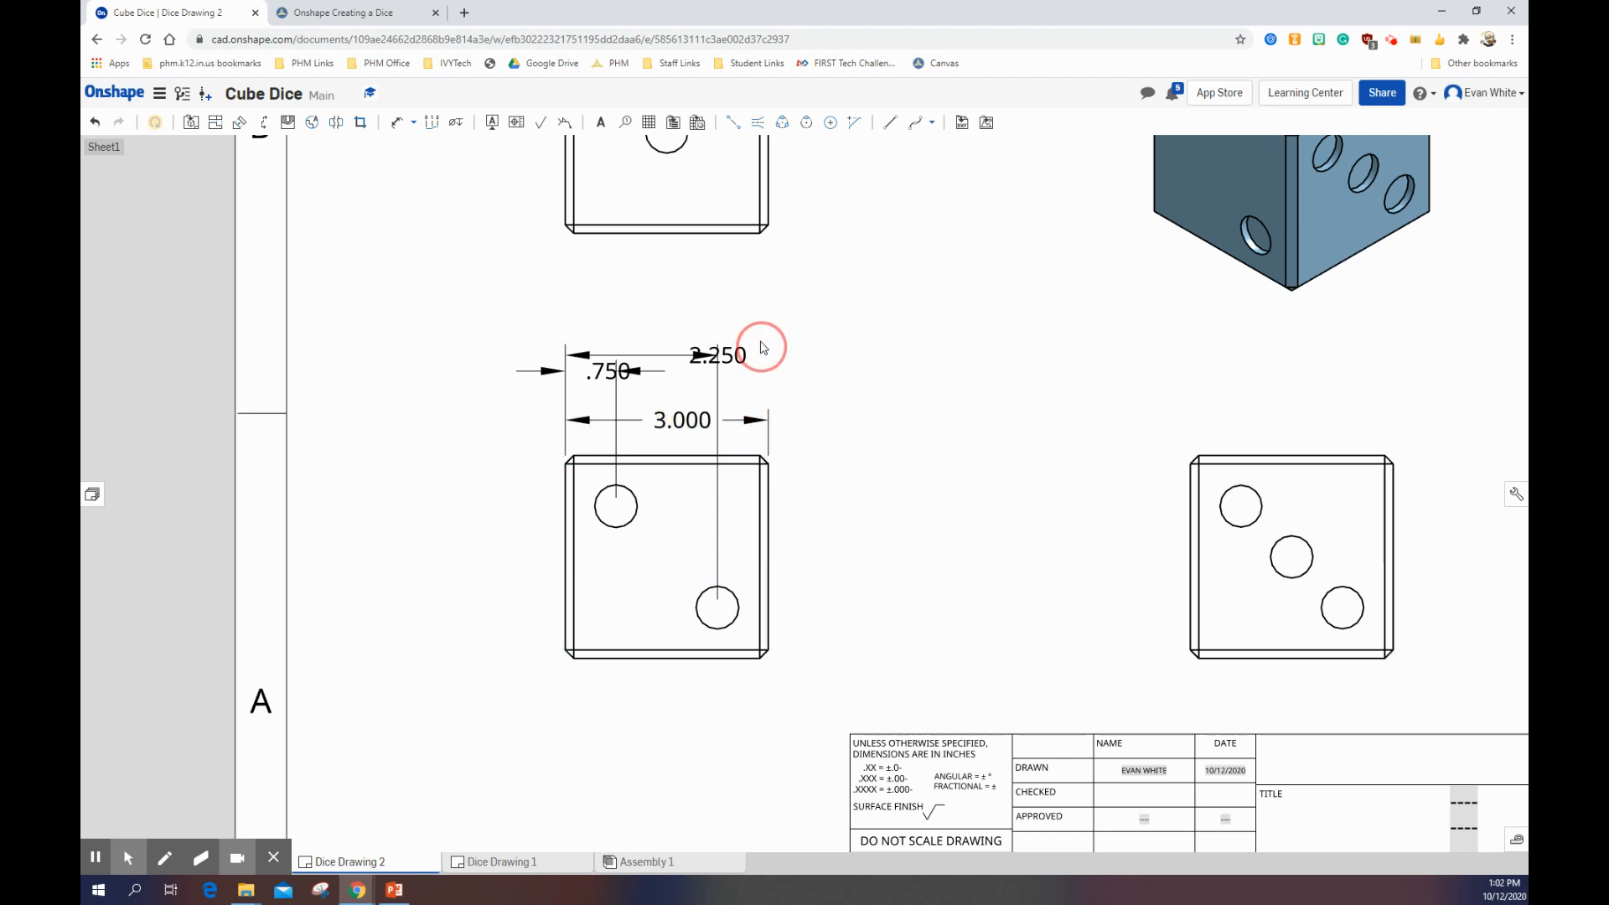
left_click_drag(668, 422, 668, 314)
left_click_drag(605, 371, 590, 435)
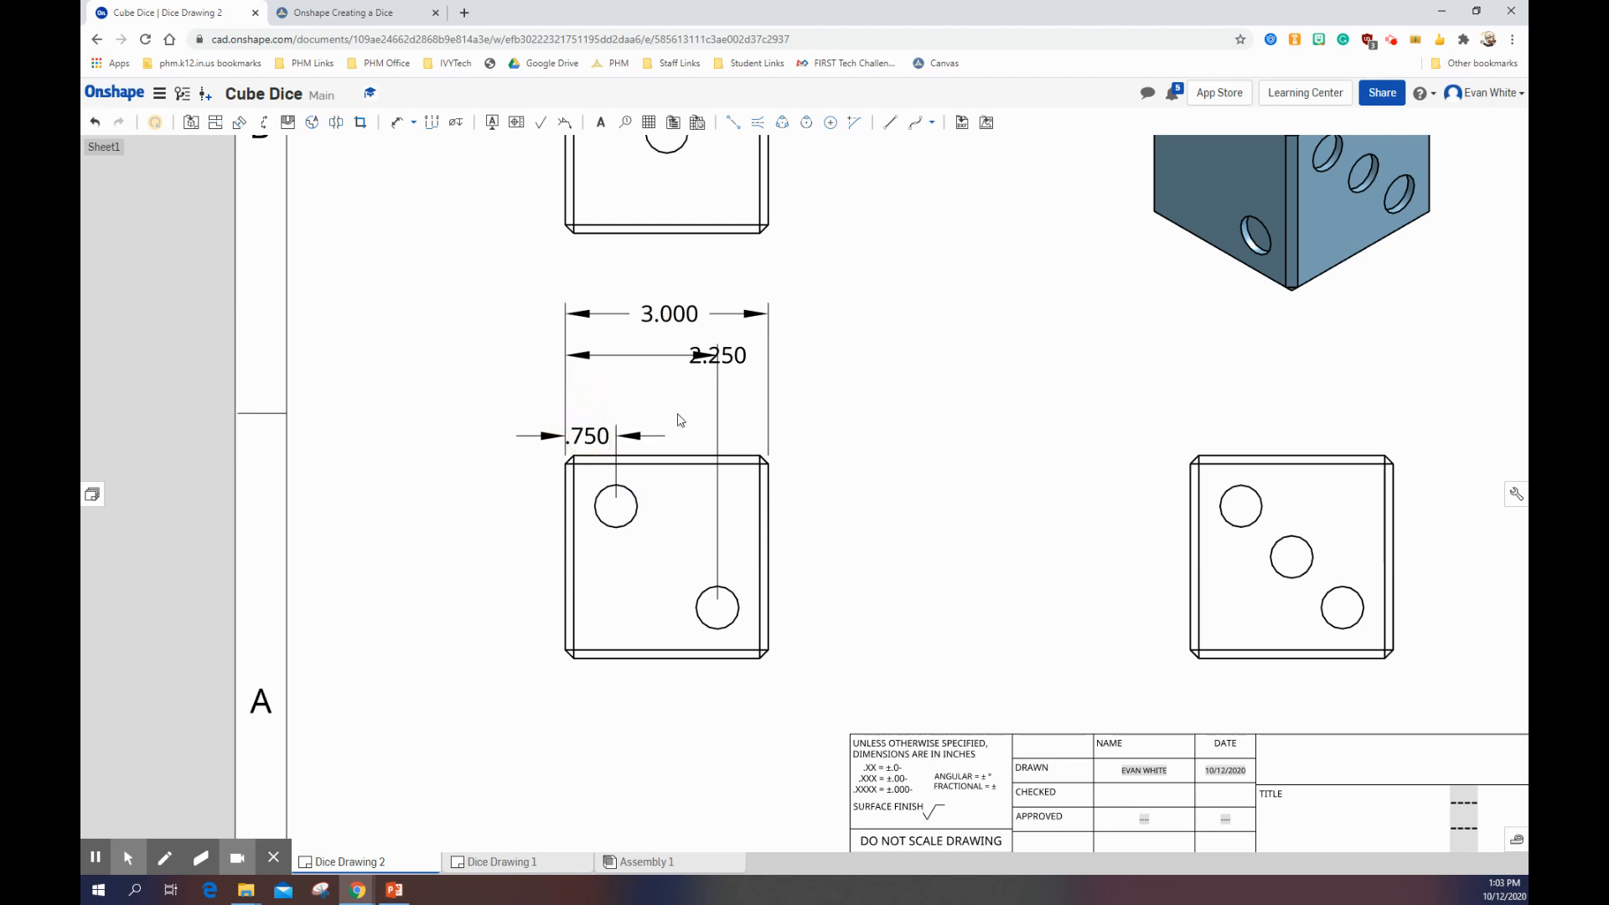
left_click(719, 356)
left_click_drag(720, 354, 639, 396)
left_click_drag(669, 314, 662, 358)
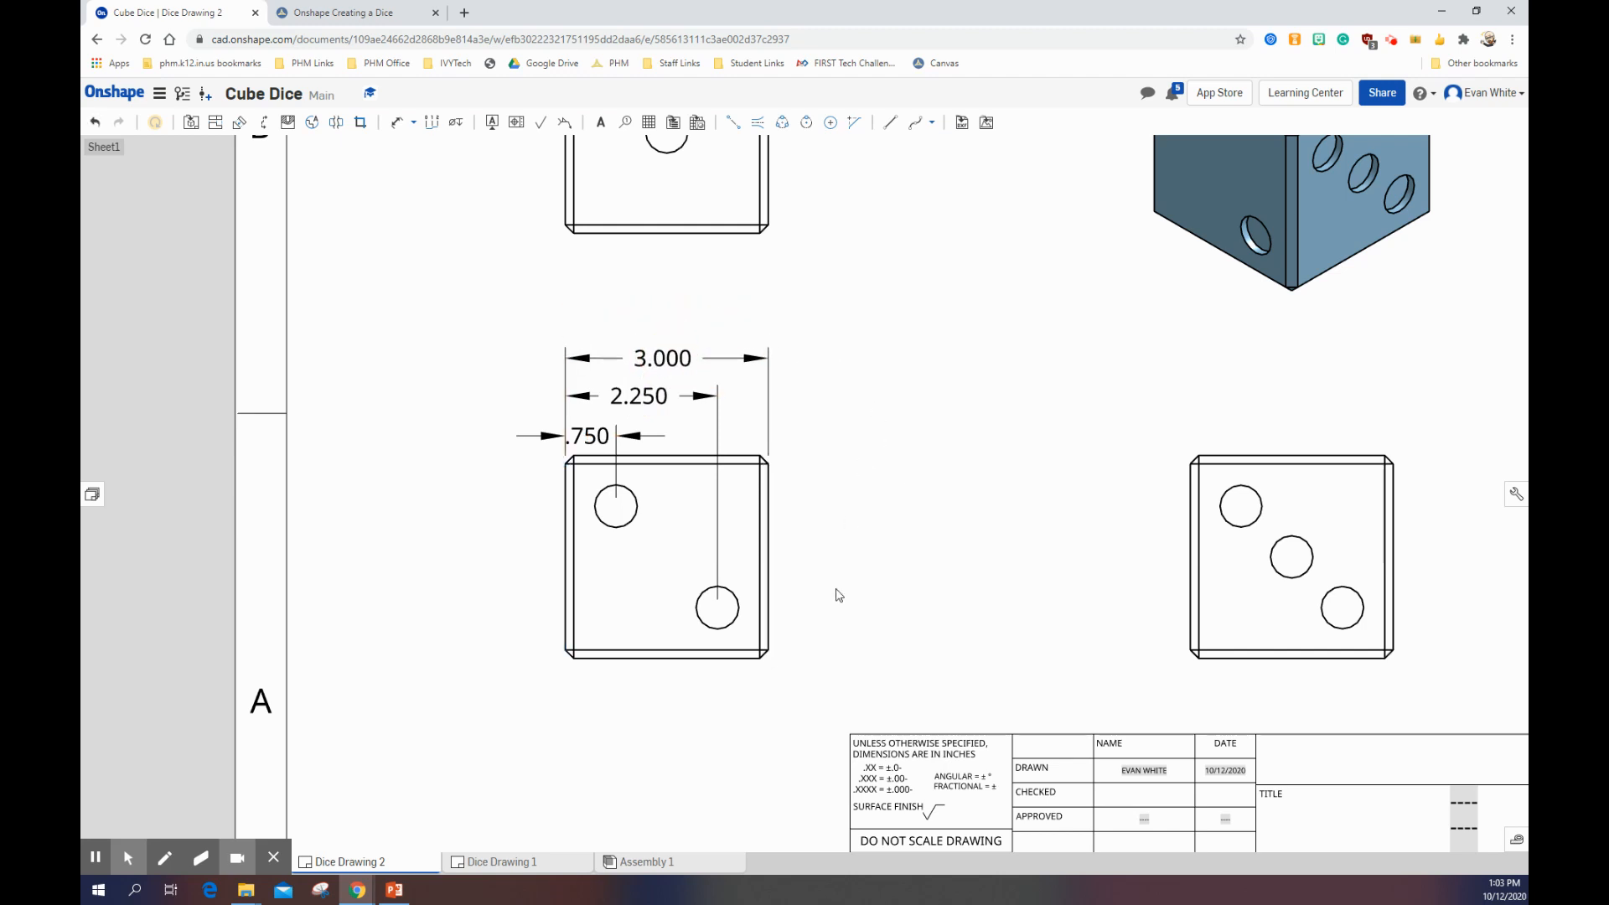
Step: Compare the dimension layout with the Canvas reference print and shift the front view's 2.250 dimension slightly closer to the .750 dimension
left_click(365, 12)
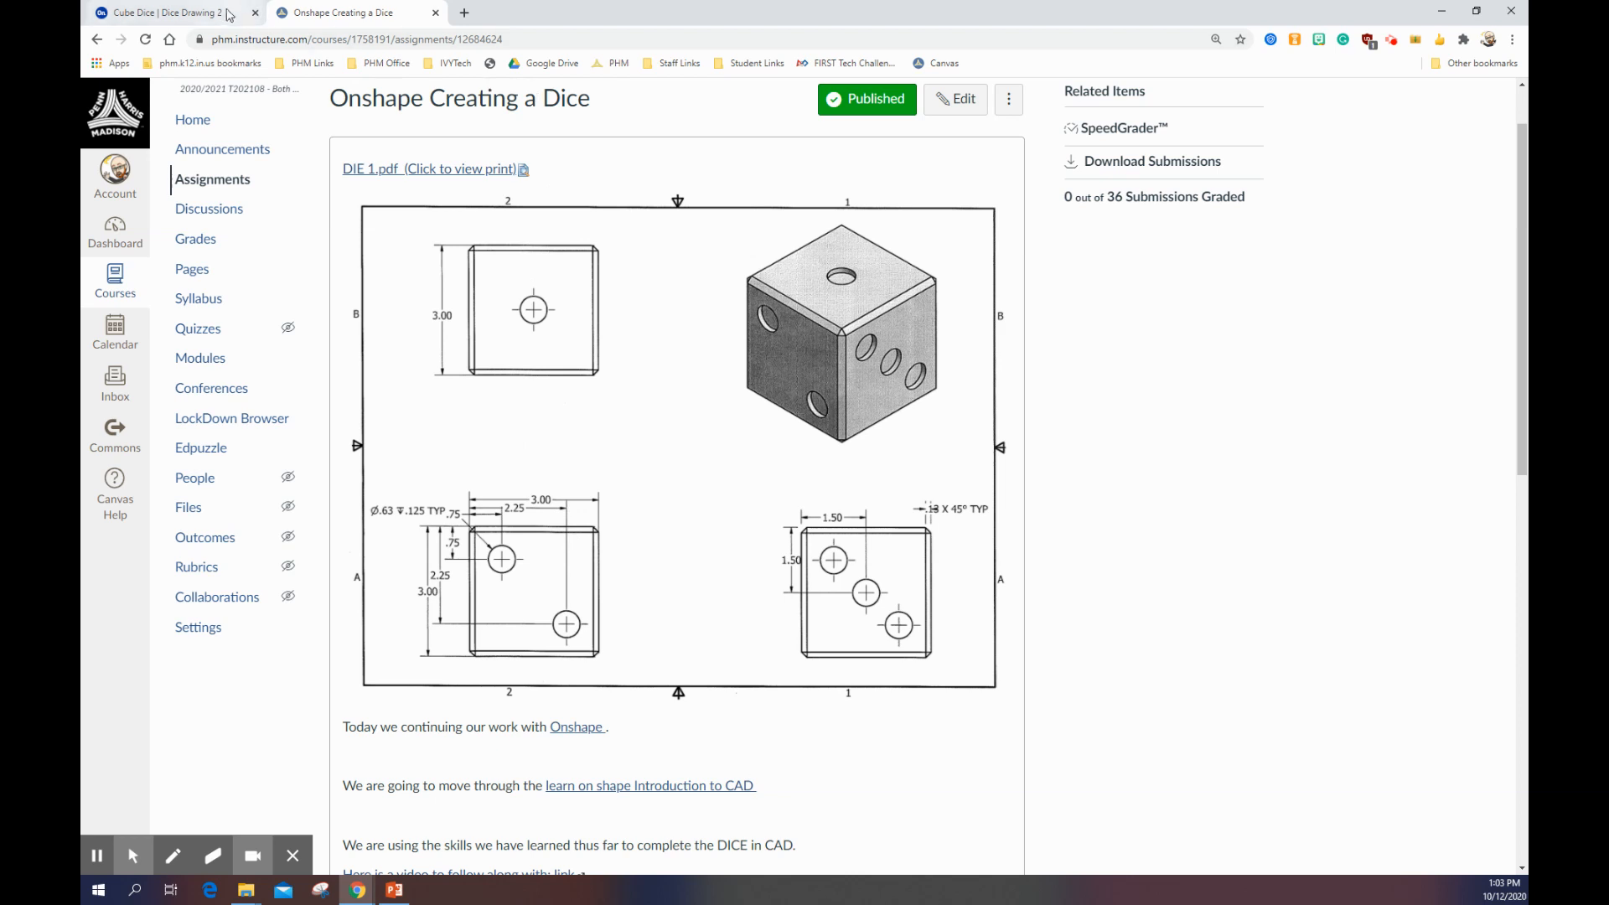
left_click(188, 12)
left_click_drag(641, 394, 655, 412)
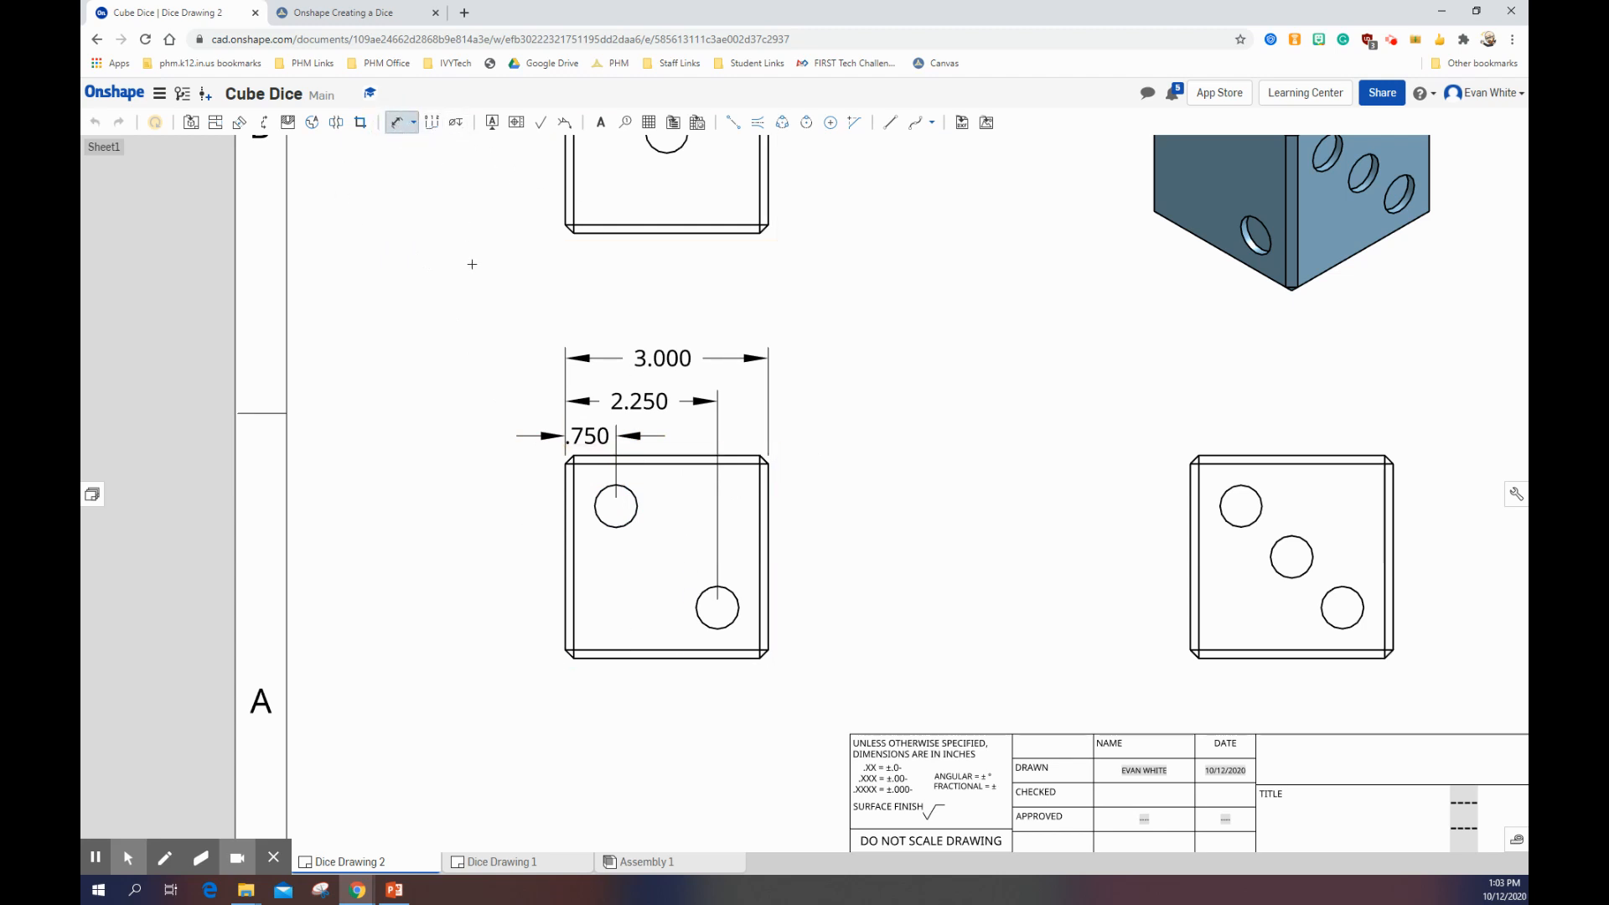
Step: Dimension the vertical distances from the front view's top edge to the centres of the upper-left and lower-right holes, stacked left of the view
left_click(602, 454)
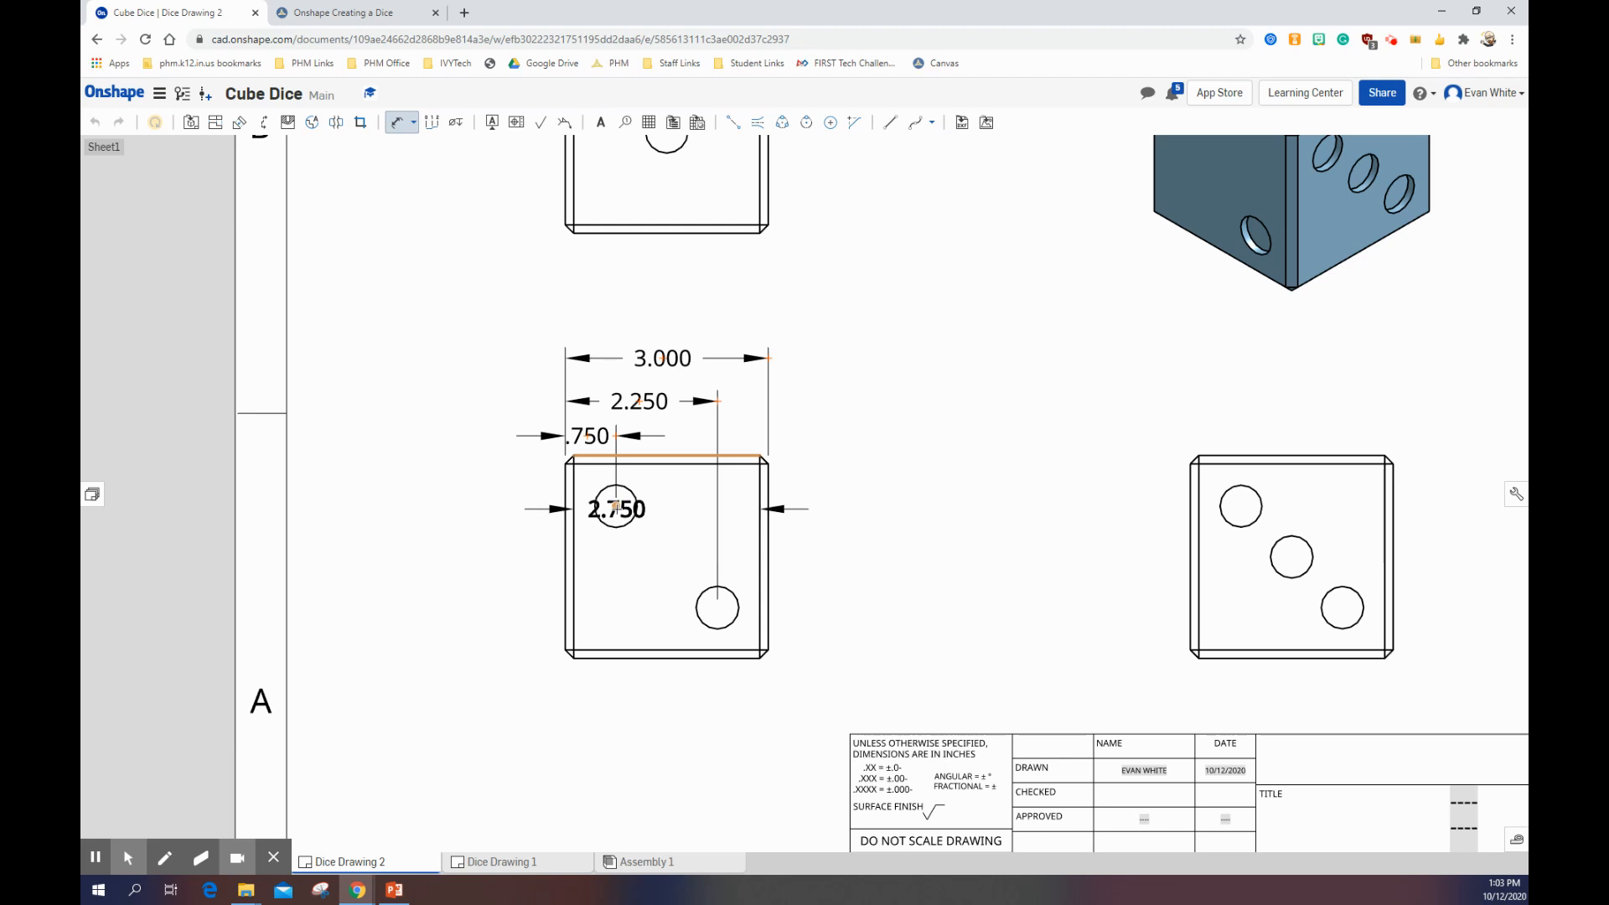
left_click(616, 506)
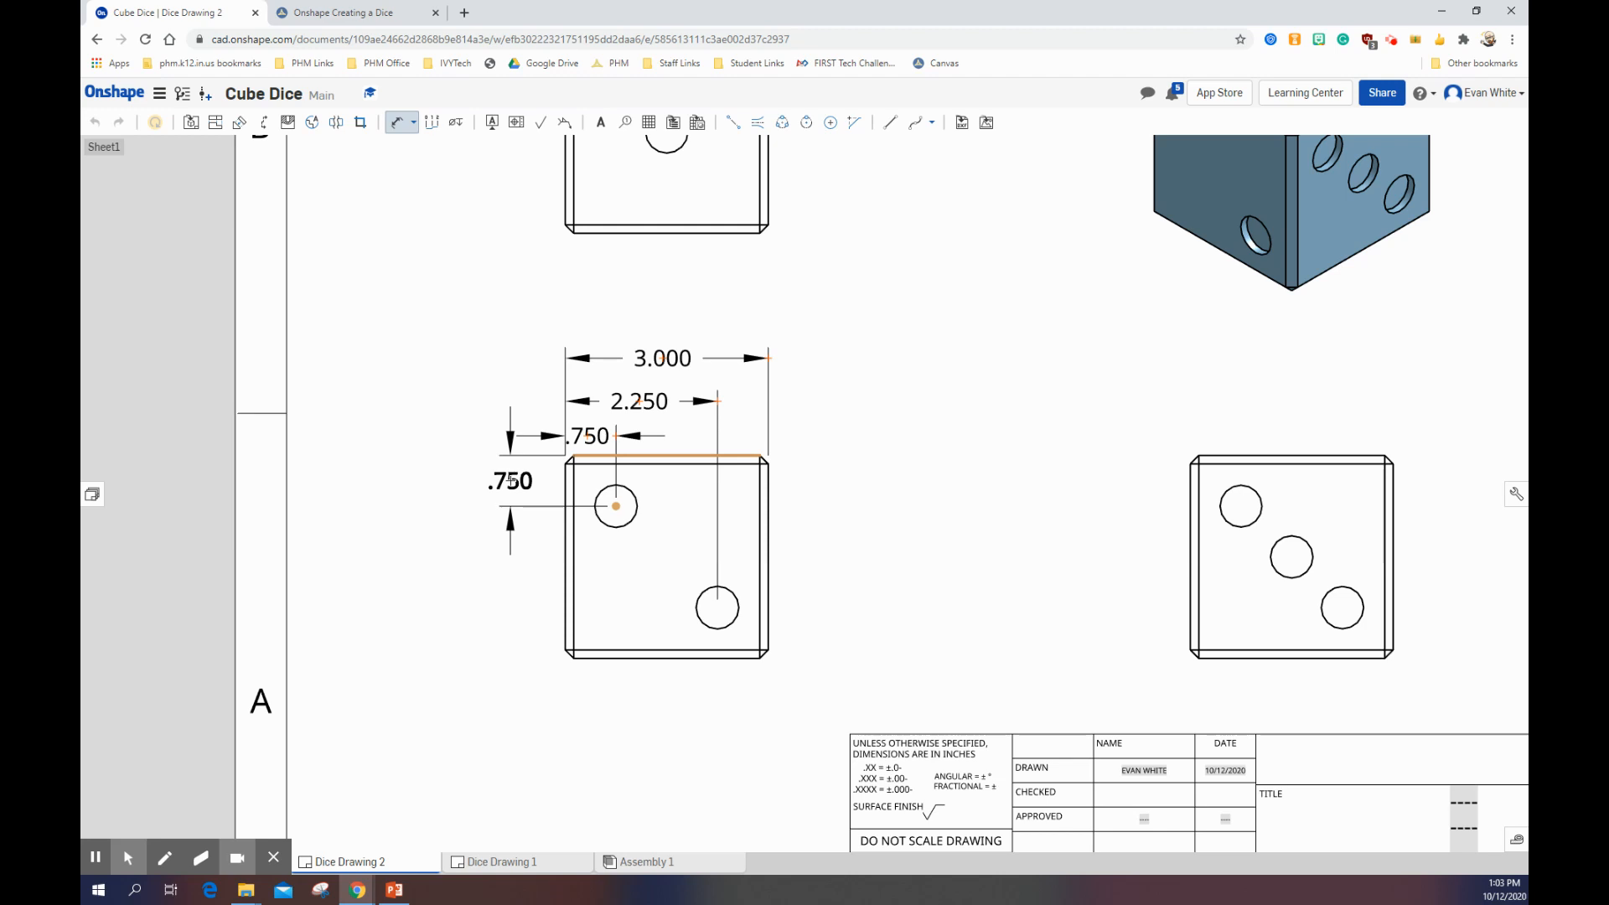
left_click(511, 480)
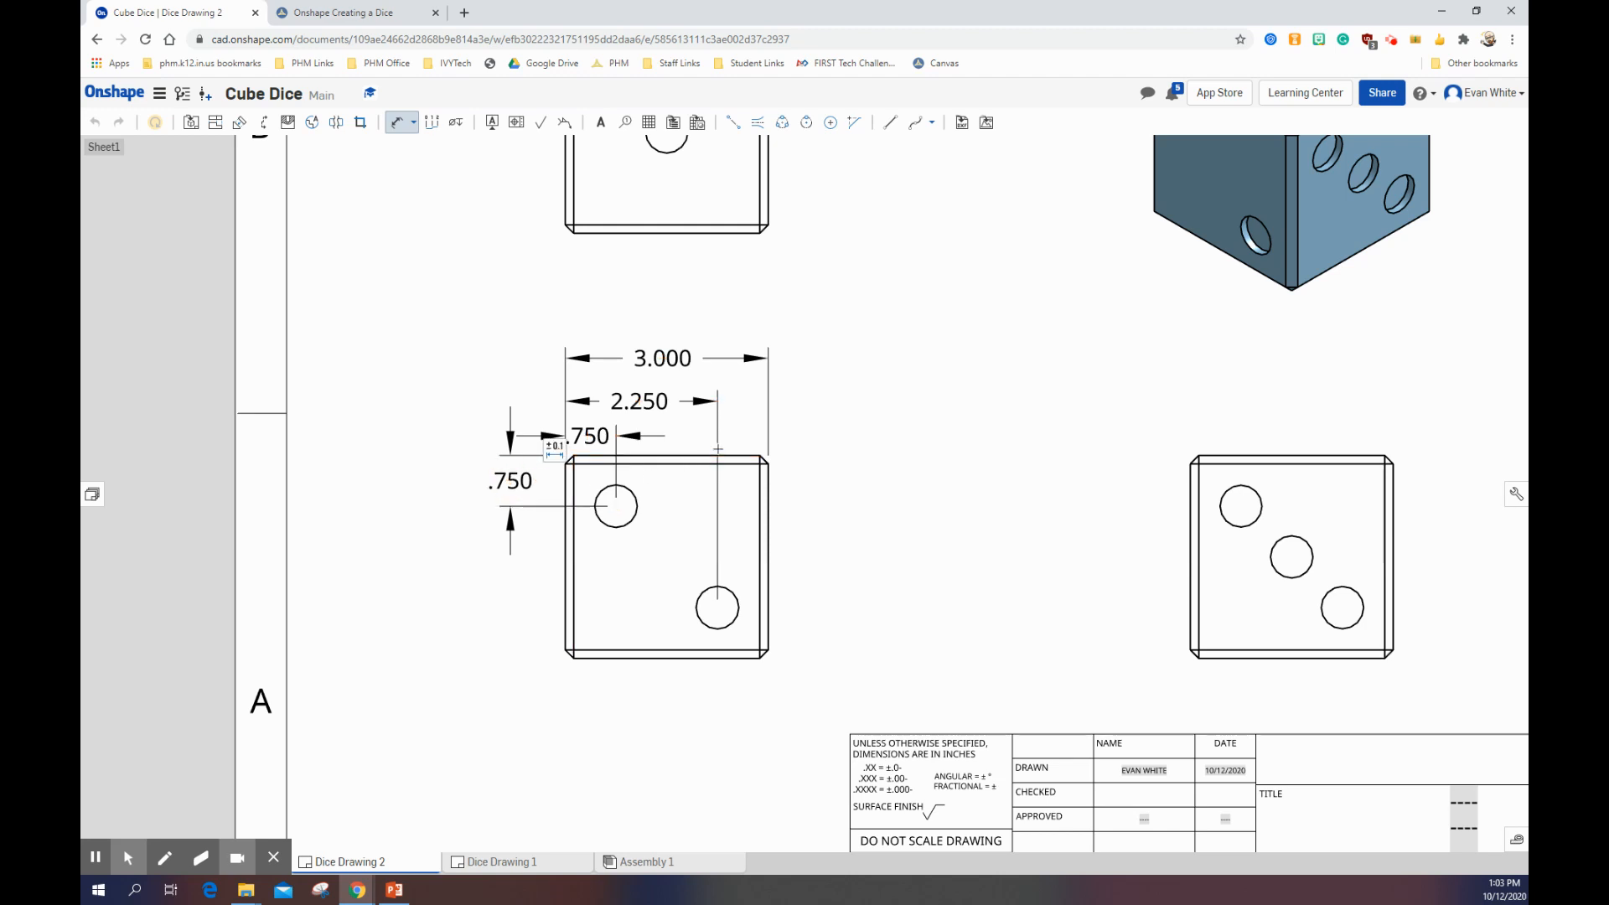
left_click(648, 455)
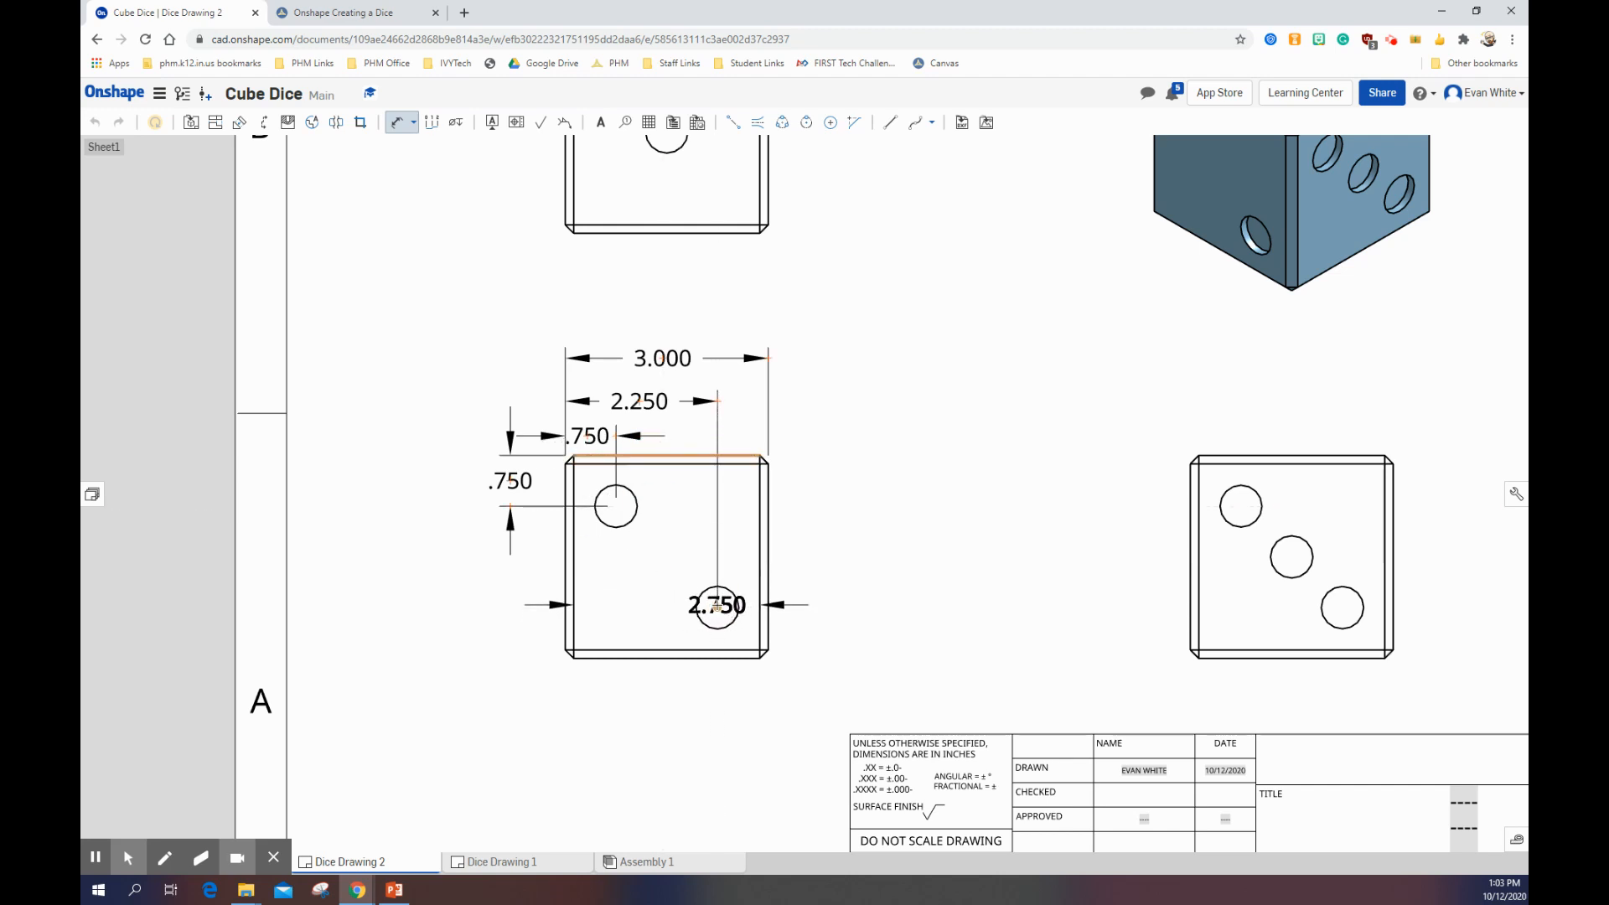
left_click(717, 607)
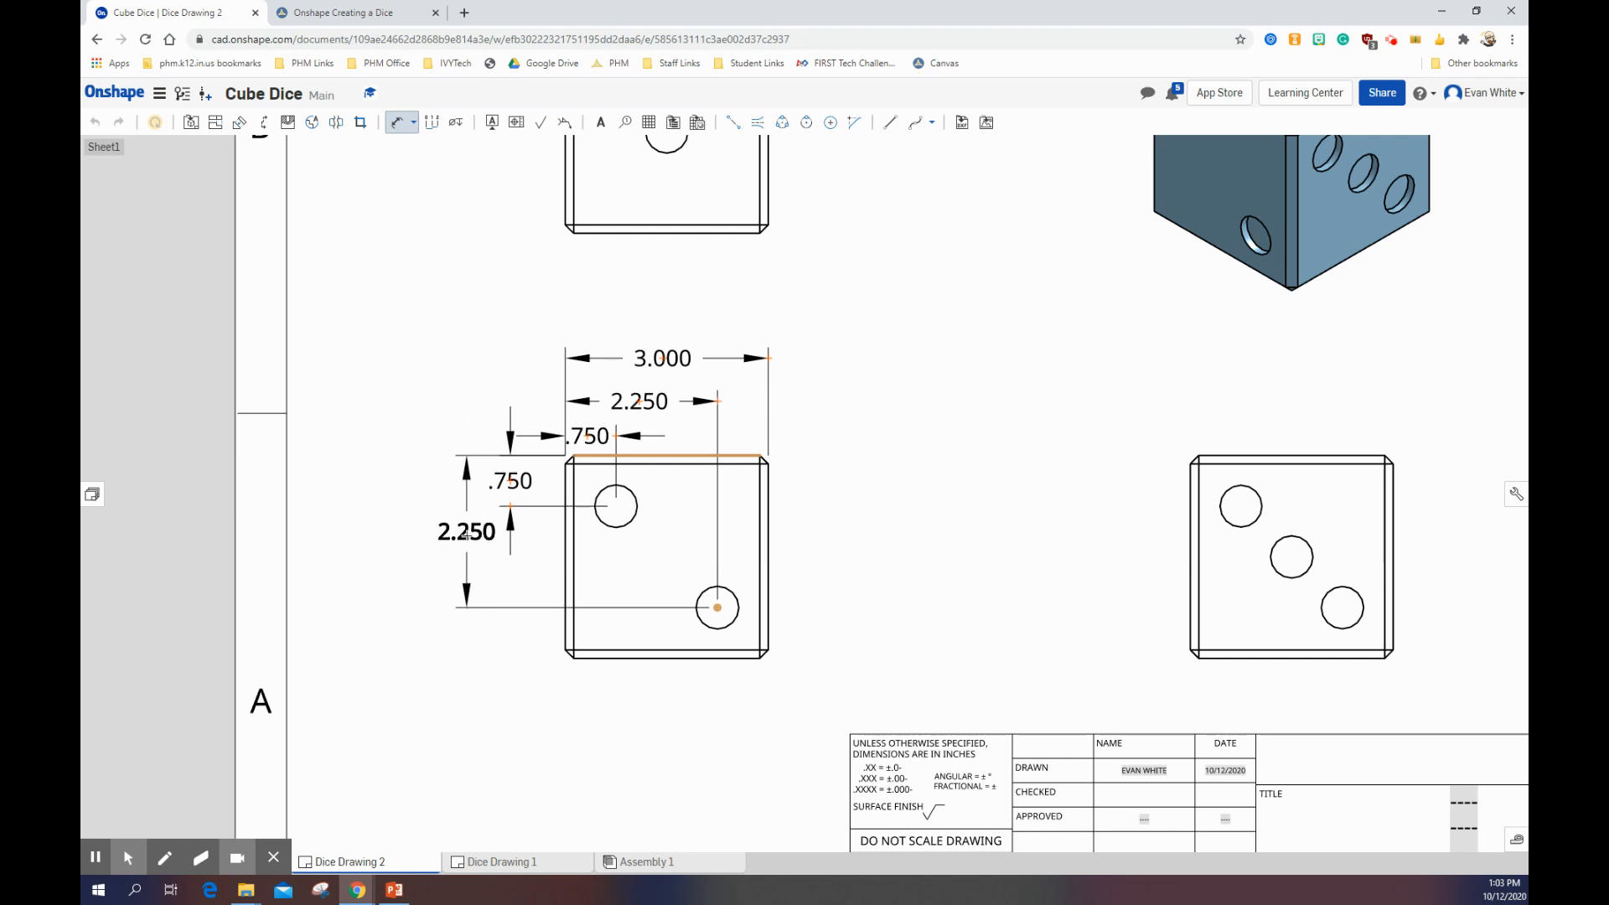
left_click(467, 529)
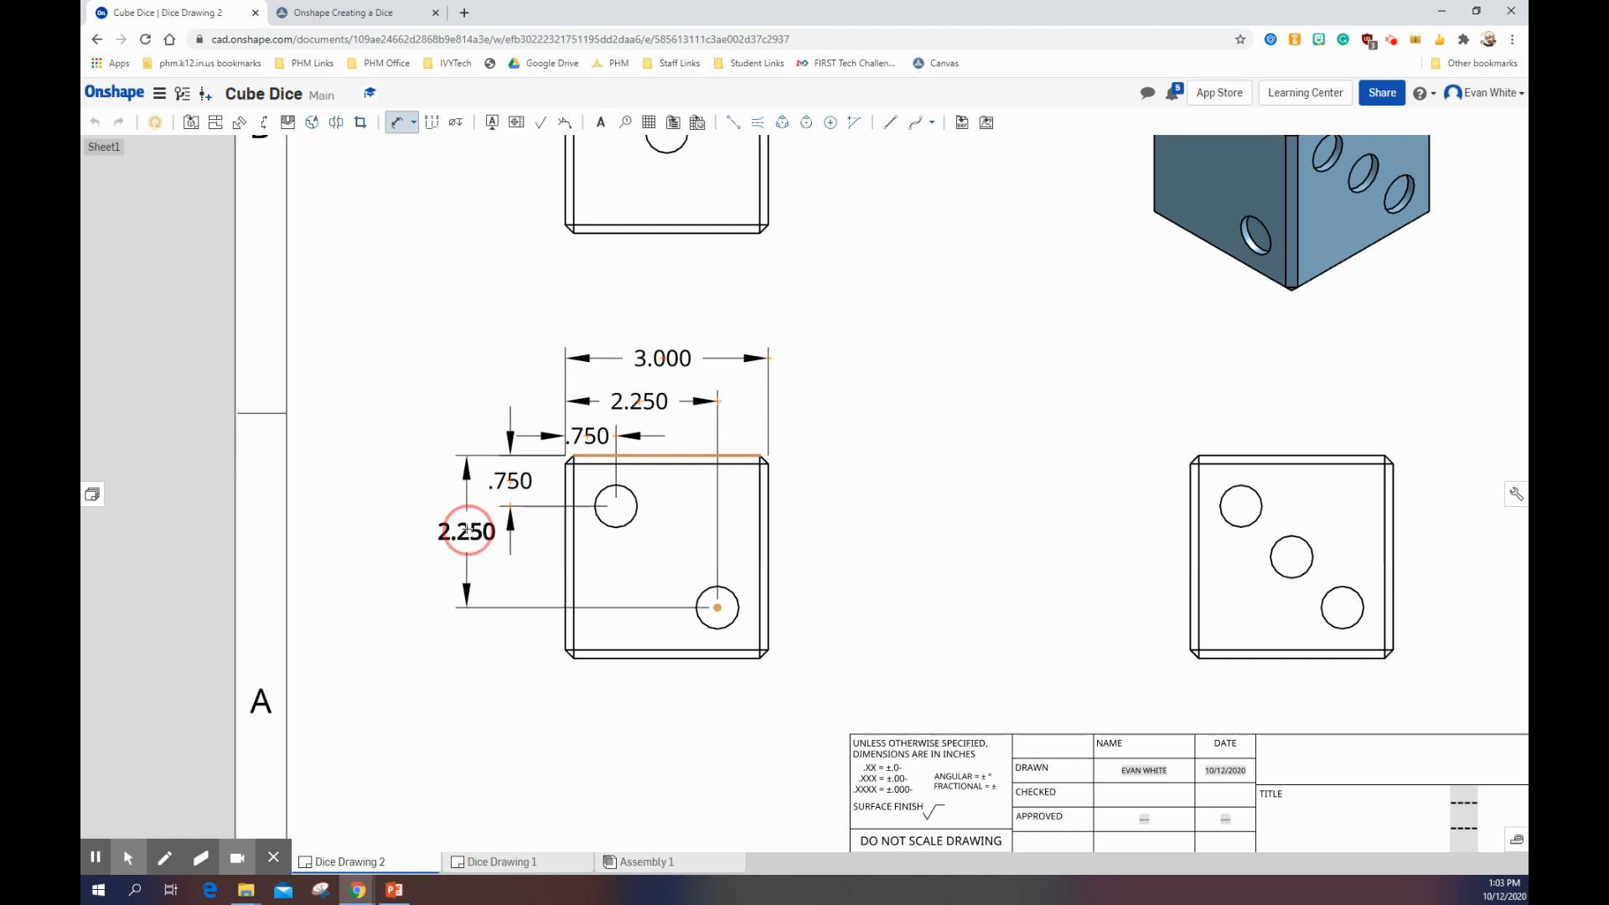
Step: Dimension the front view's overall height between its top and bottom edges, placing it outside the two vertical hole dimensions
left_click(639, 455)
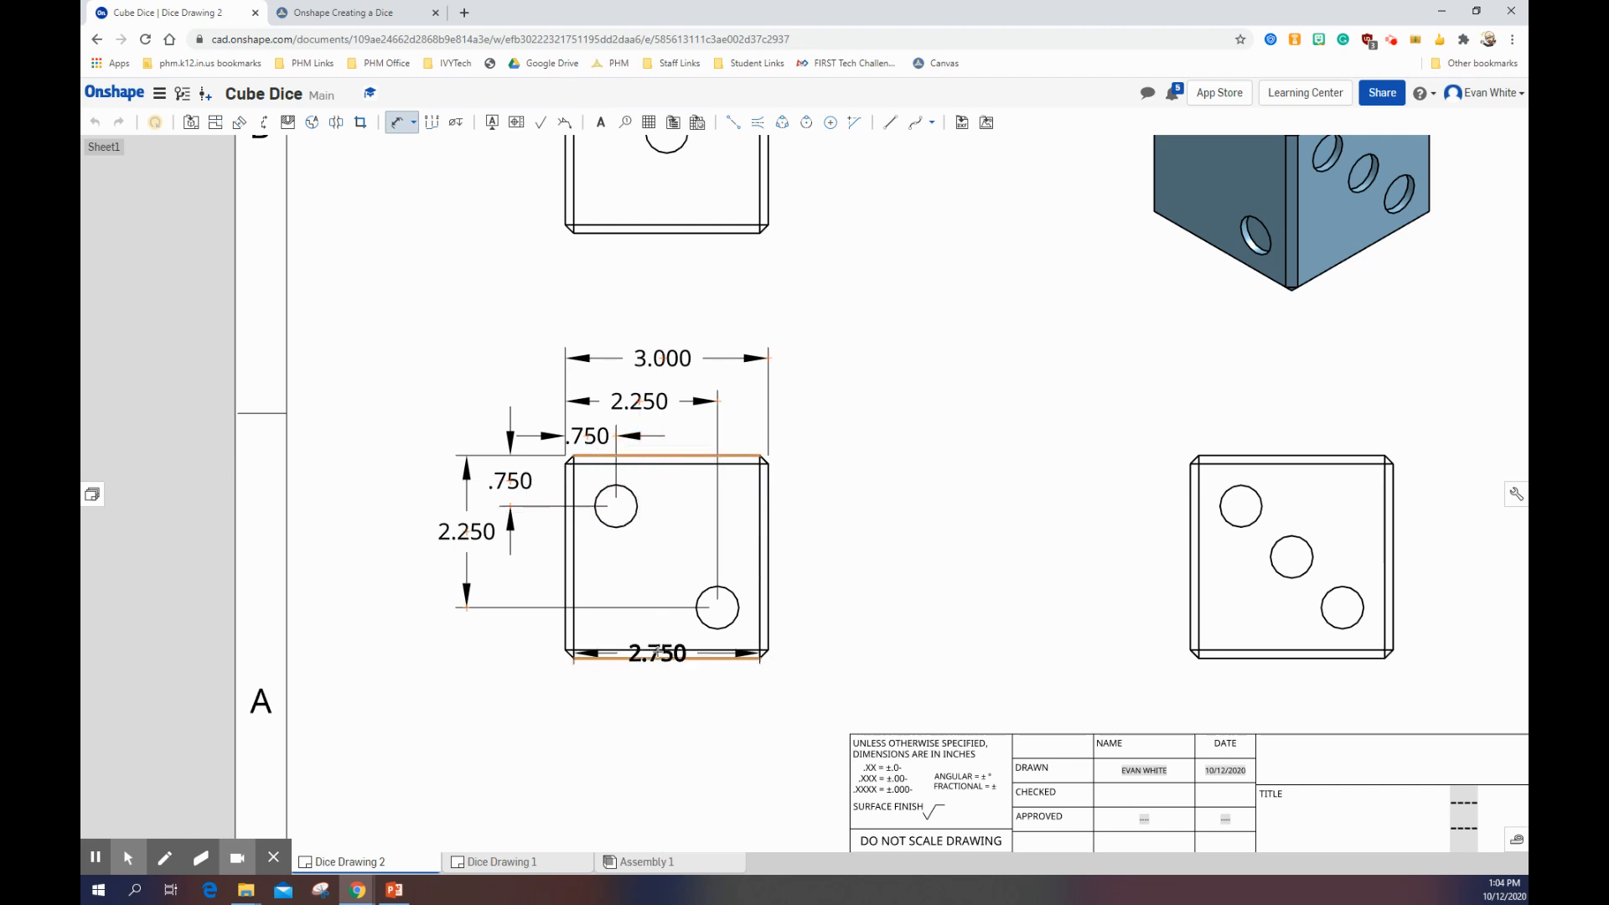
left_click(661, 658)
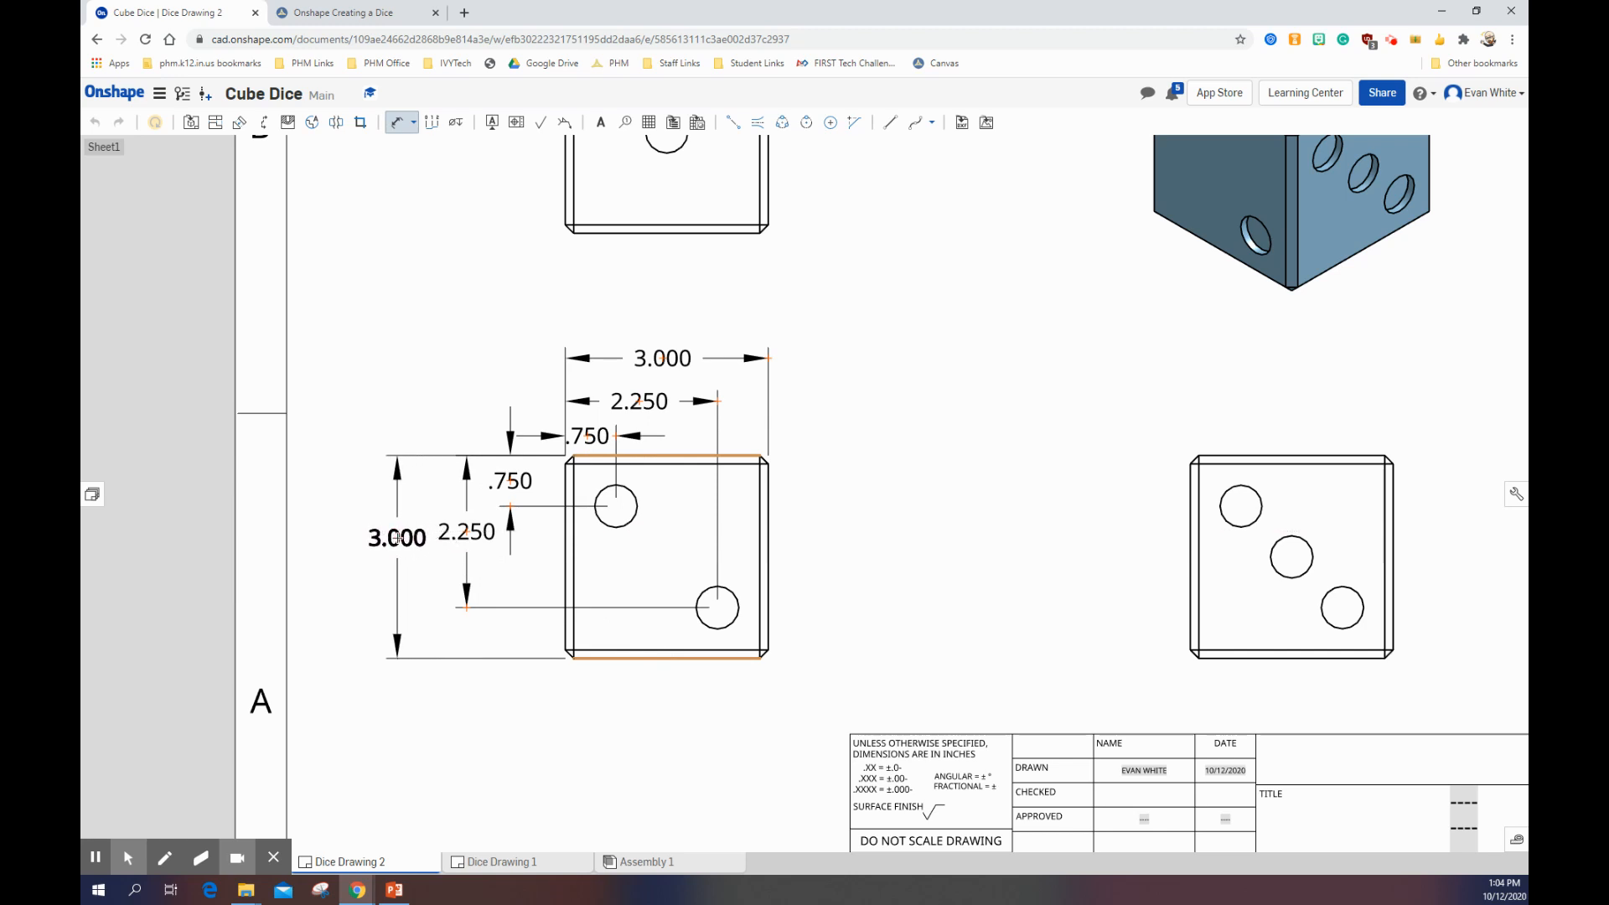
left_click(422, 539)
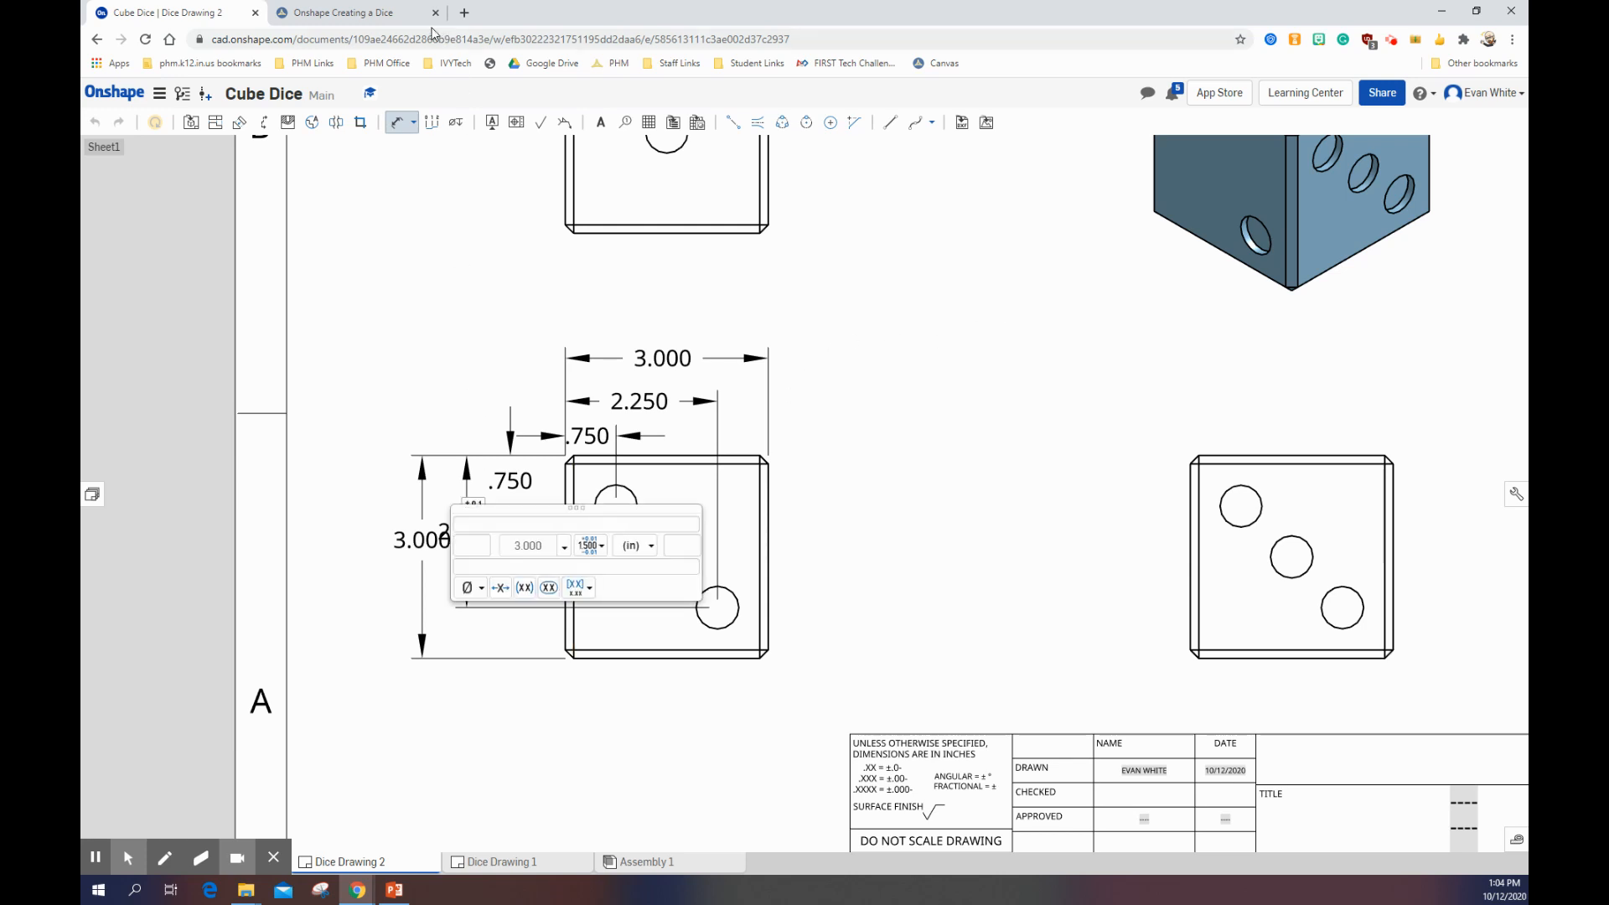
key("Escape")
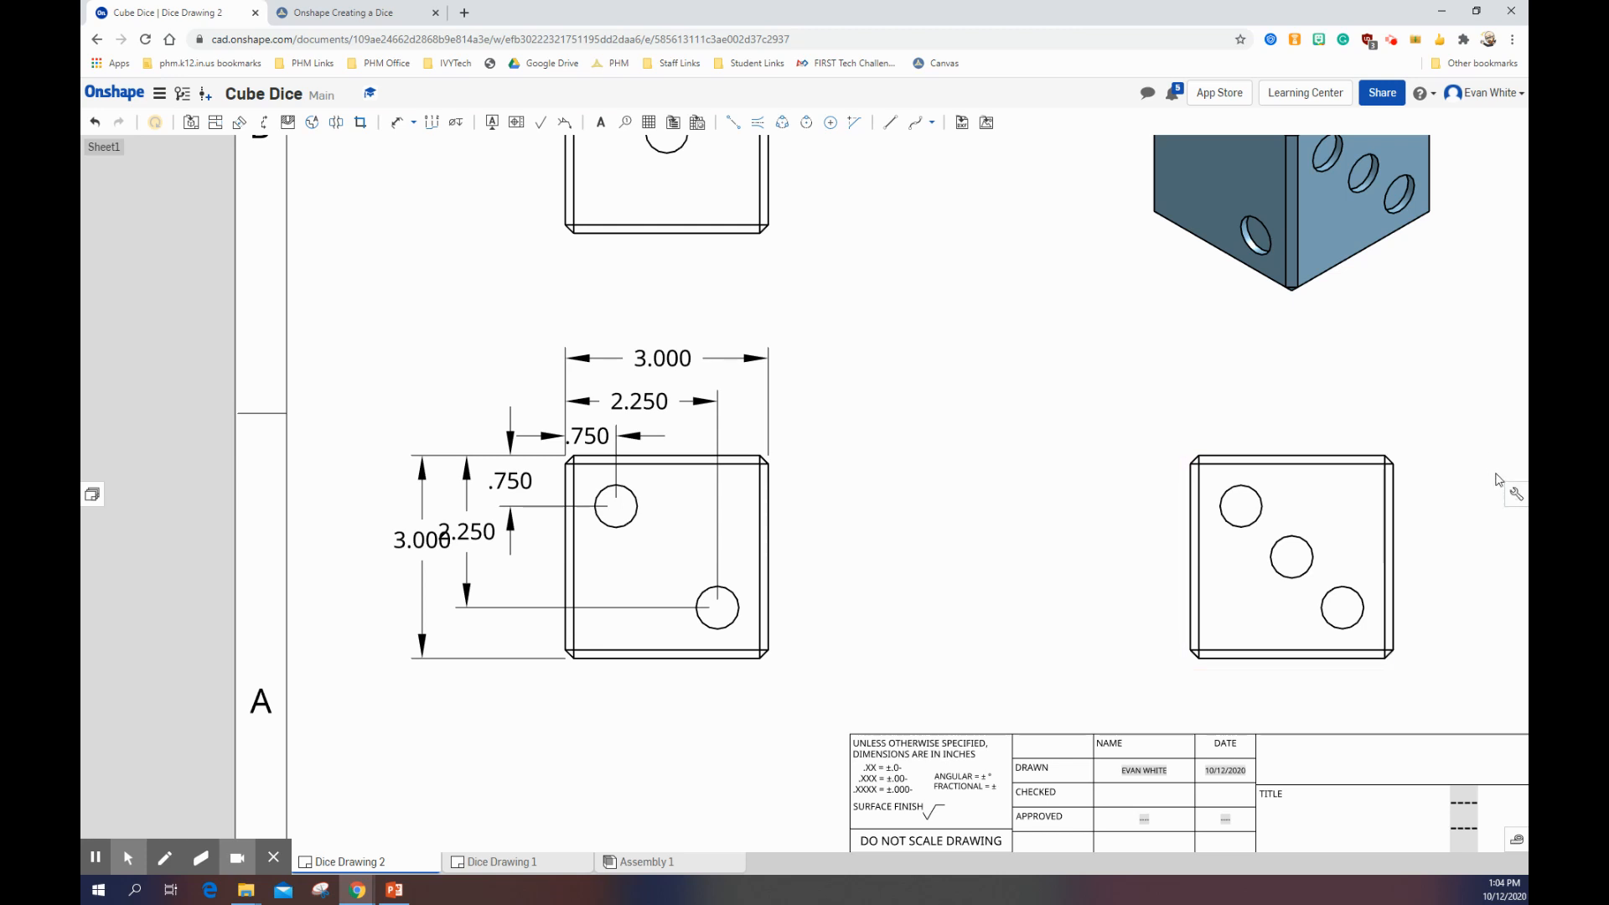
Step: Set the drawing's primary dimension precision to two decimal places (0.12)
left_click(1515, 496)
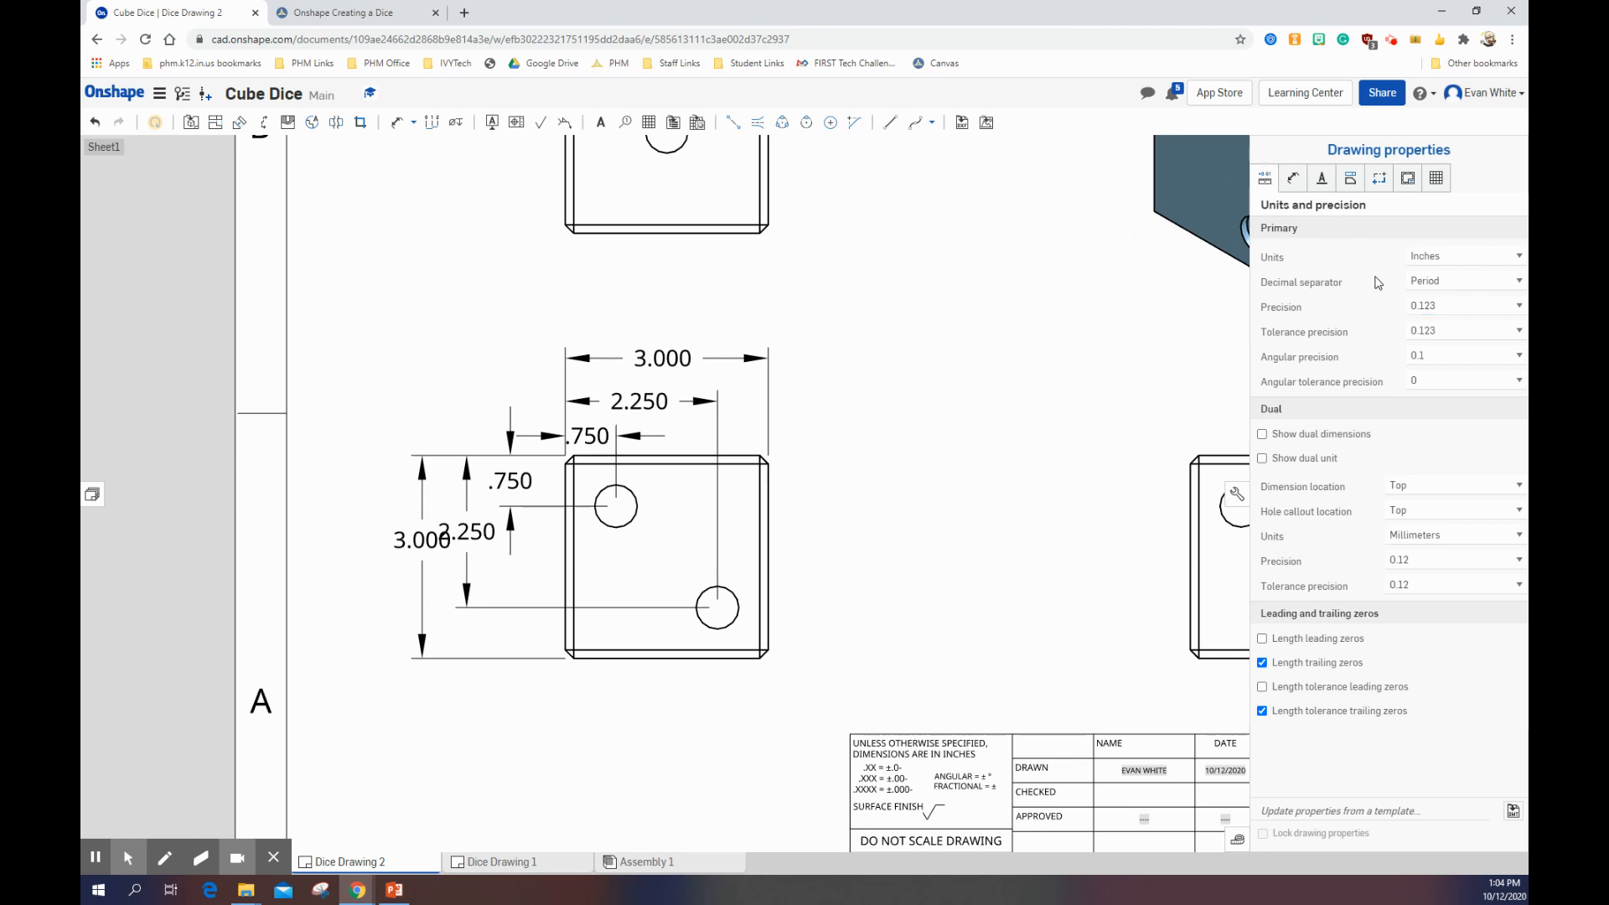
left_click(1435, 306)
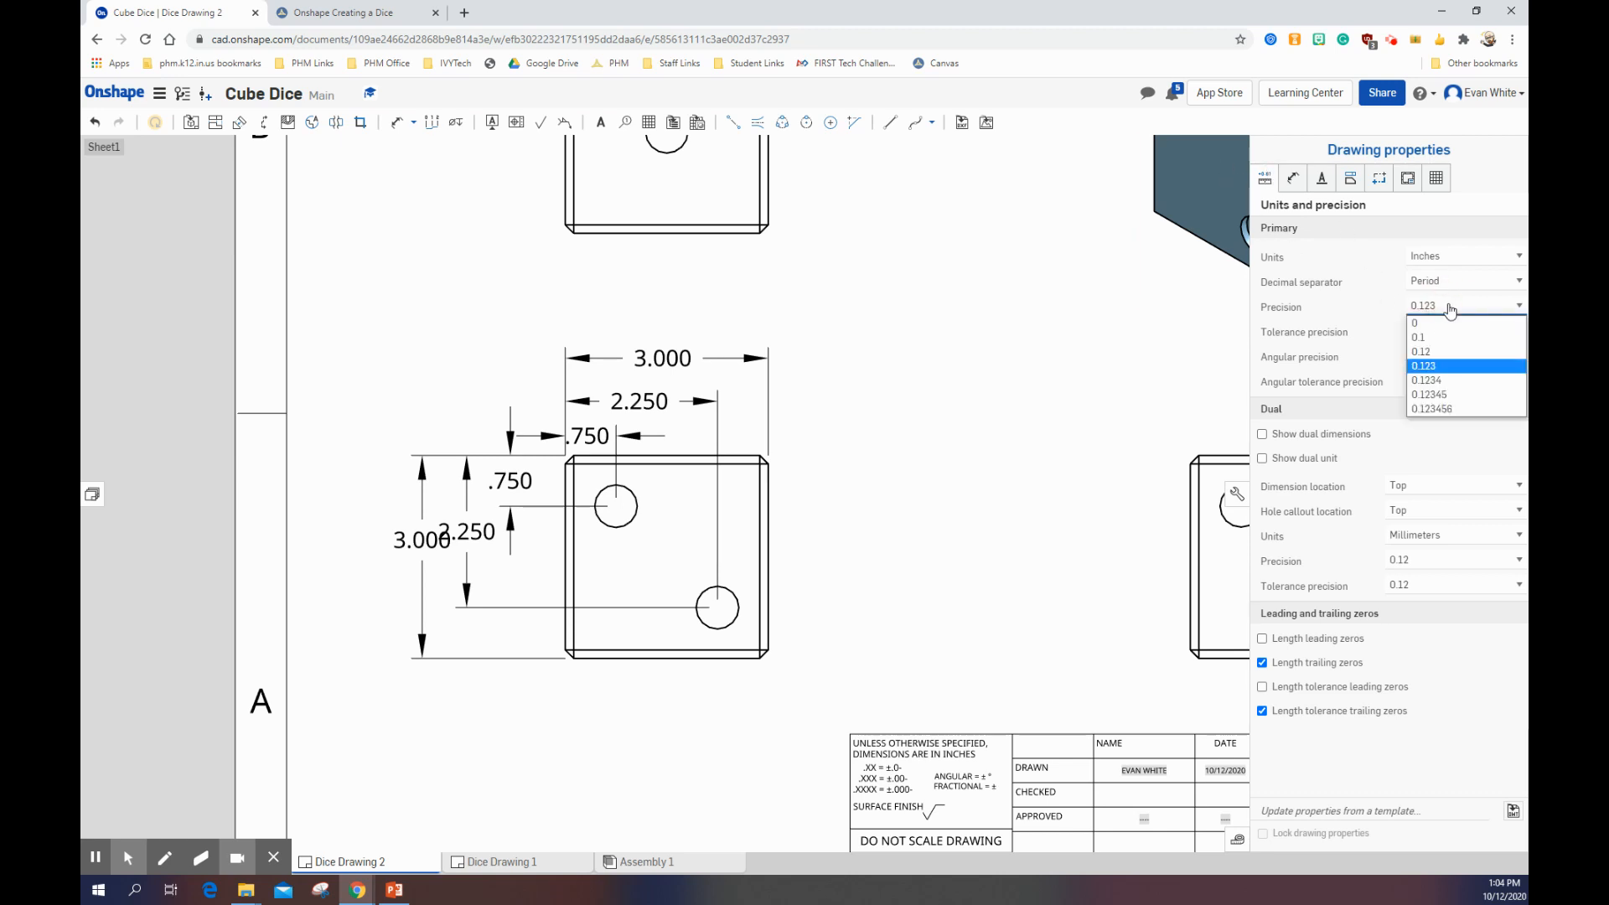
left_click(1437, 352)
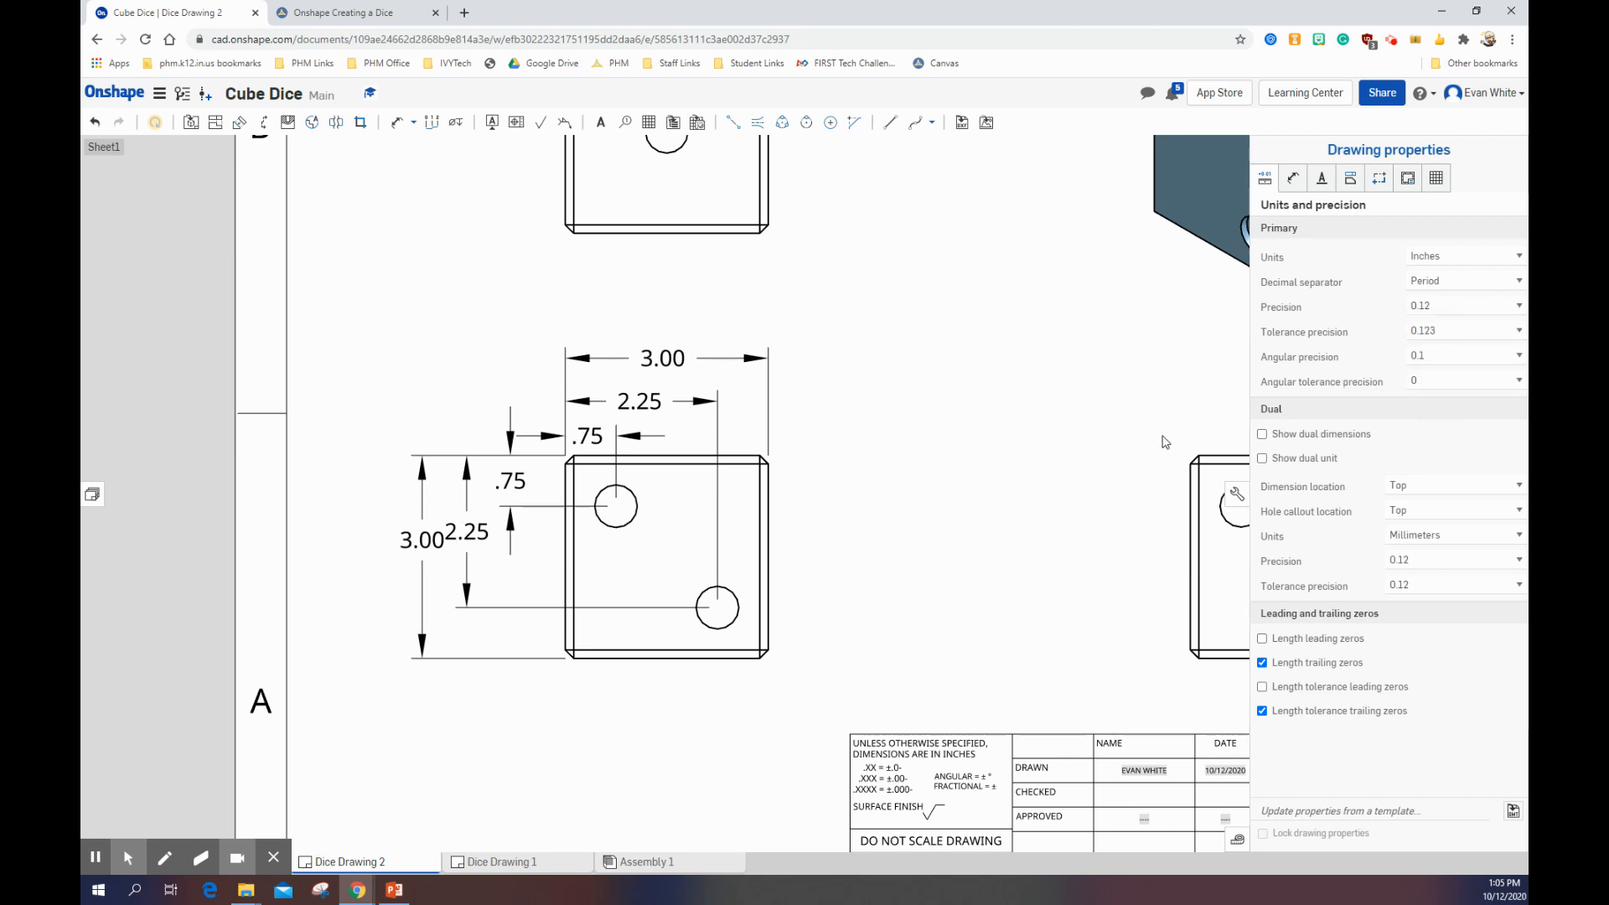
left_click(1237, 494)
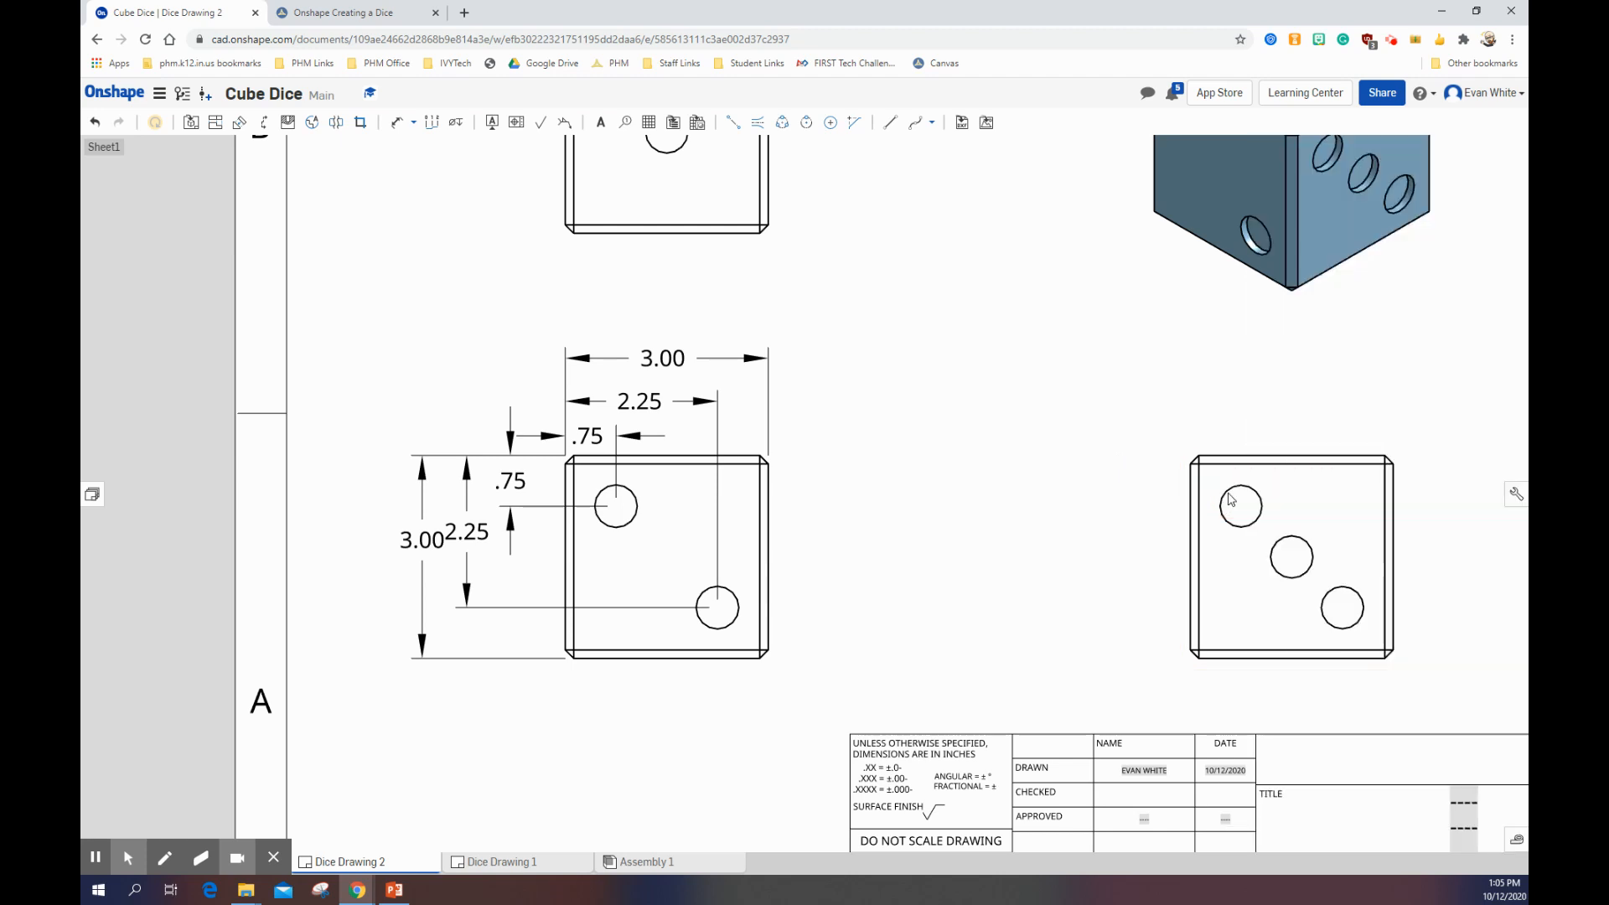
Step: Move the front view's overall width dimension and its three vertical dimensions closer to the view so the vertical values no longer crowd each other
left_click(651, 377)
left_click_drag(651, 378, 651, 388)
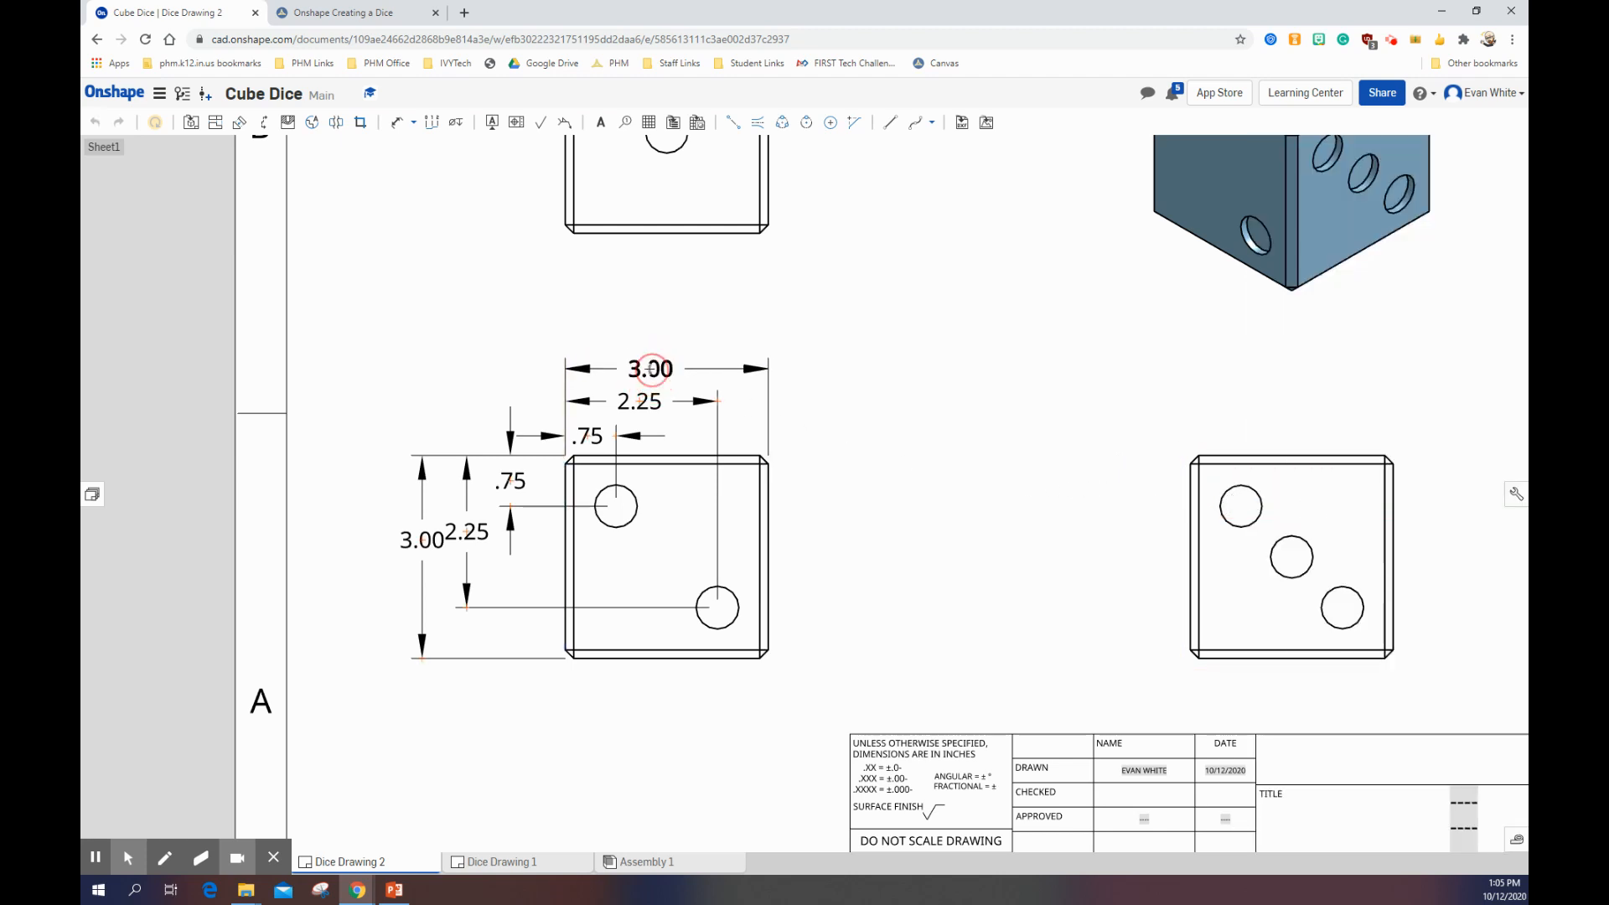
left_click_drag(512, 477, 530, 479)
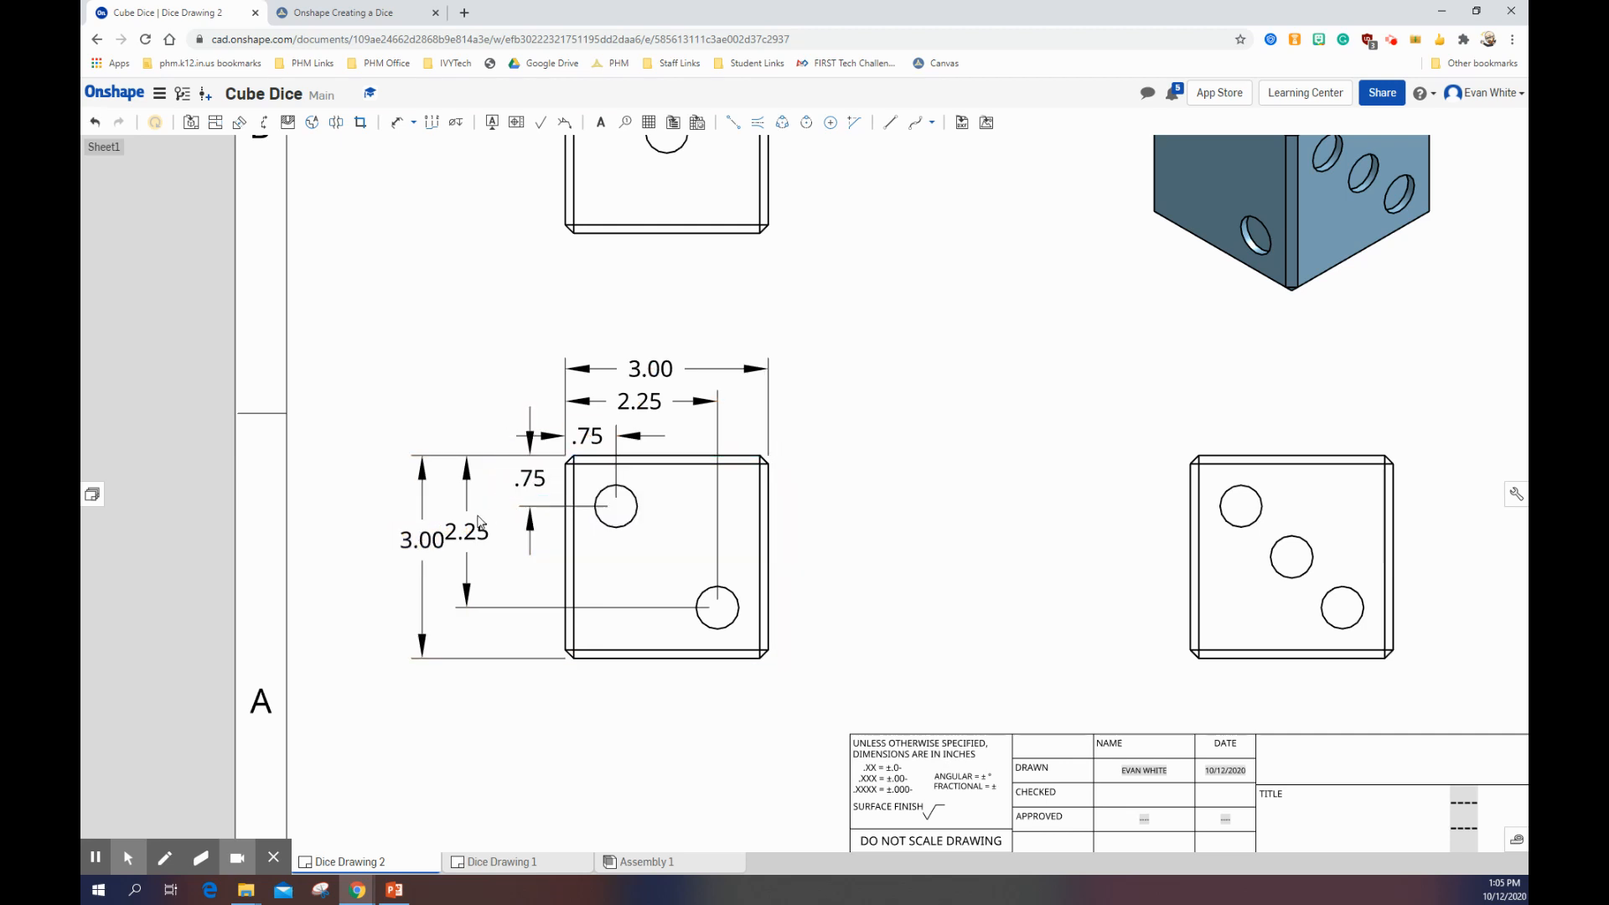
mouse_move(470, 524)
left_mouse_down()
mouse_move(493, 531)
mouse_move(438, 539)
mouse_move(445, 553)
left_mouse_up()
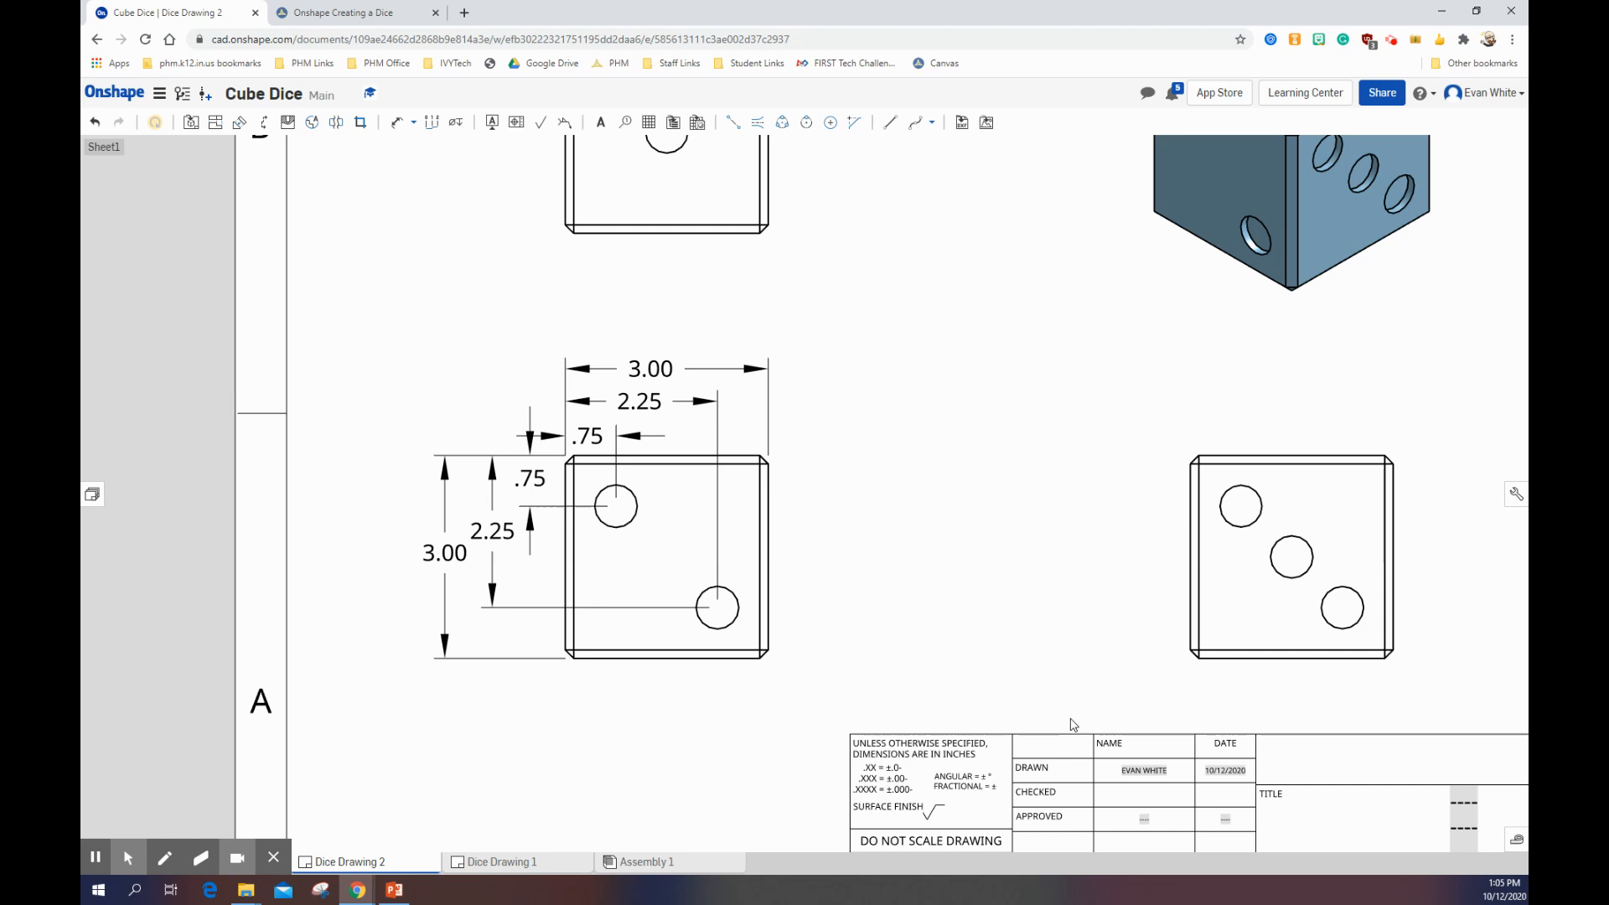
Step: Check the Canvas reference print and dimension the diameter of the front view's upper-left hole, placing the callout above and left of the view
left_click(331, 13)
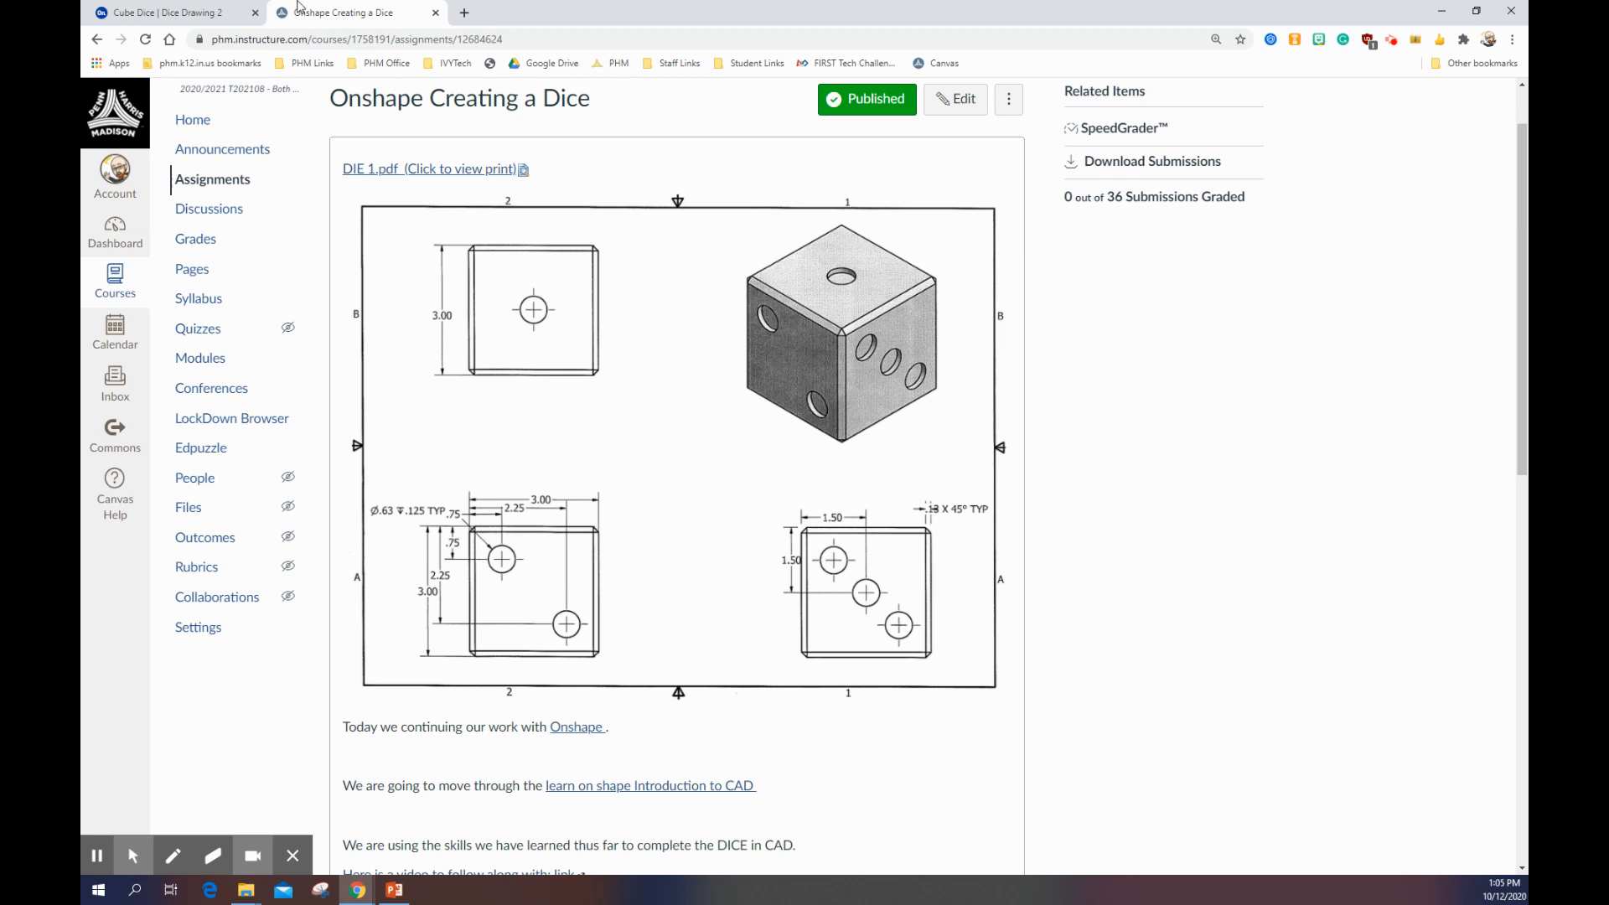
left_click(188, 12)
scroll(596, 545, "up", 3)
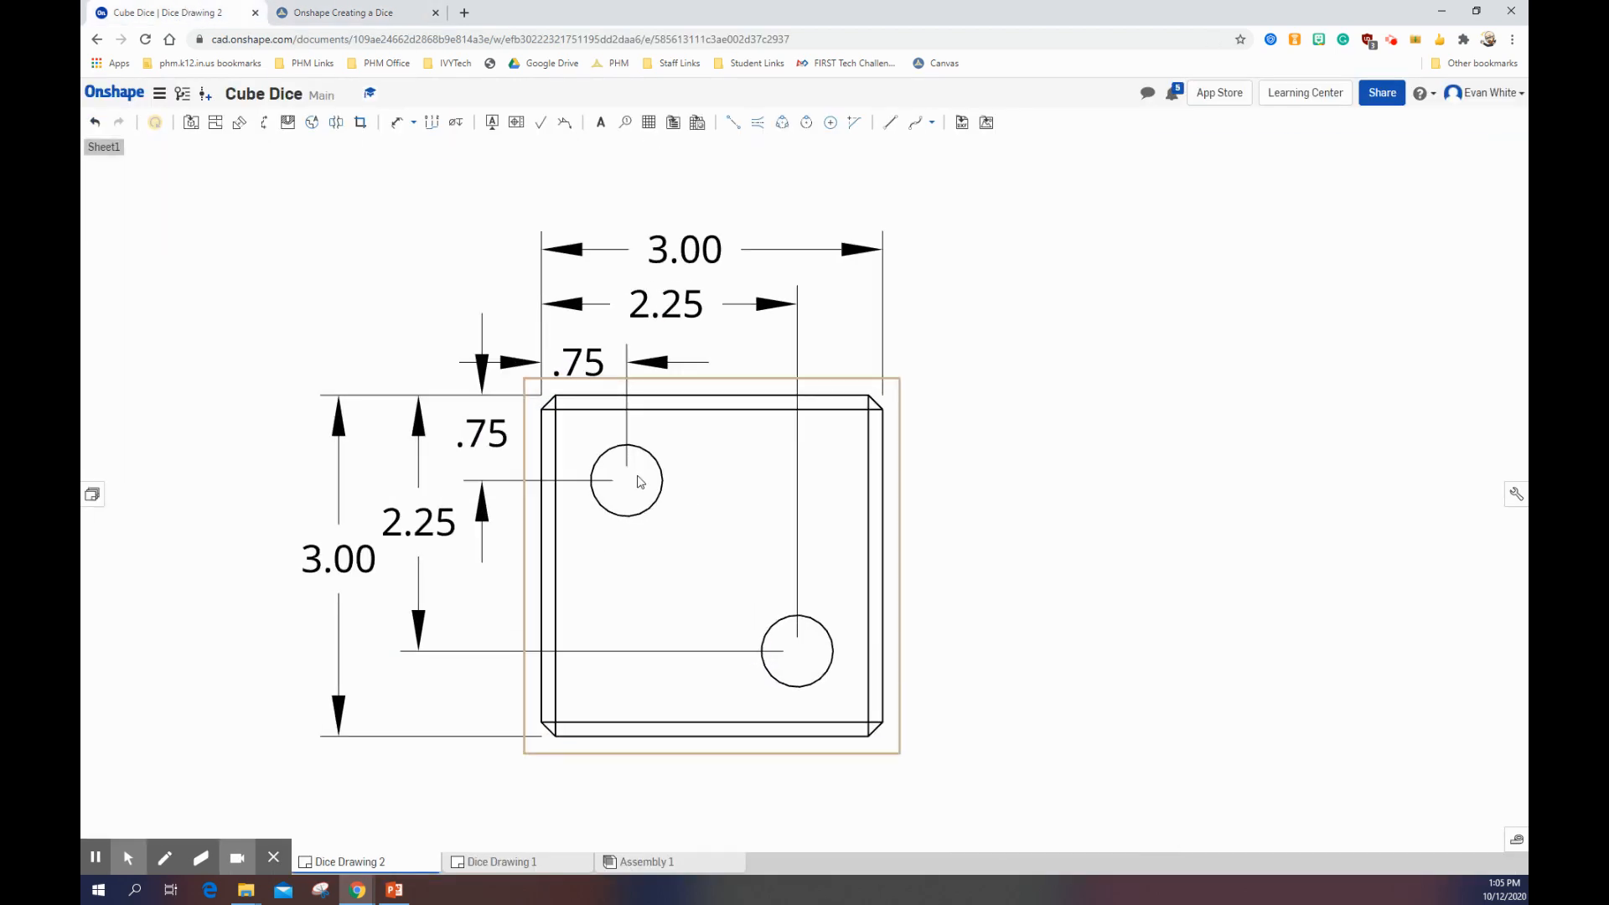
left_click(240, 123)
left_click(240, 123)
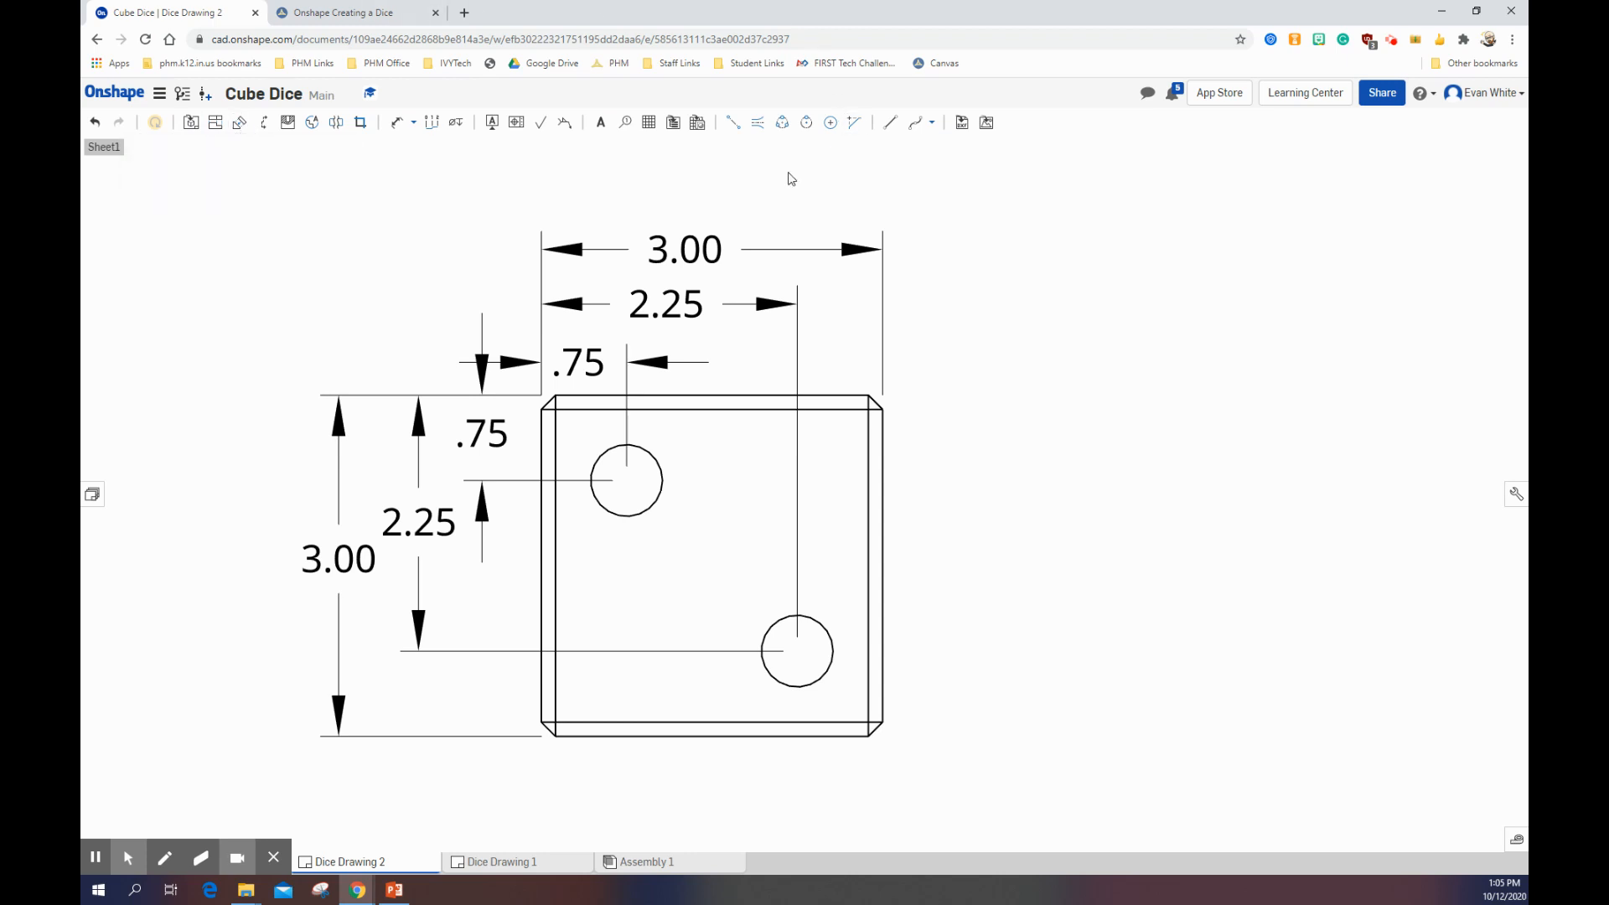
left_click(395, 125)
left_click(599, 457)
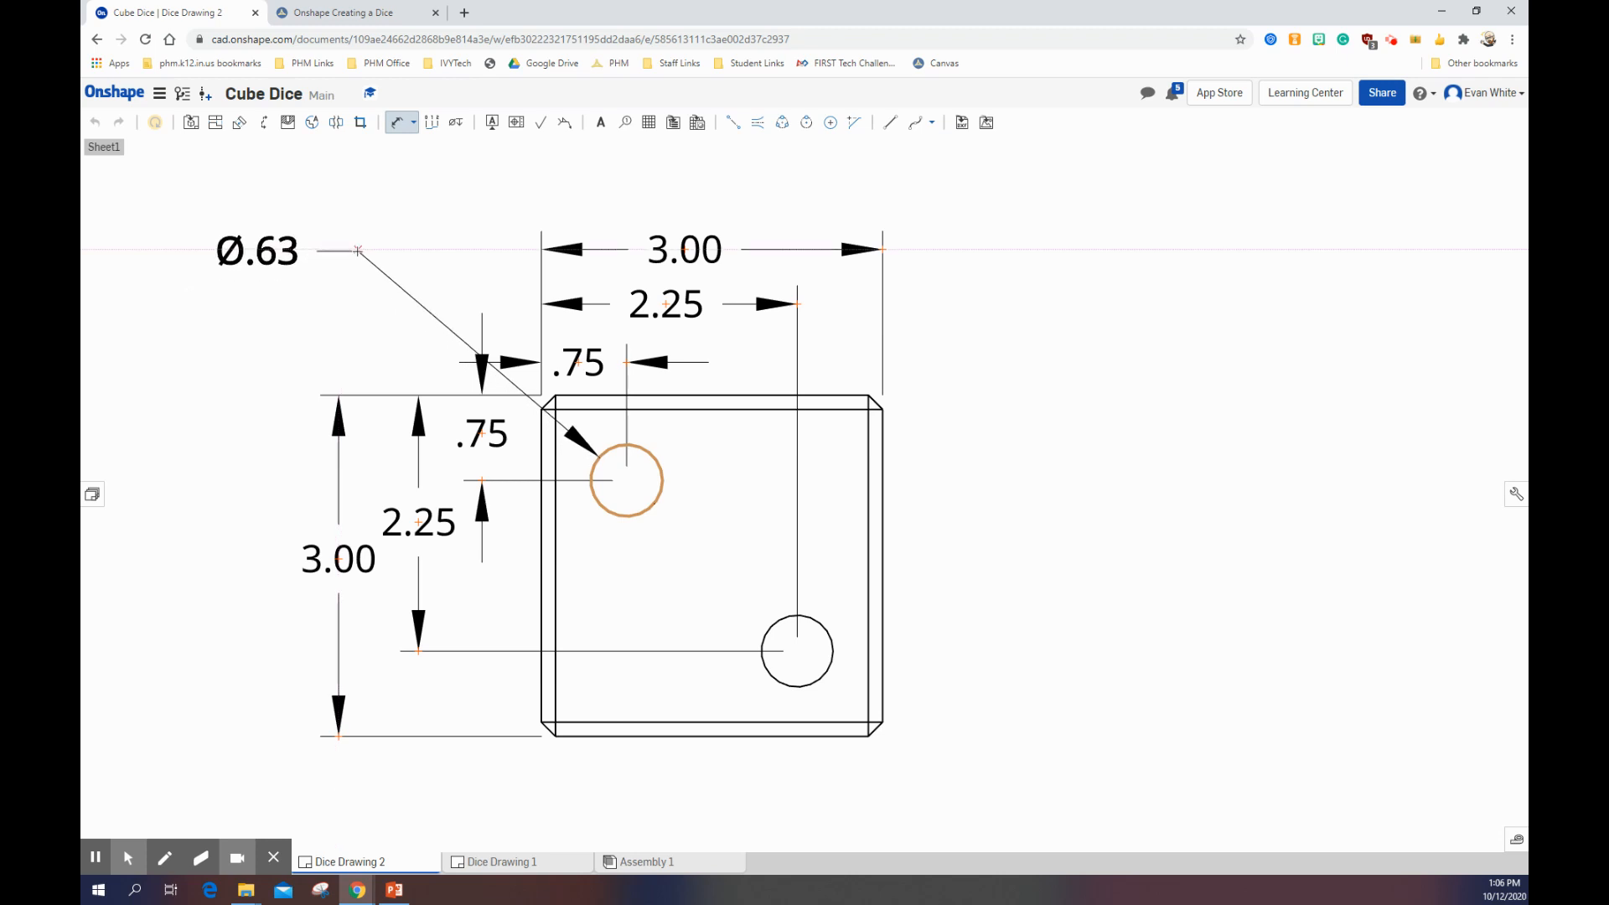
left_click(356, 251)
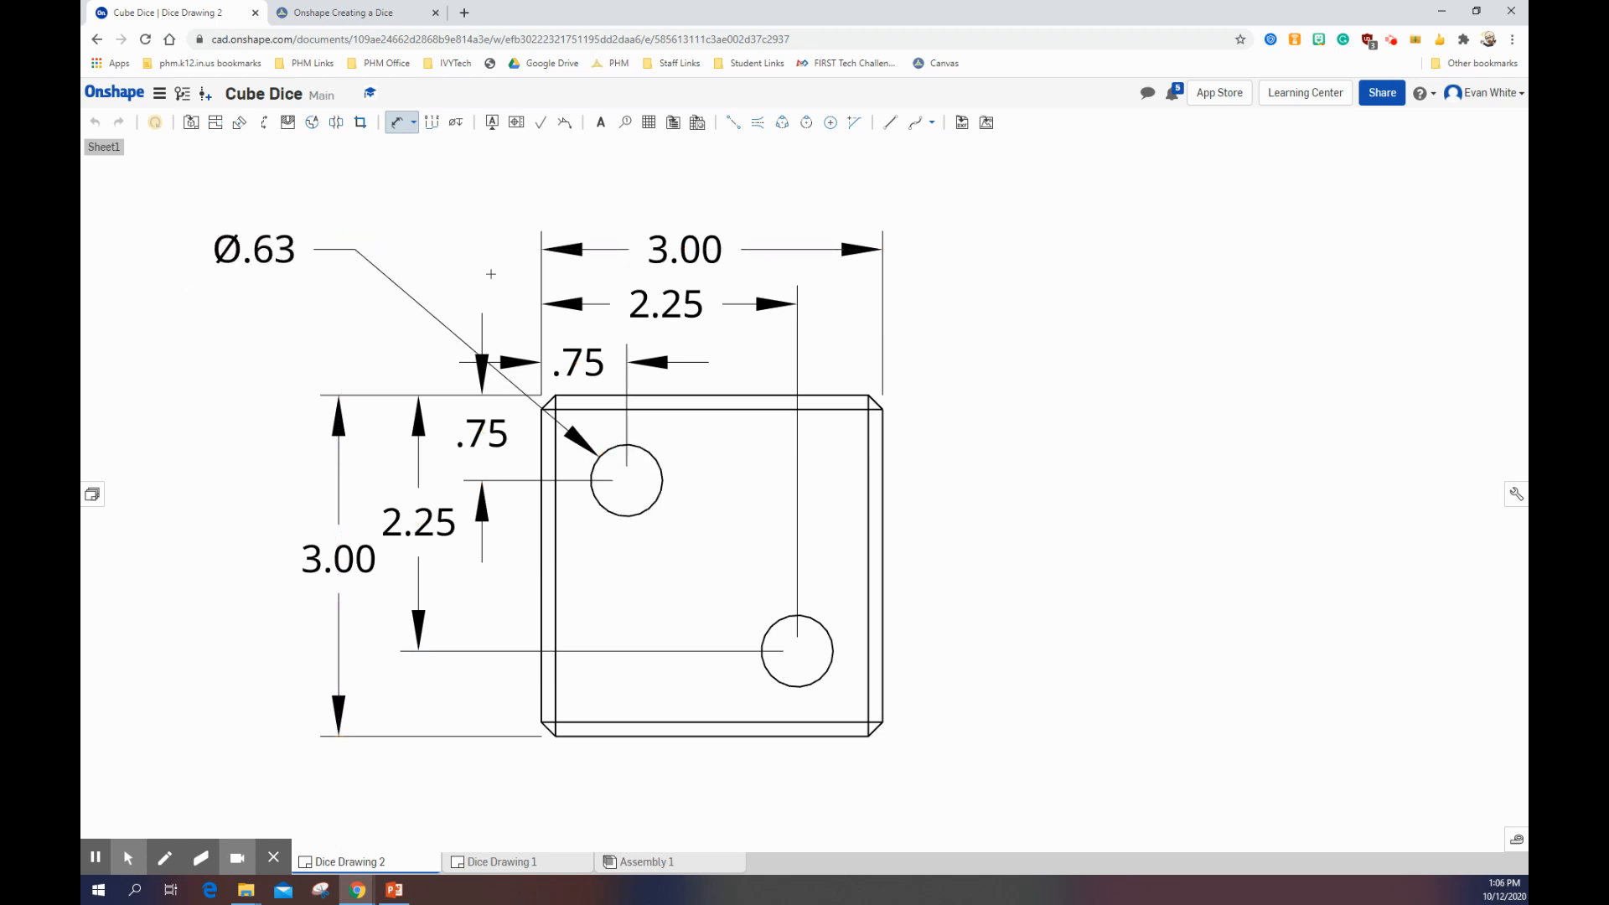
Step: Examine the front view's hole callout on the enlarged Canvas reference print and return to the drawing
scroll(556, 412, "down", 2)
scroll(408, 296, "down", 1)
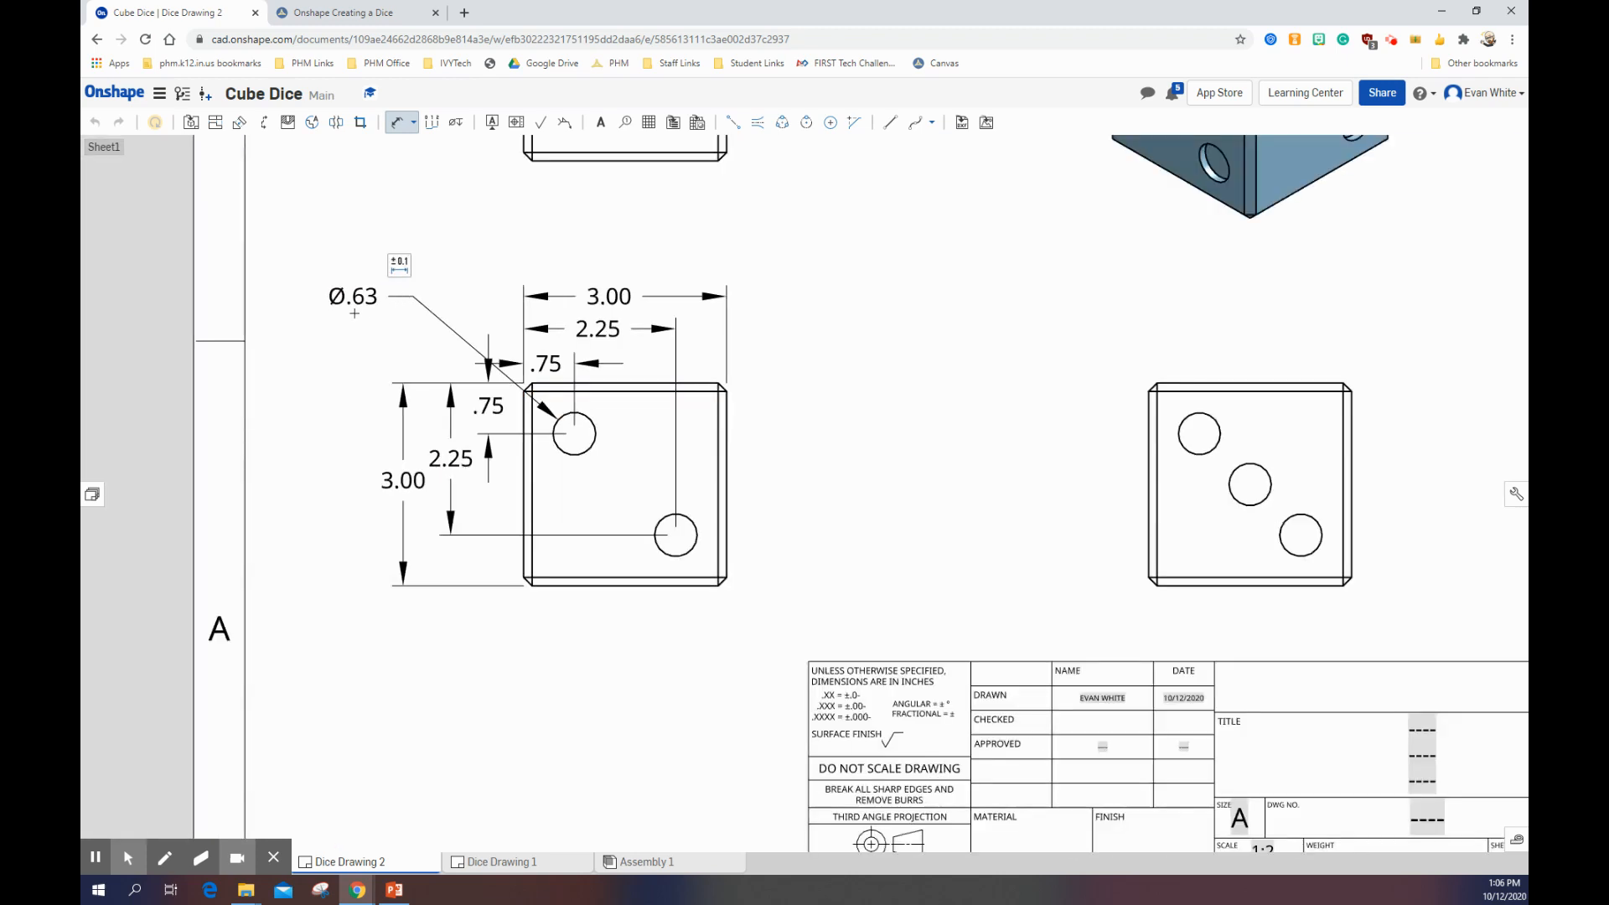
left_click(344, 12)
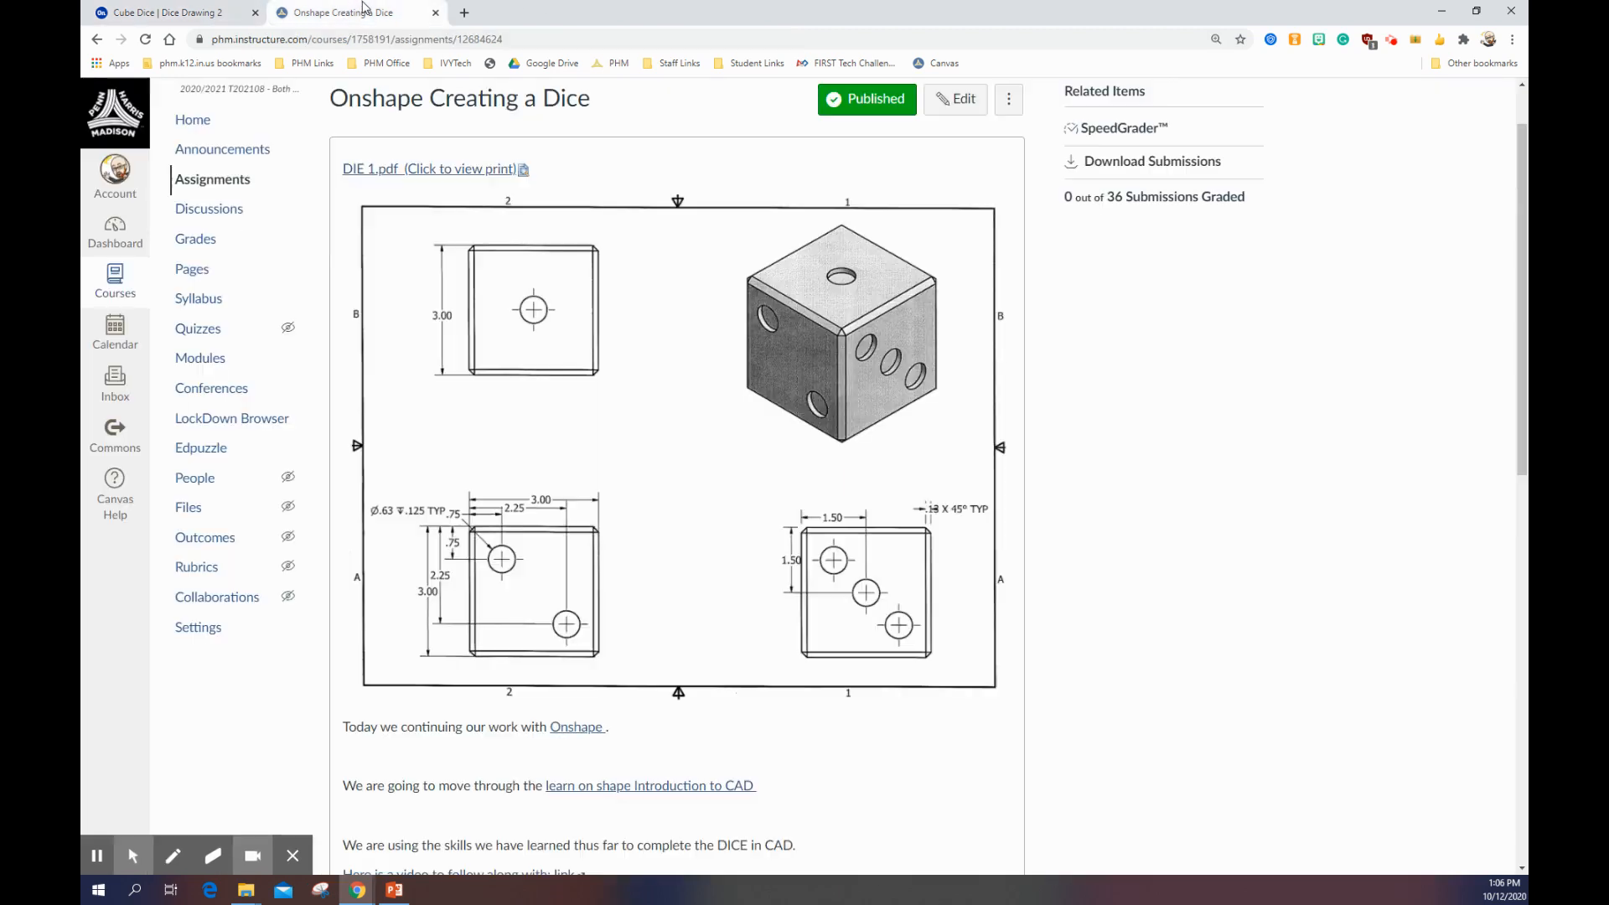
scroll(407, 550, "up", 1)
scroll(444, 624, "down", 2)
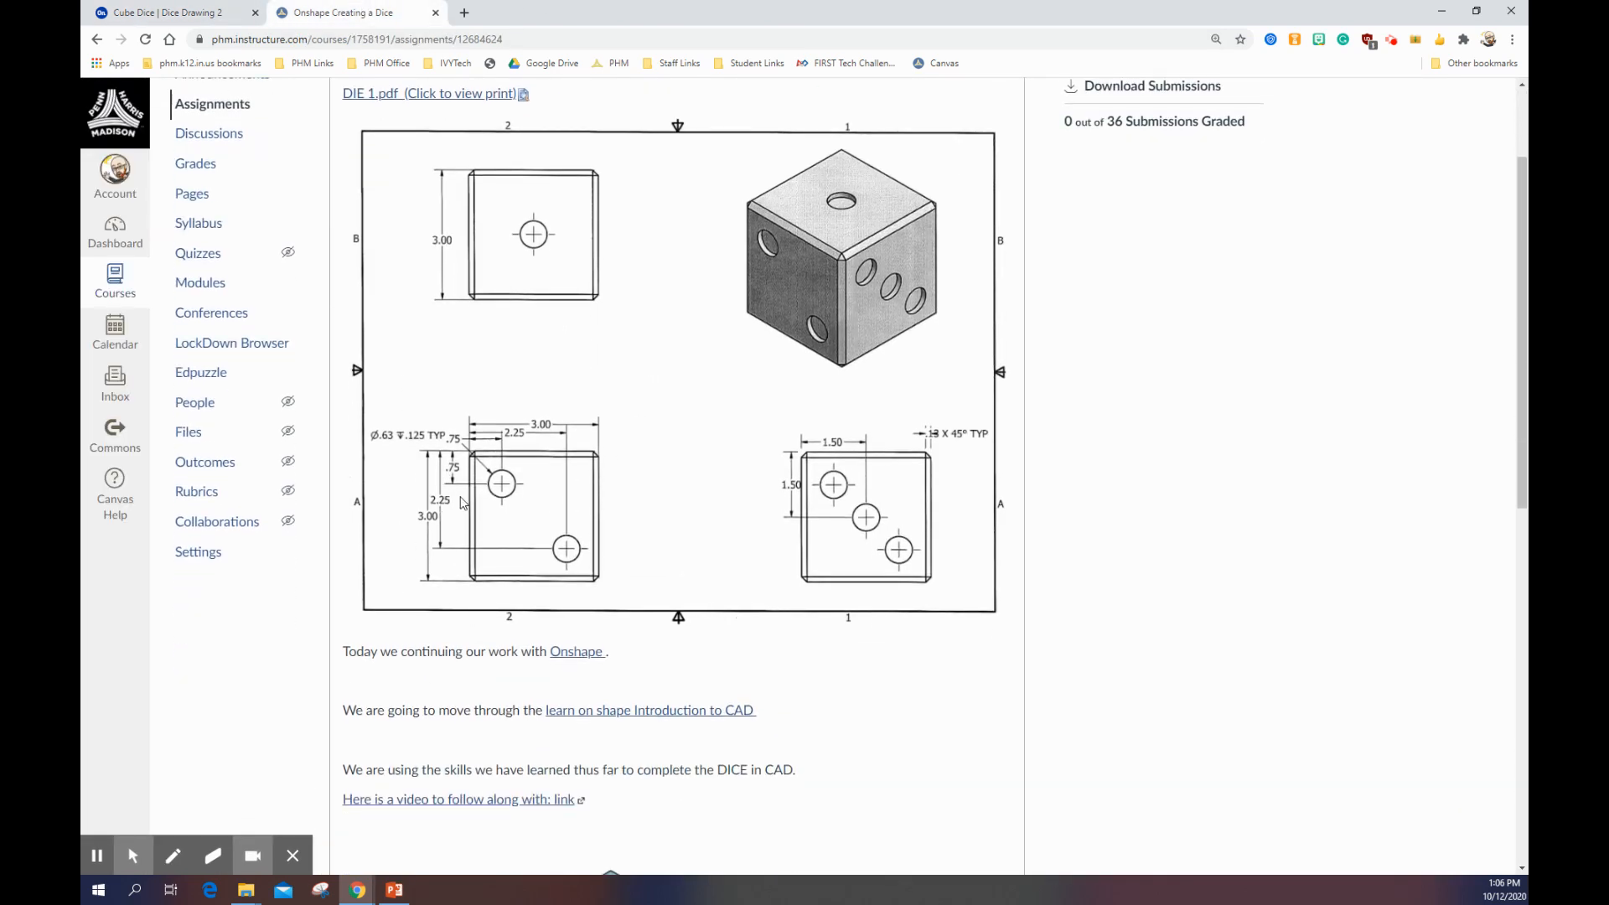
scroll(460, 503, "up", 3, "ctrl")
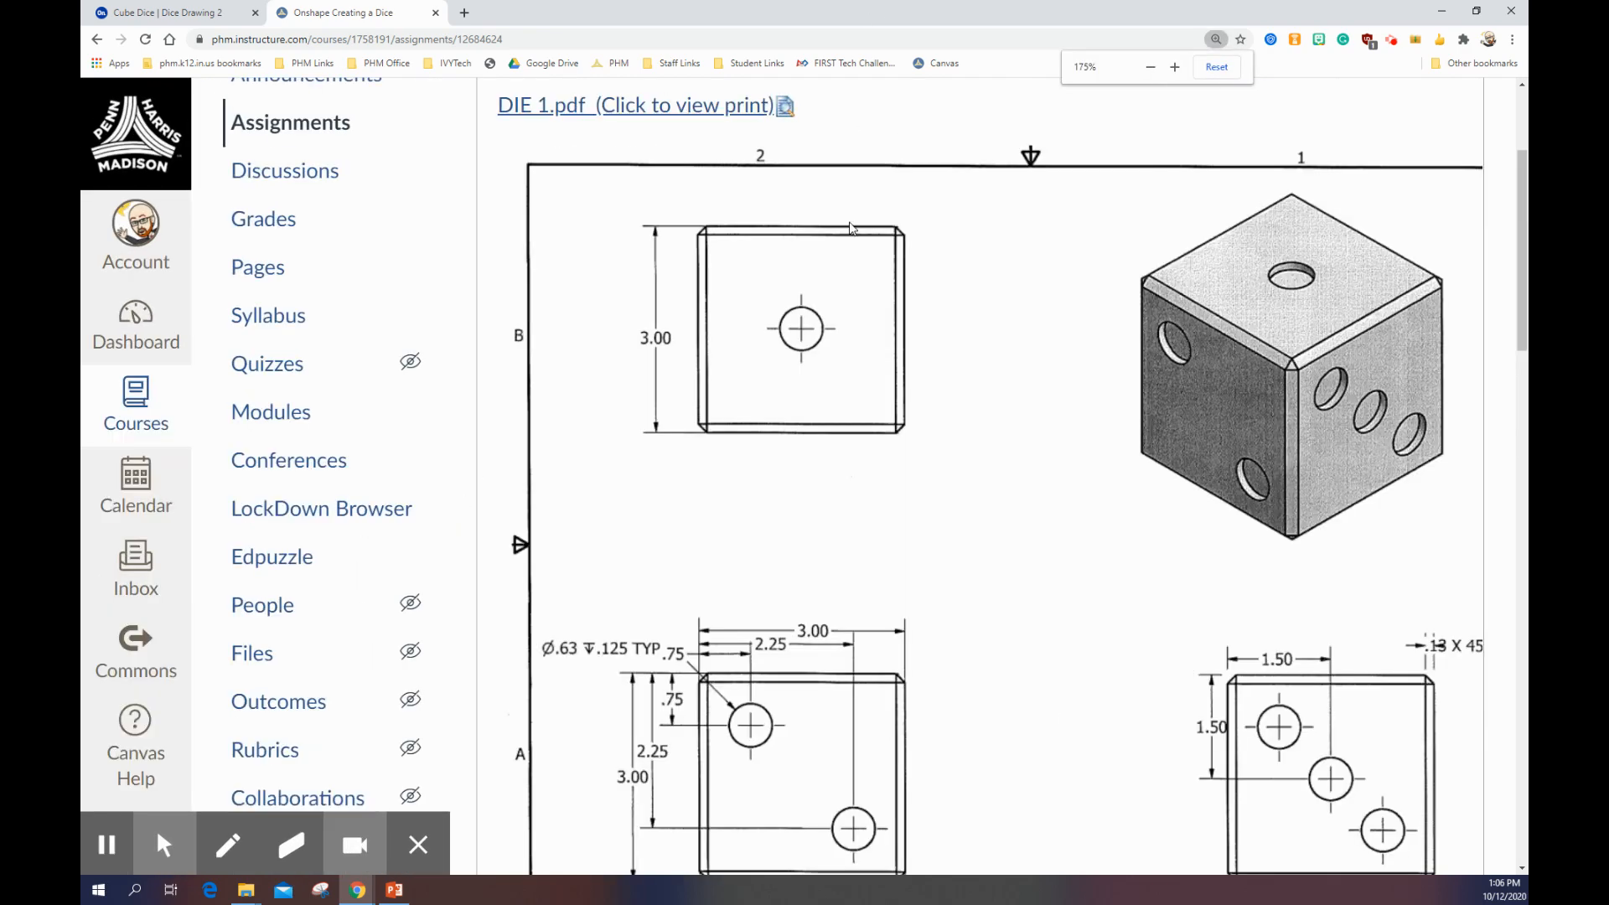
scroll(589, 695, "down", 1)
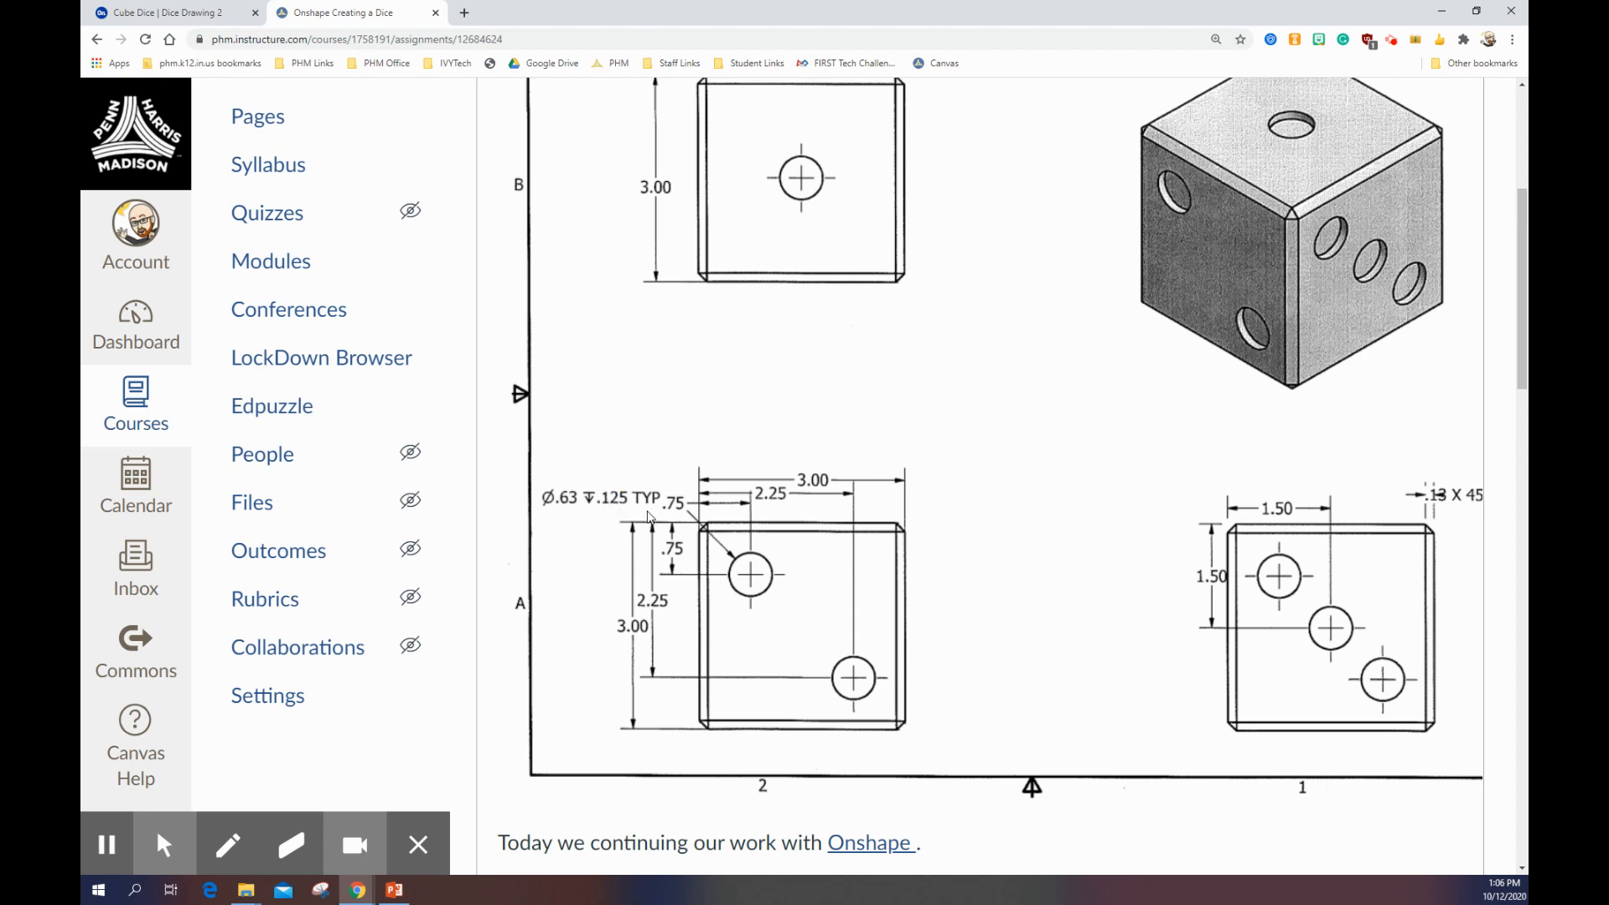
left_click(178, 17)
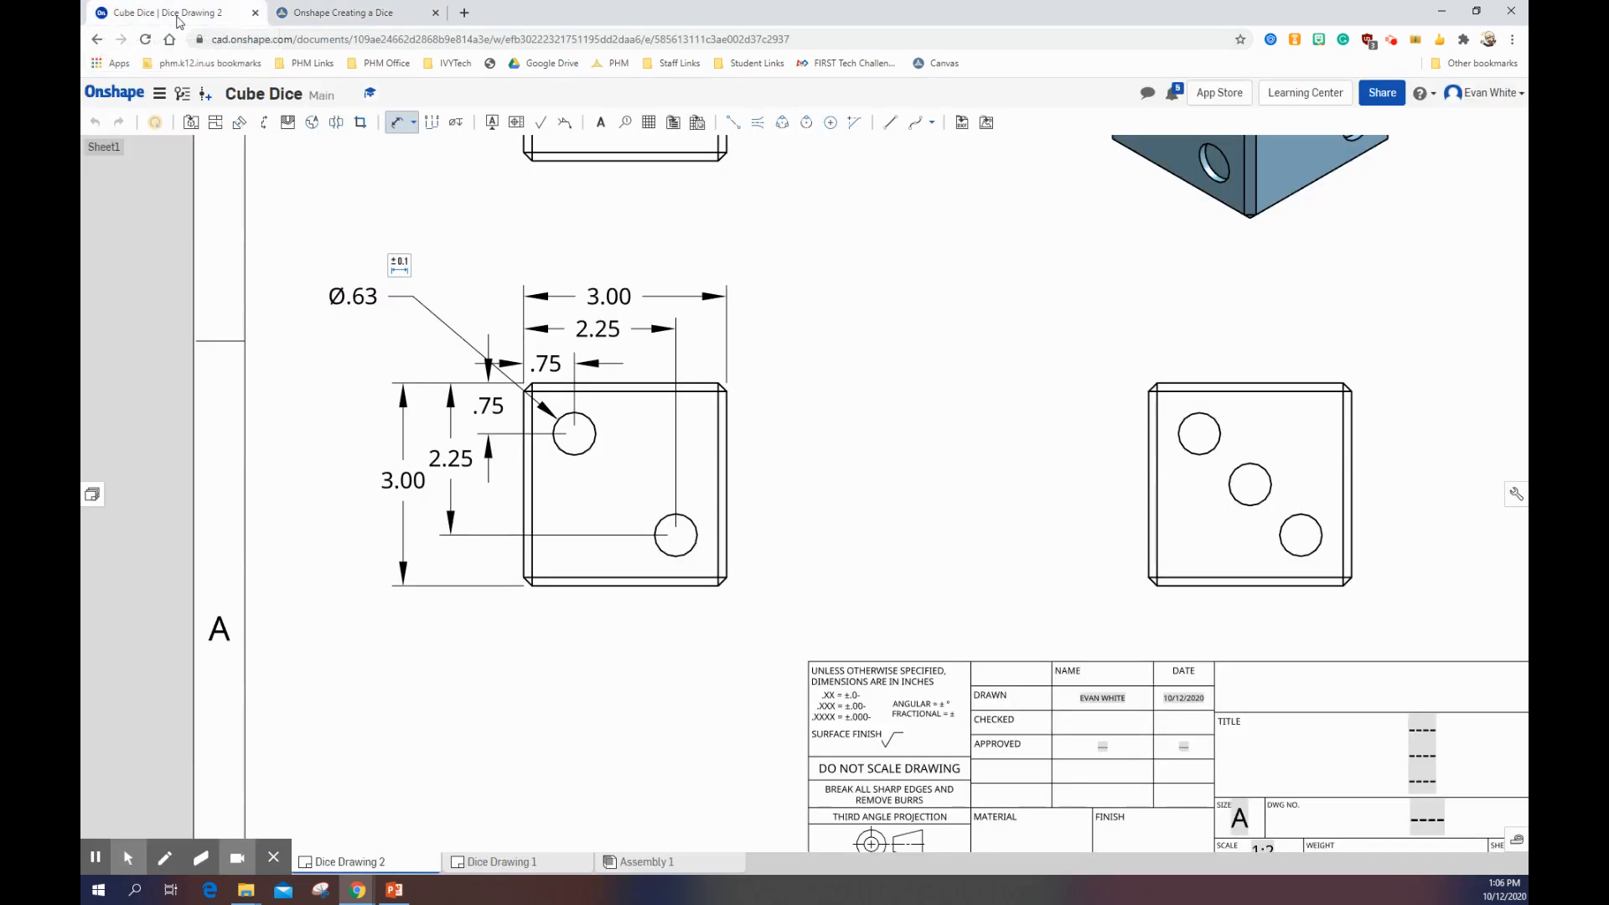
Step: Append the depth symbol and .125 to the upper-left hole's diameter dimension, and add TYP on the line below
left_click(397, 131)
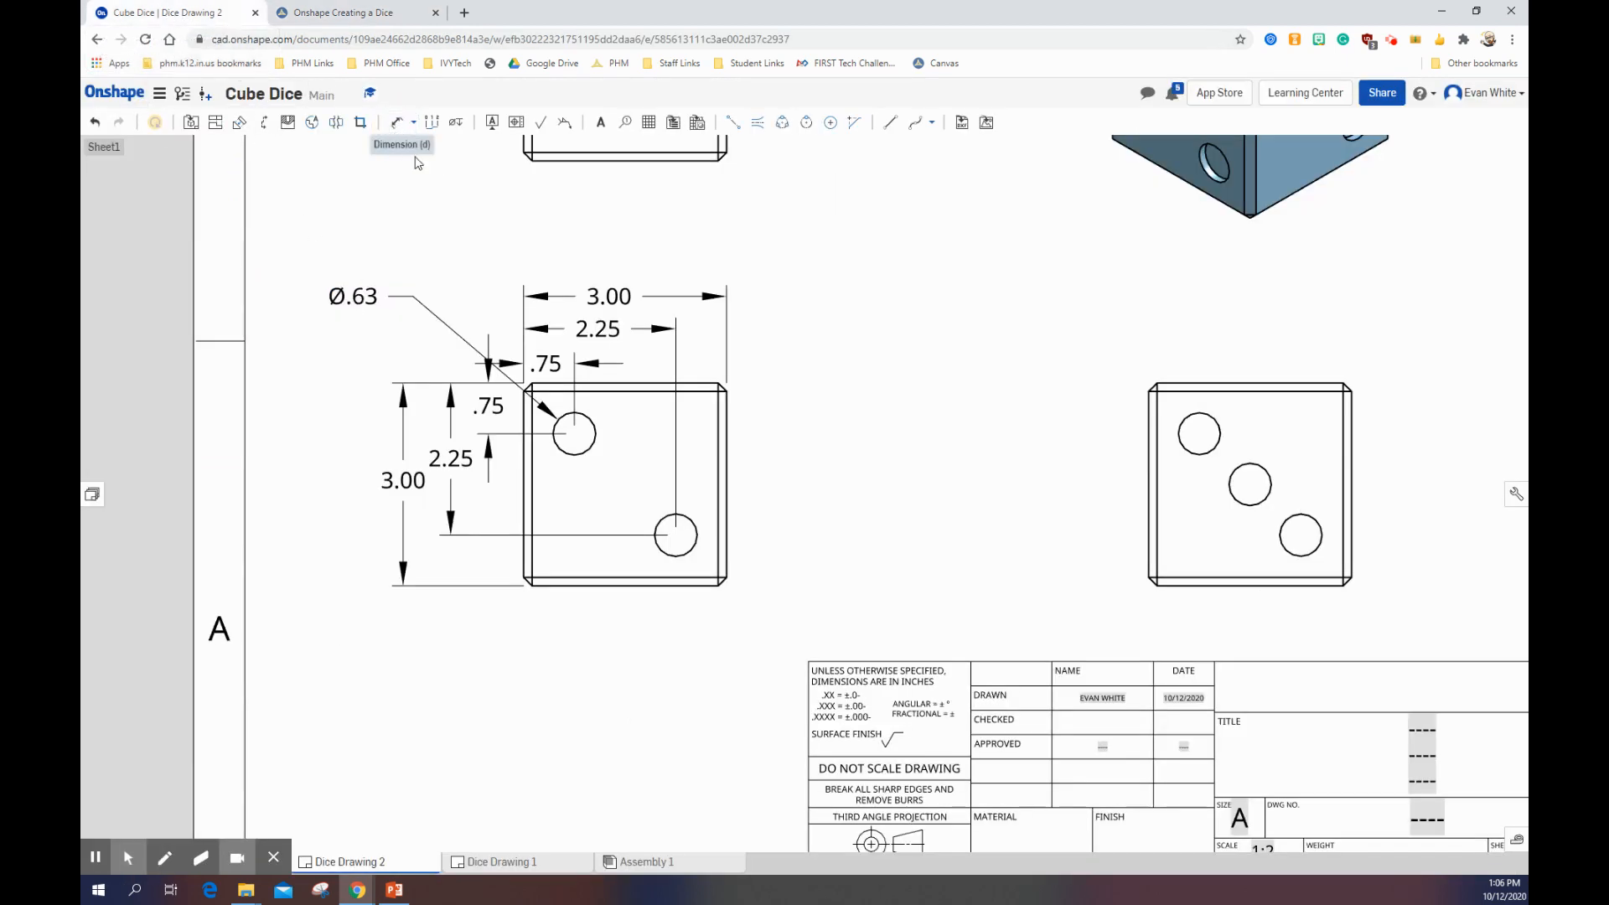
double_click(357, 294)
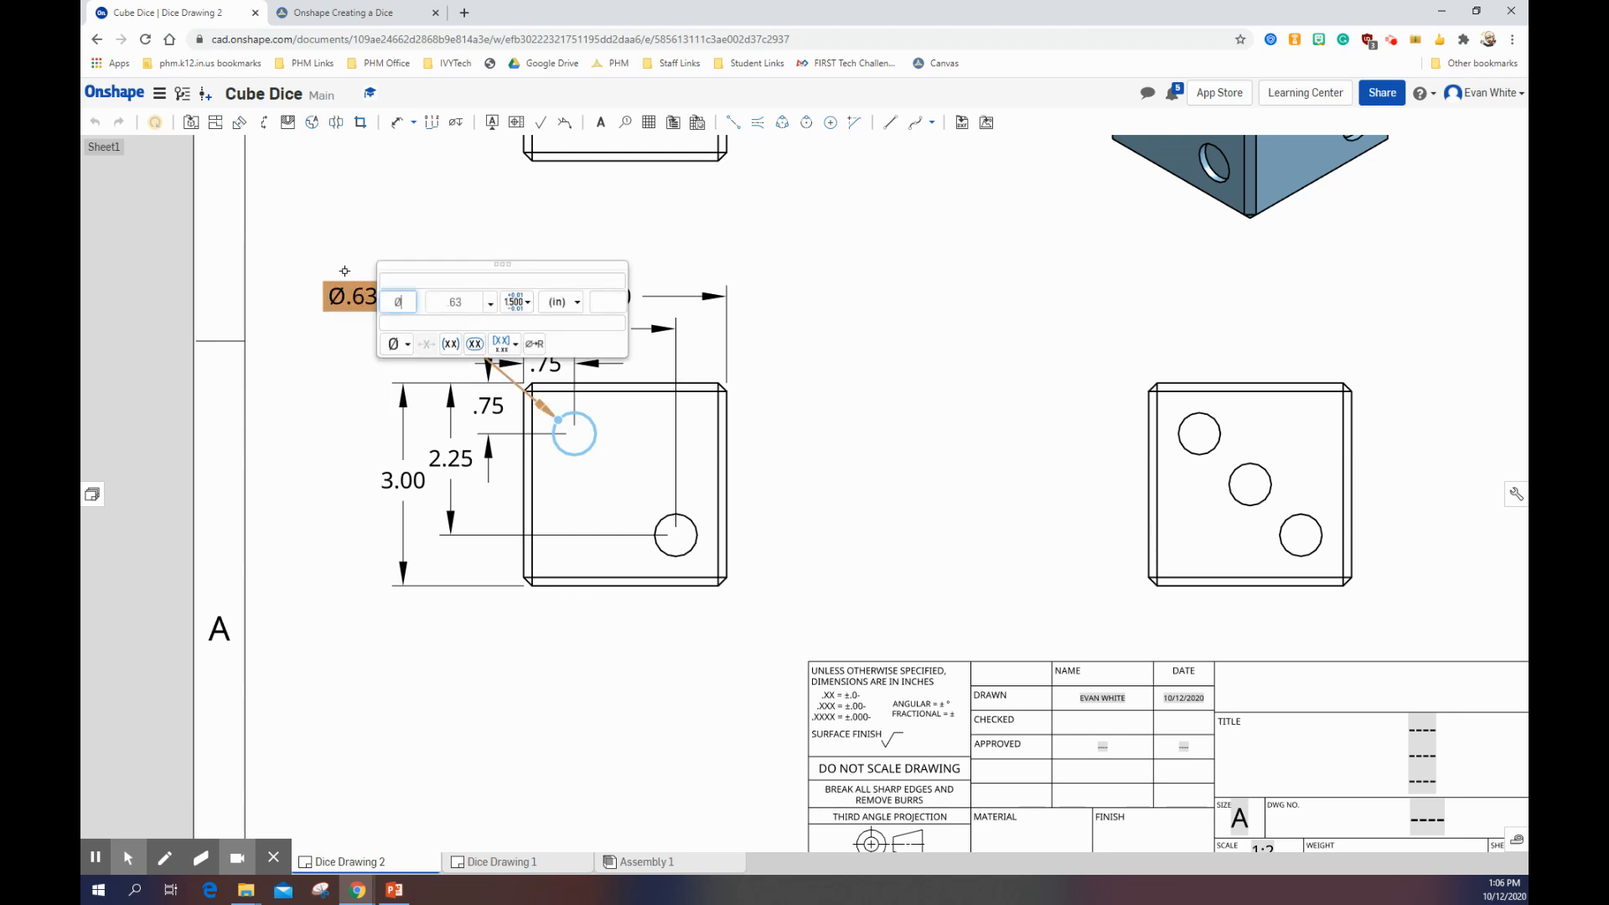
left_click(603, 299)
left_click(408, 346)
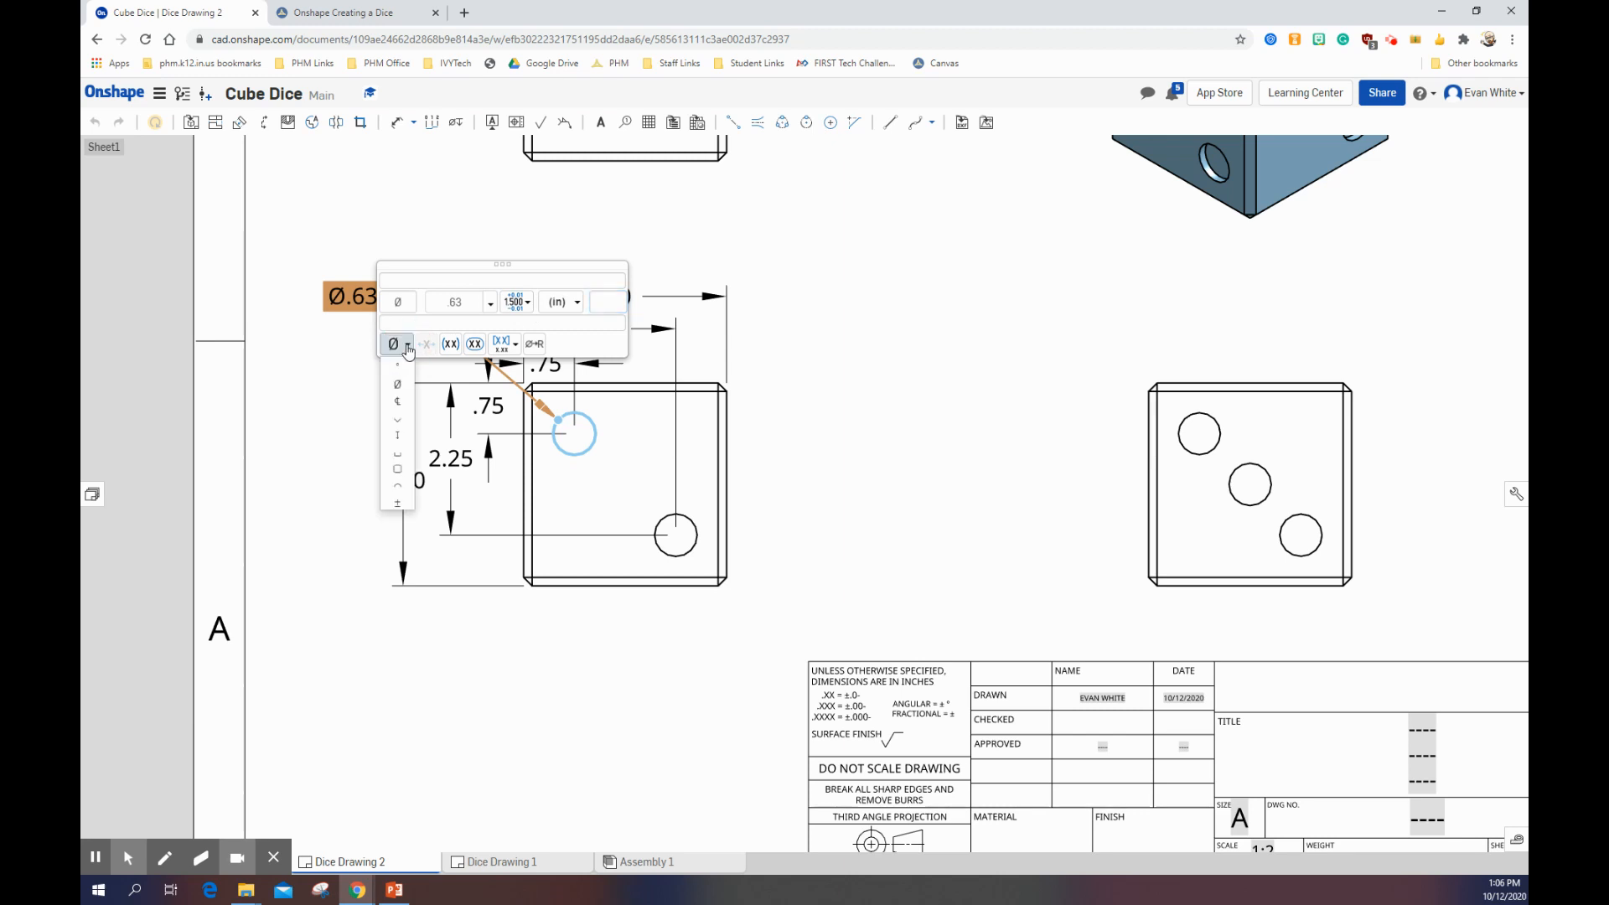
left_click(401, 434)
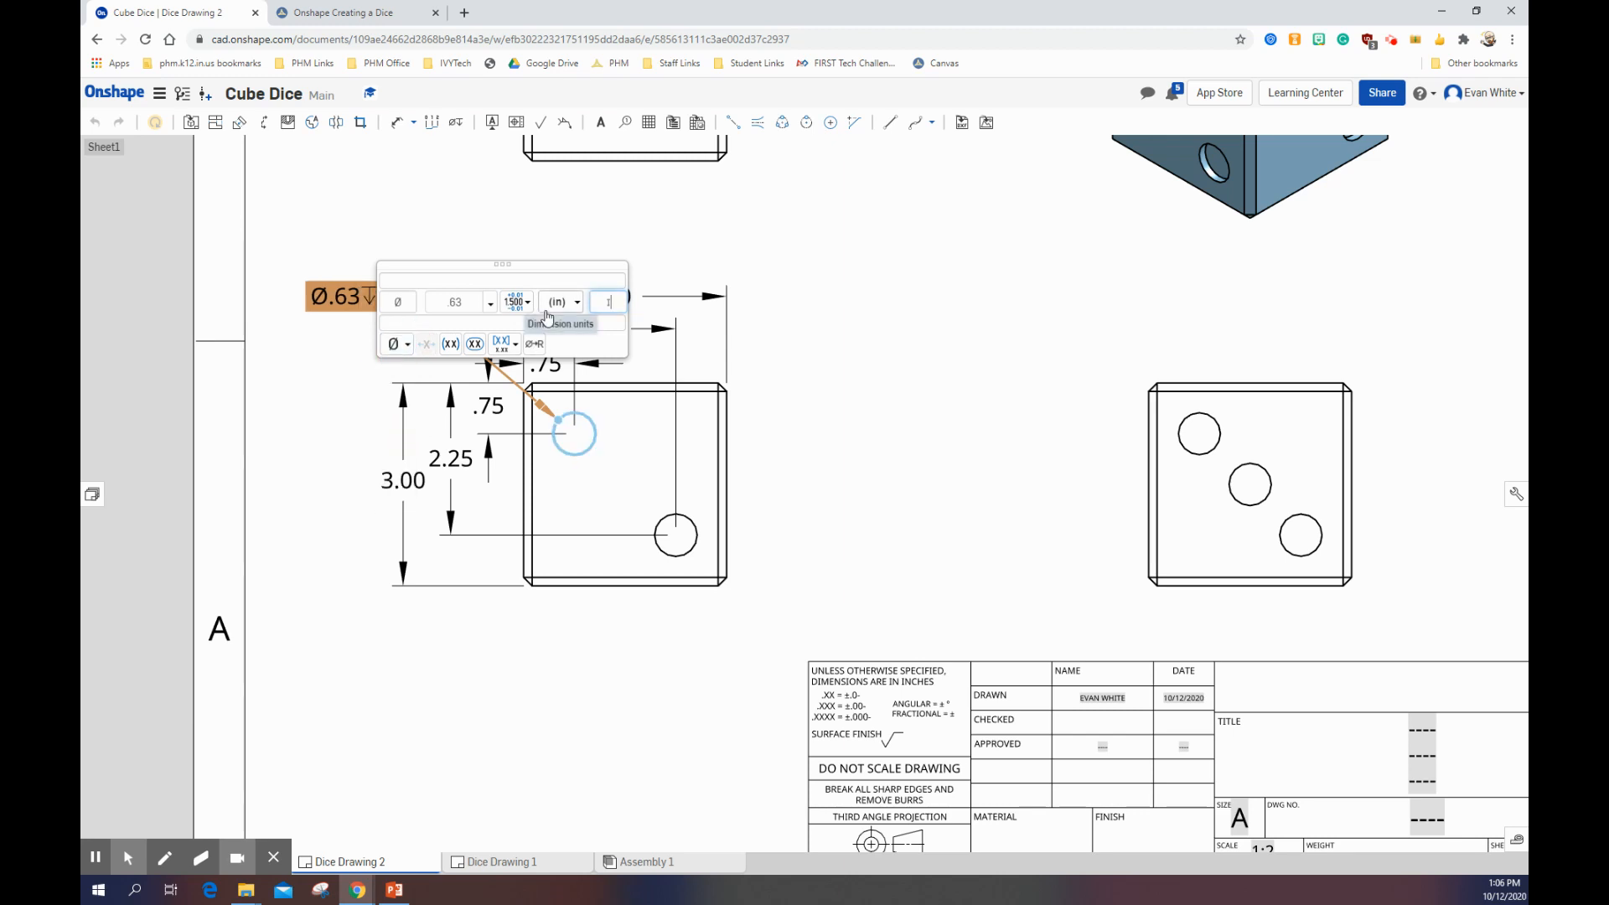
type(".125")
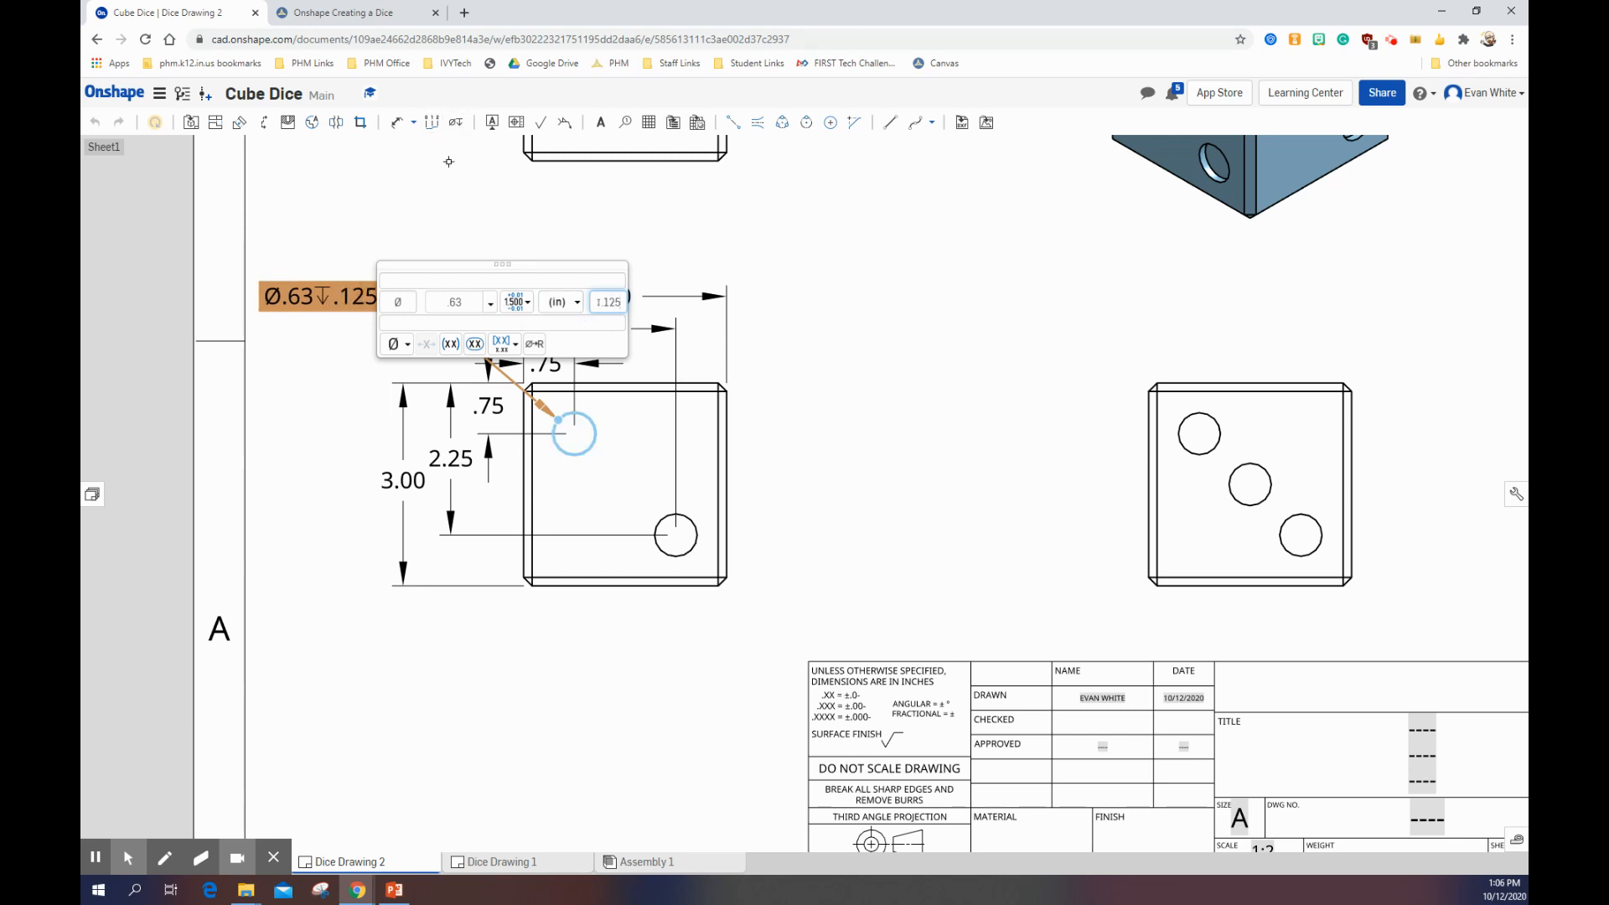
left_click(516, 322)
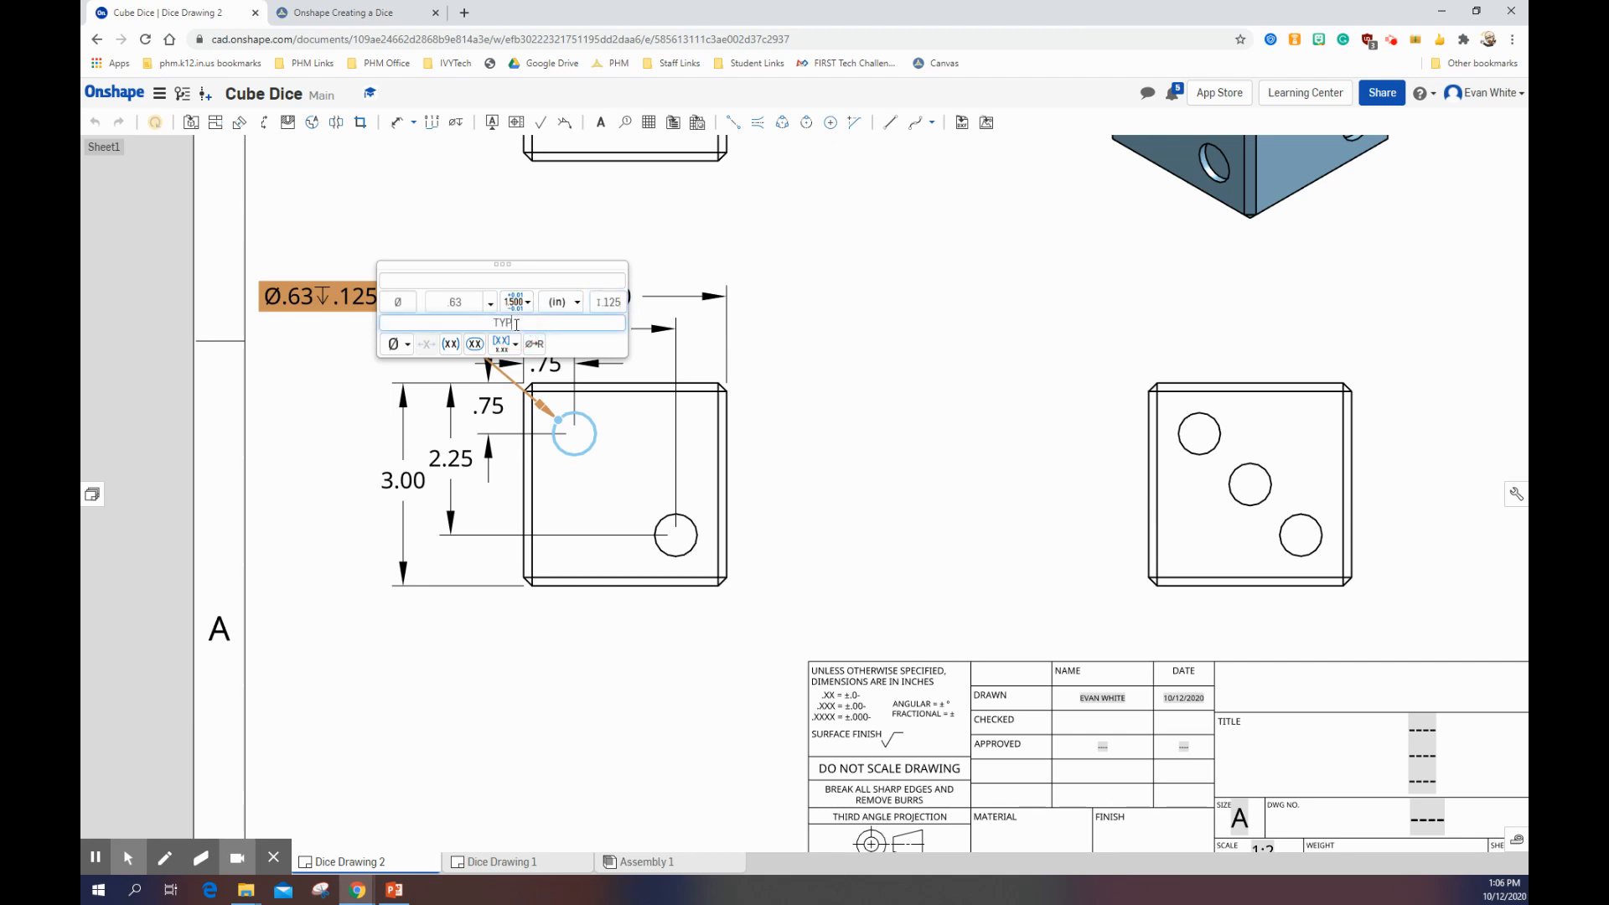
key("Return")
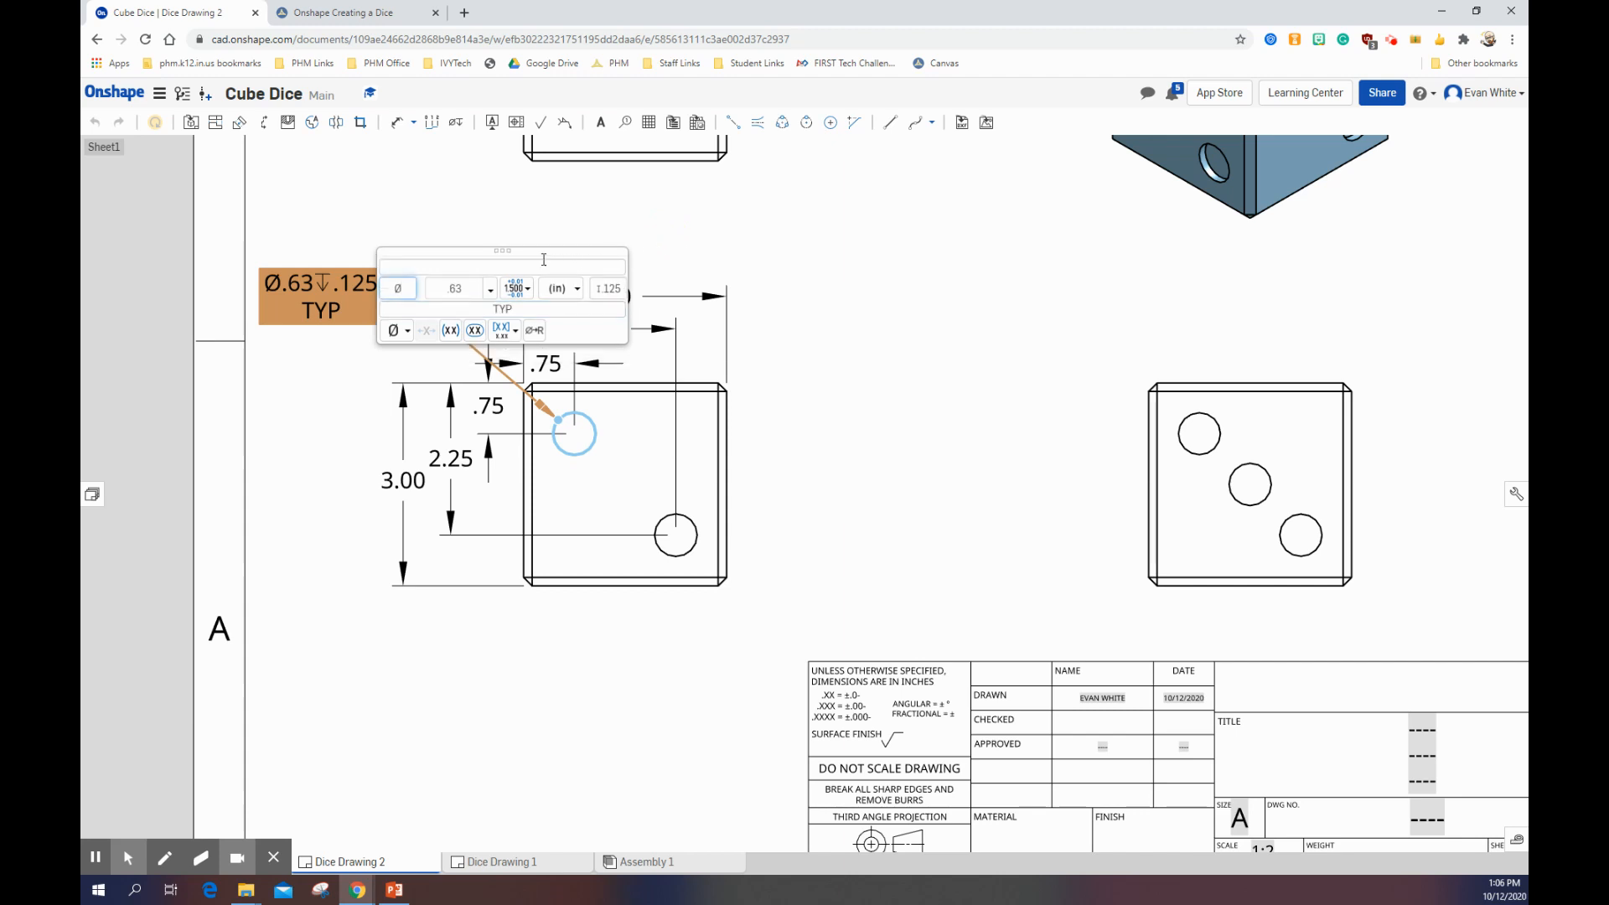
Step: Finish editing the front view's hole callout and compare it with the reference print on the Canvas assignment page
left_click_drag(532, 252, 958, 286)
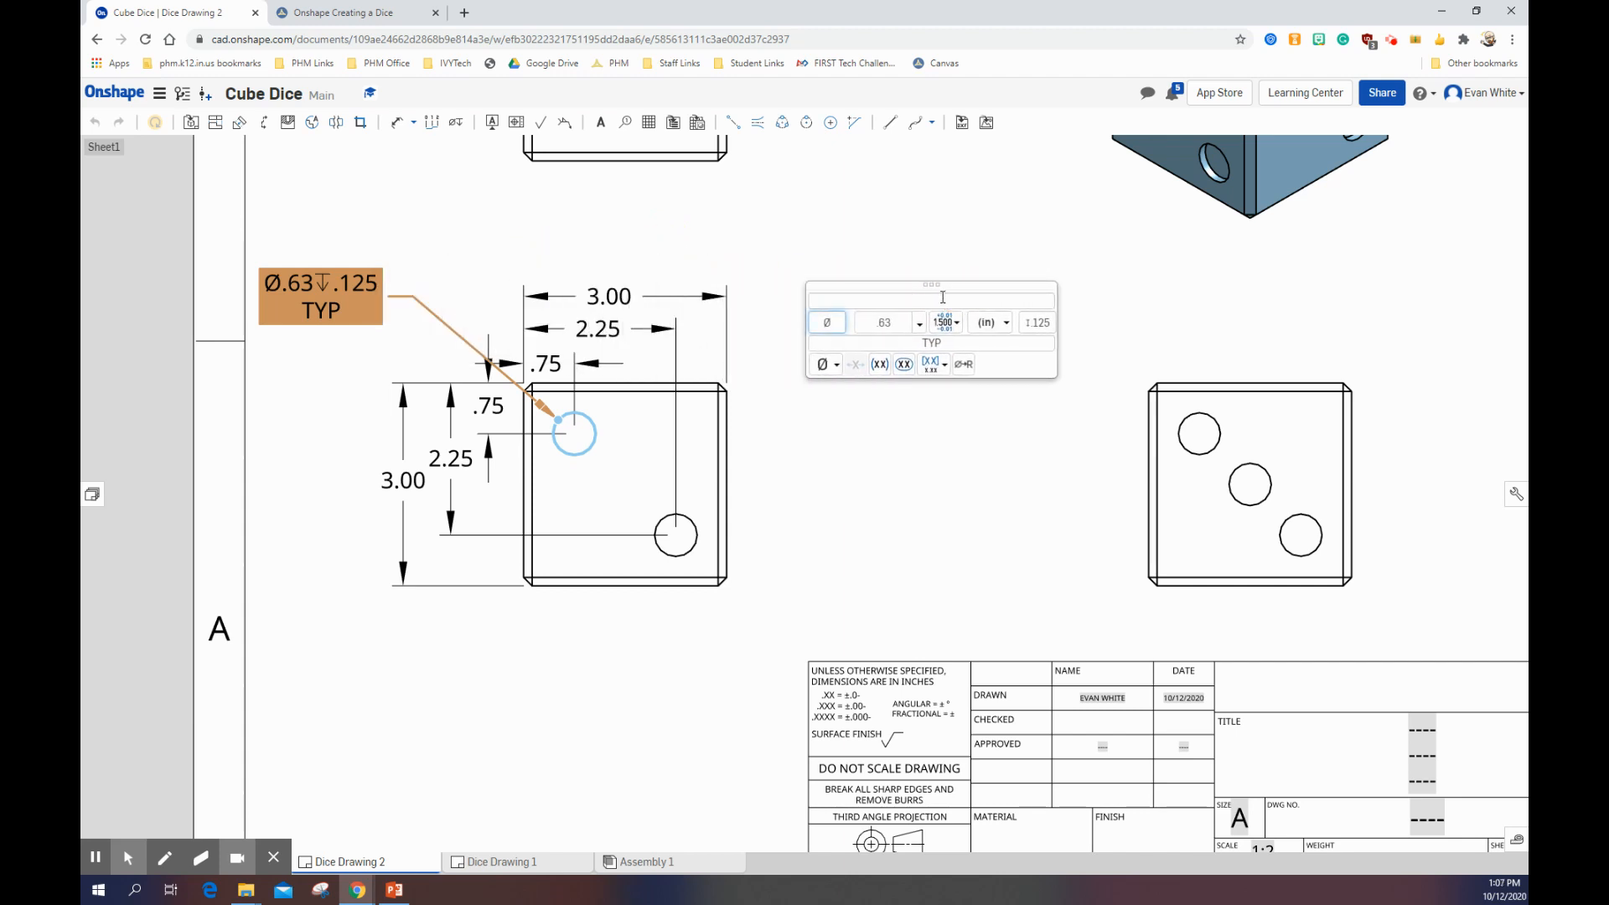
left_click(813, 252)
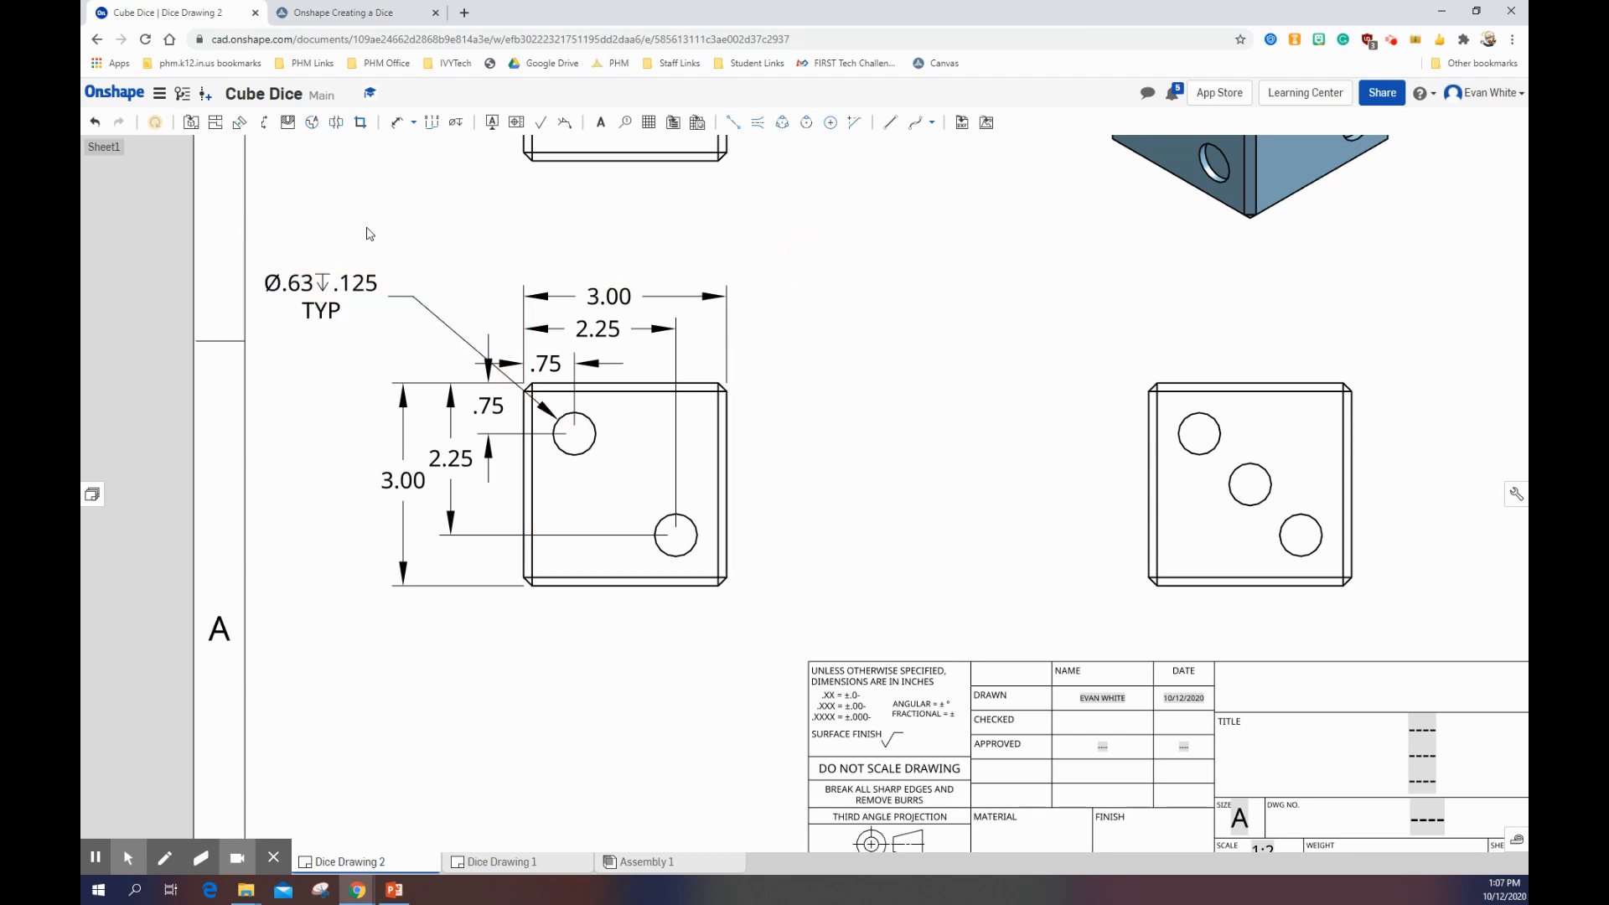
left_click(348, 13)
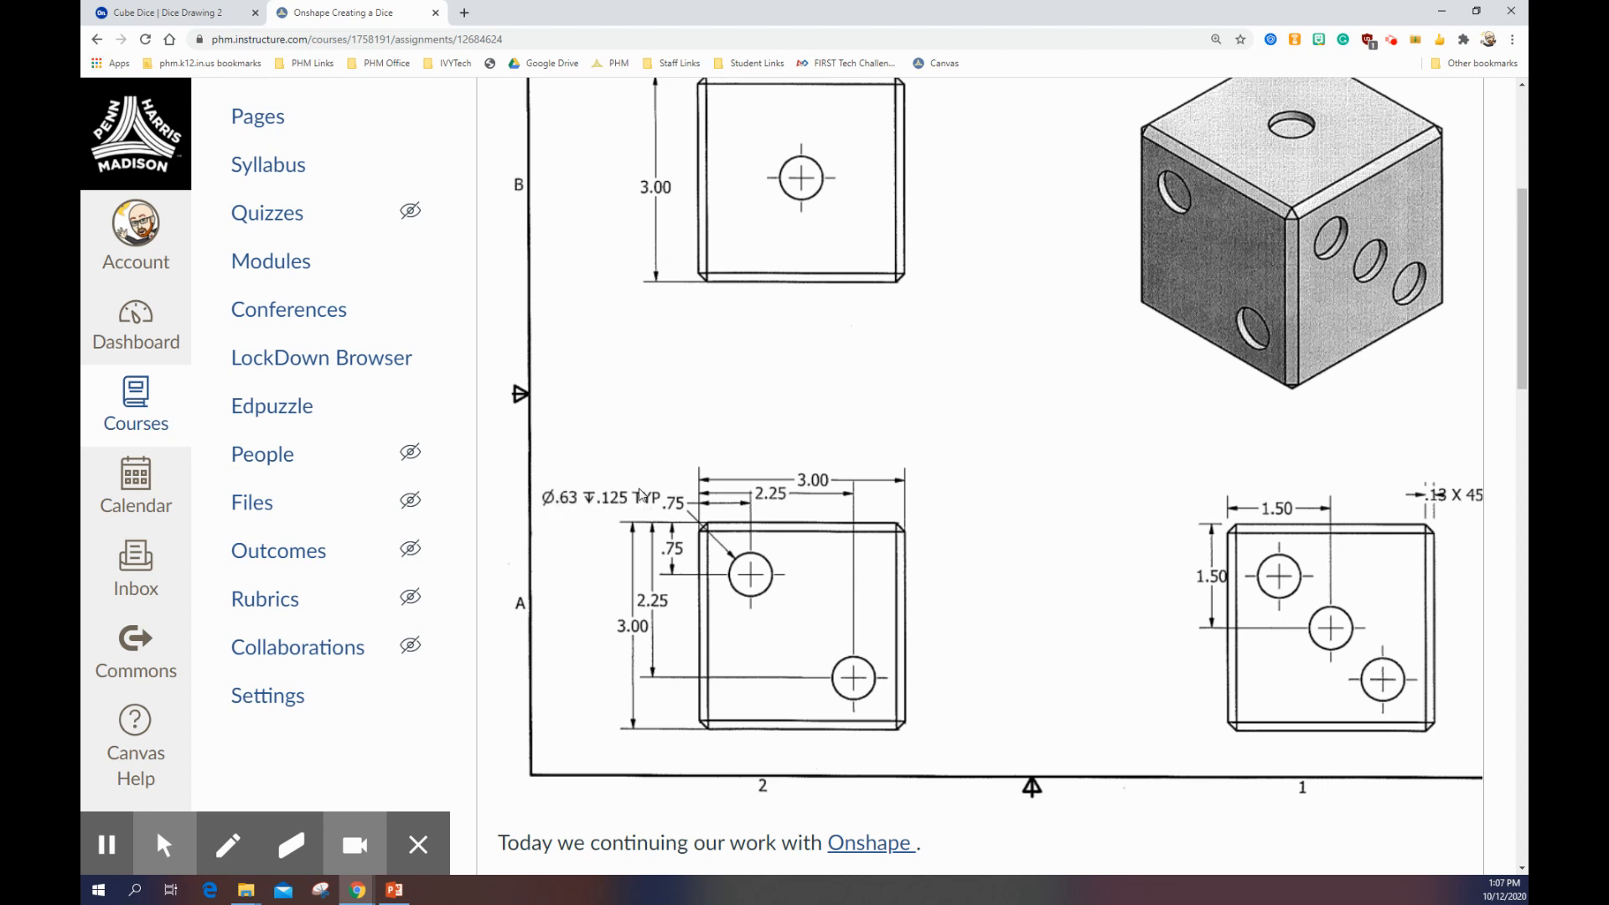
left_click(201, 12)
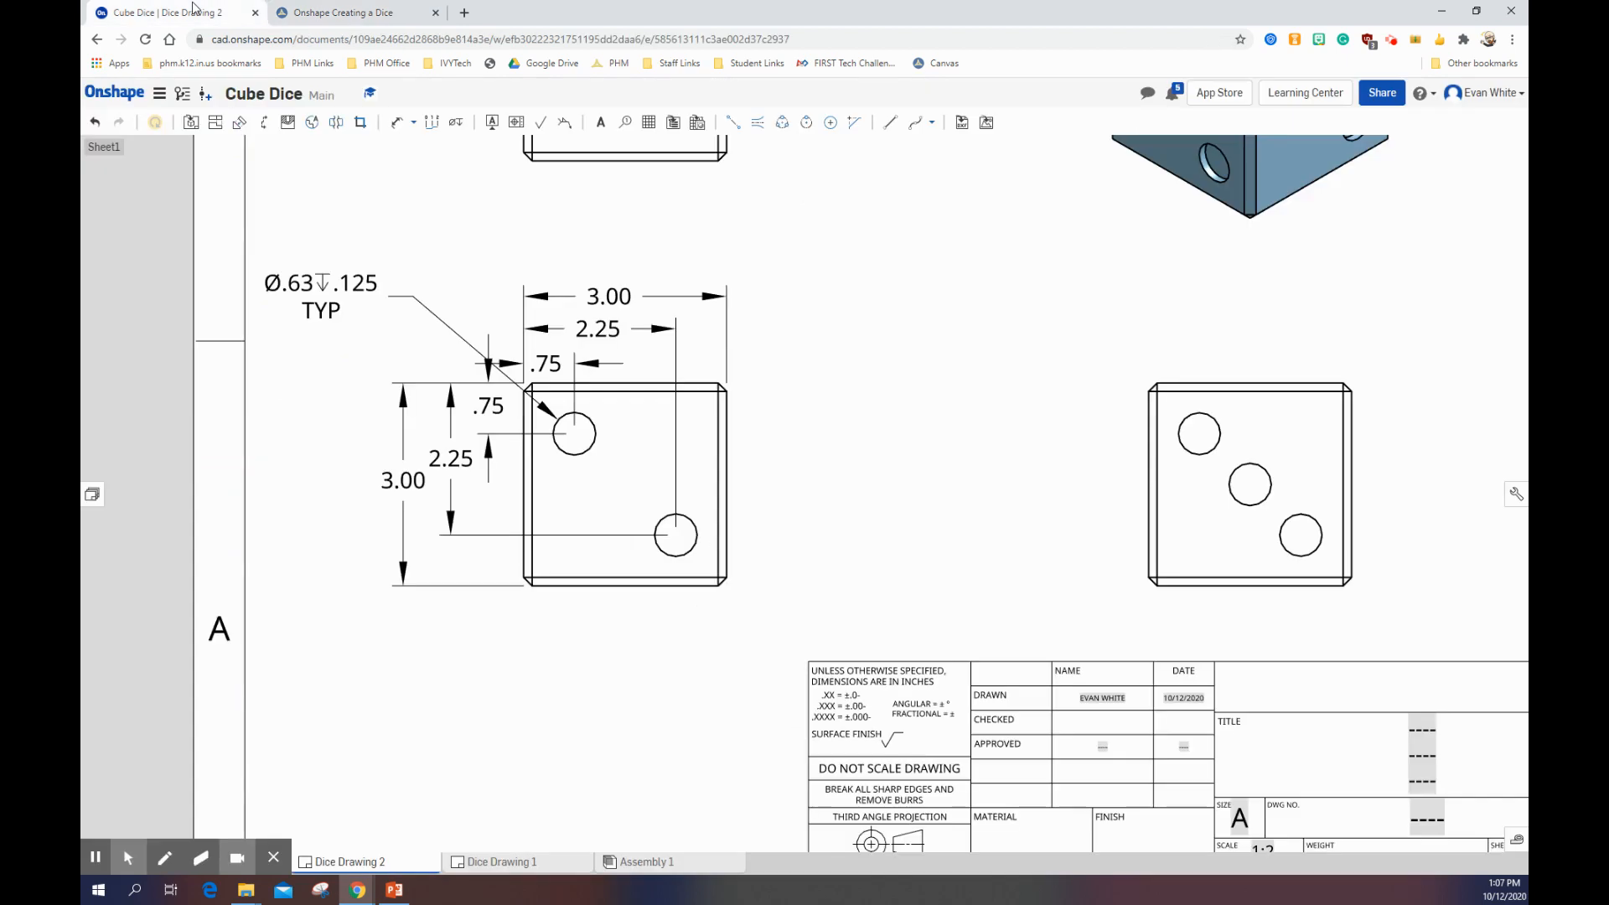
left_click(417, 313)
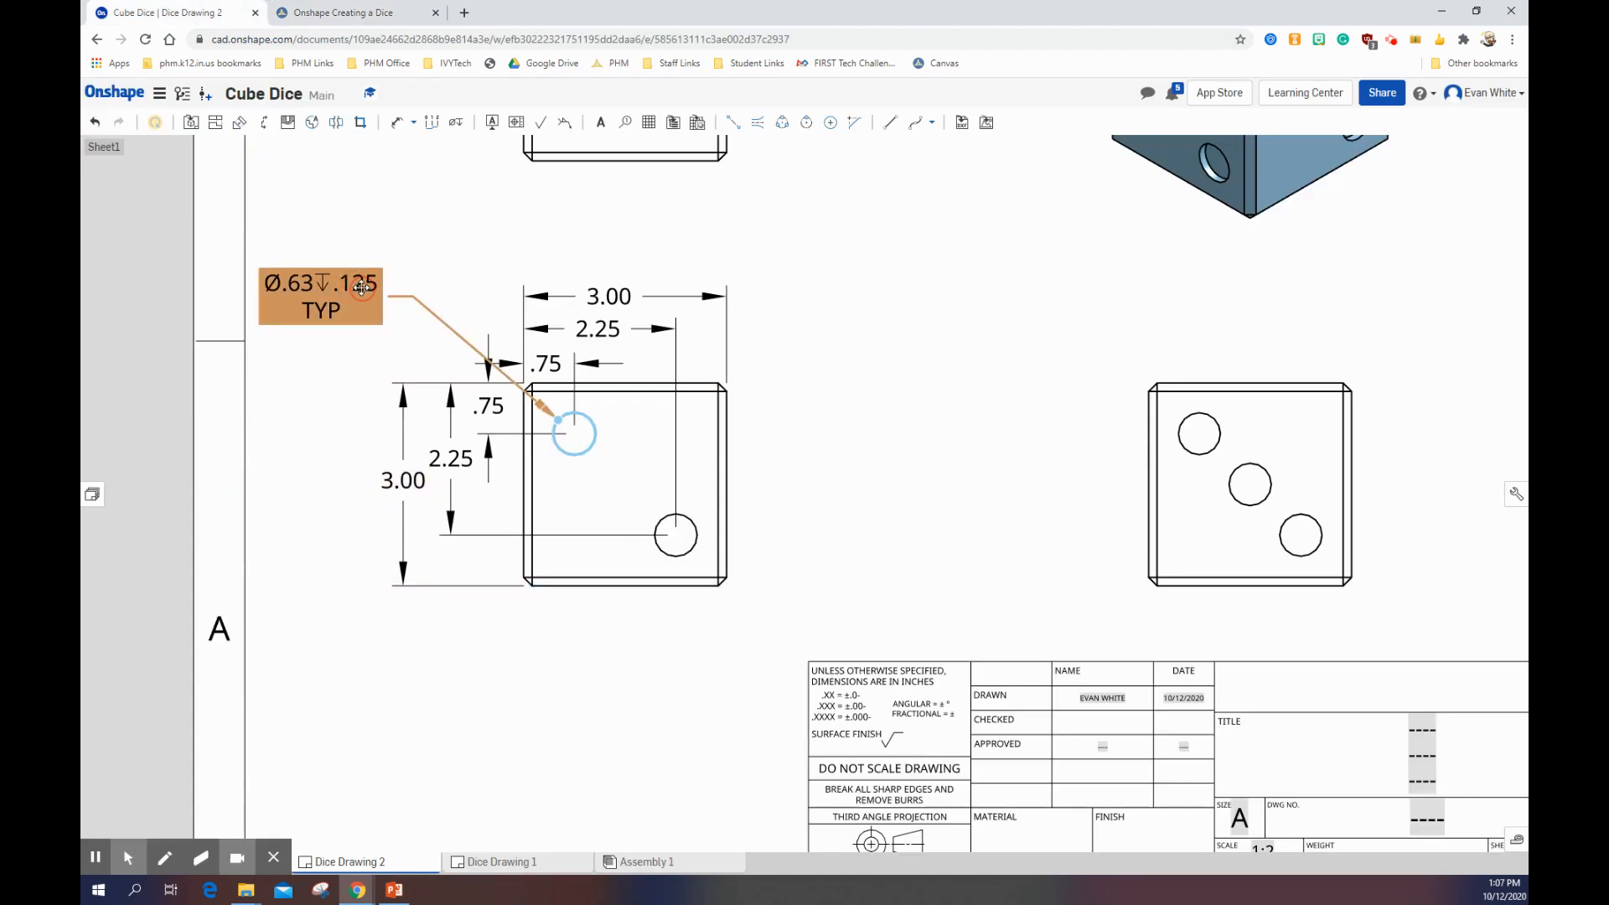
left_click(953, 371)
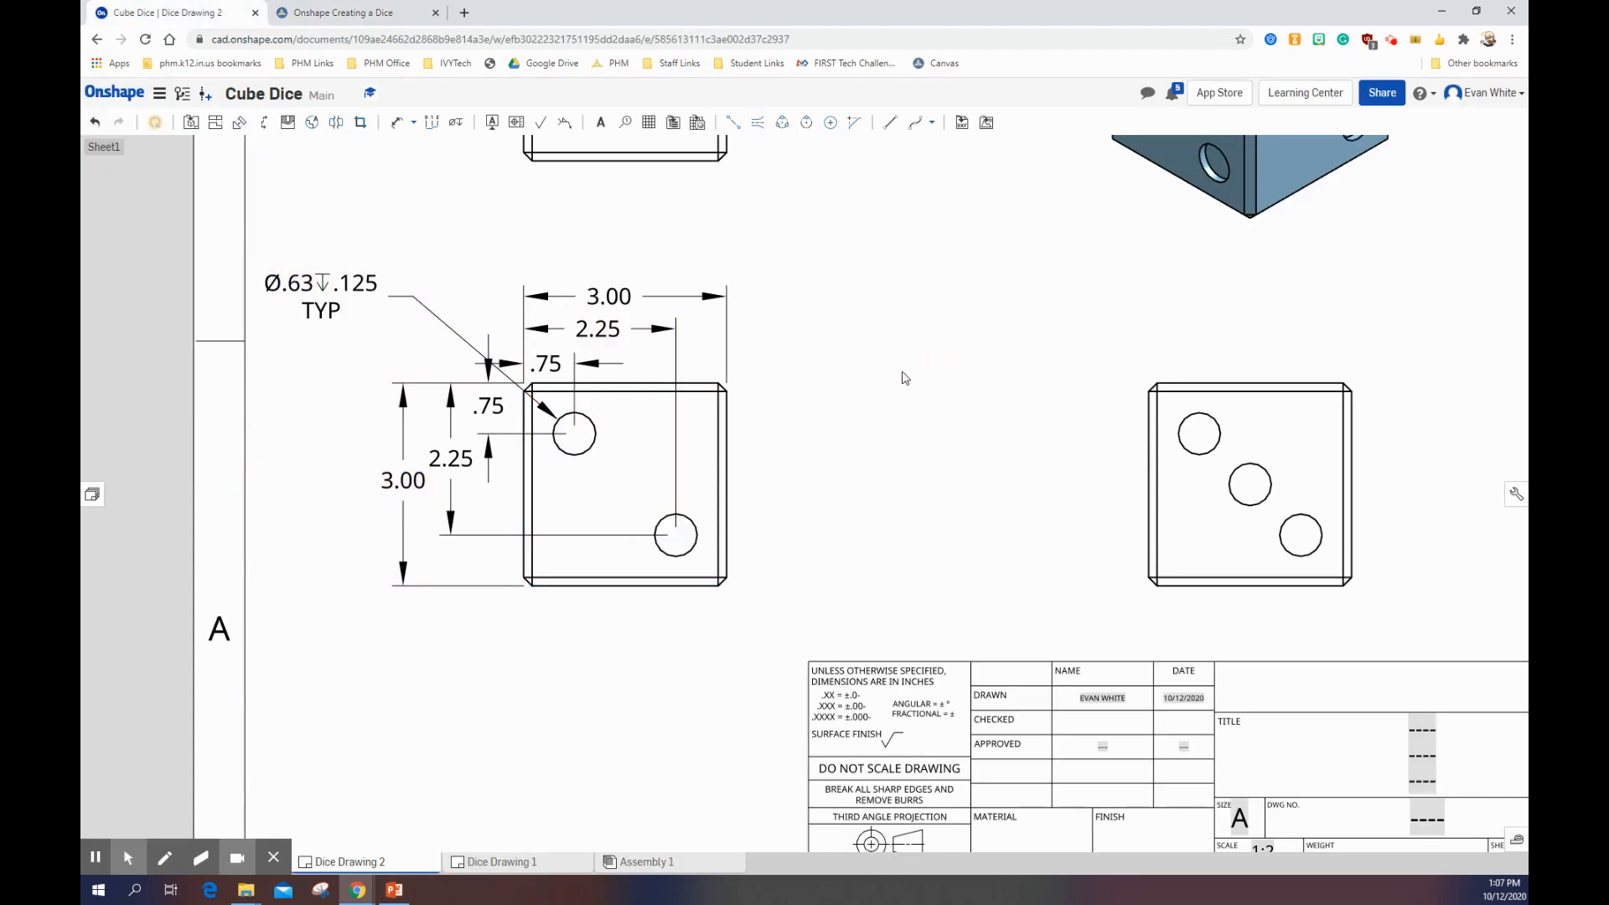
Step: Check the hole centers on the Canvas reference print and add a centermark to the front view's upper-left hole
scroll(807, 461, "down", 3)
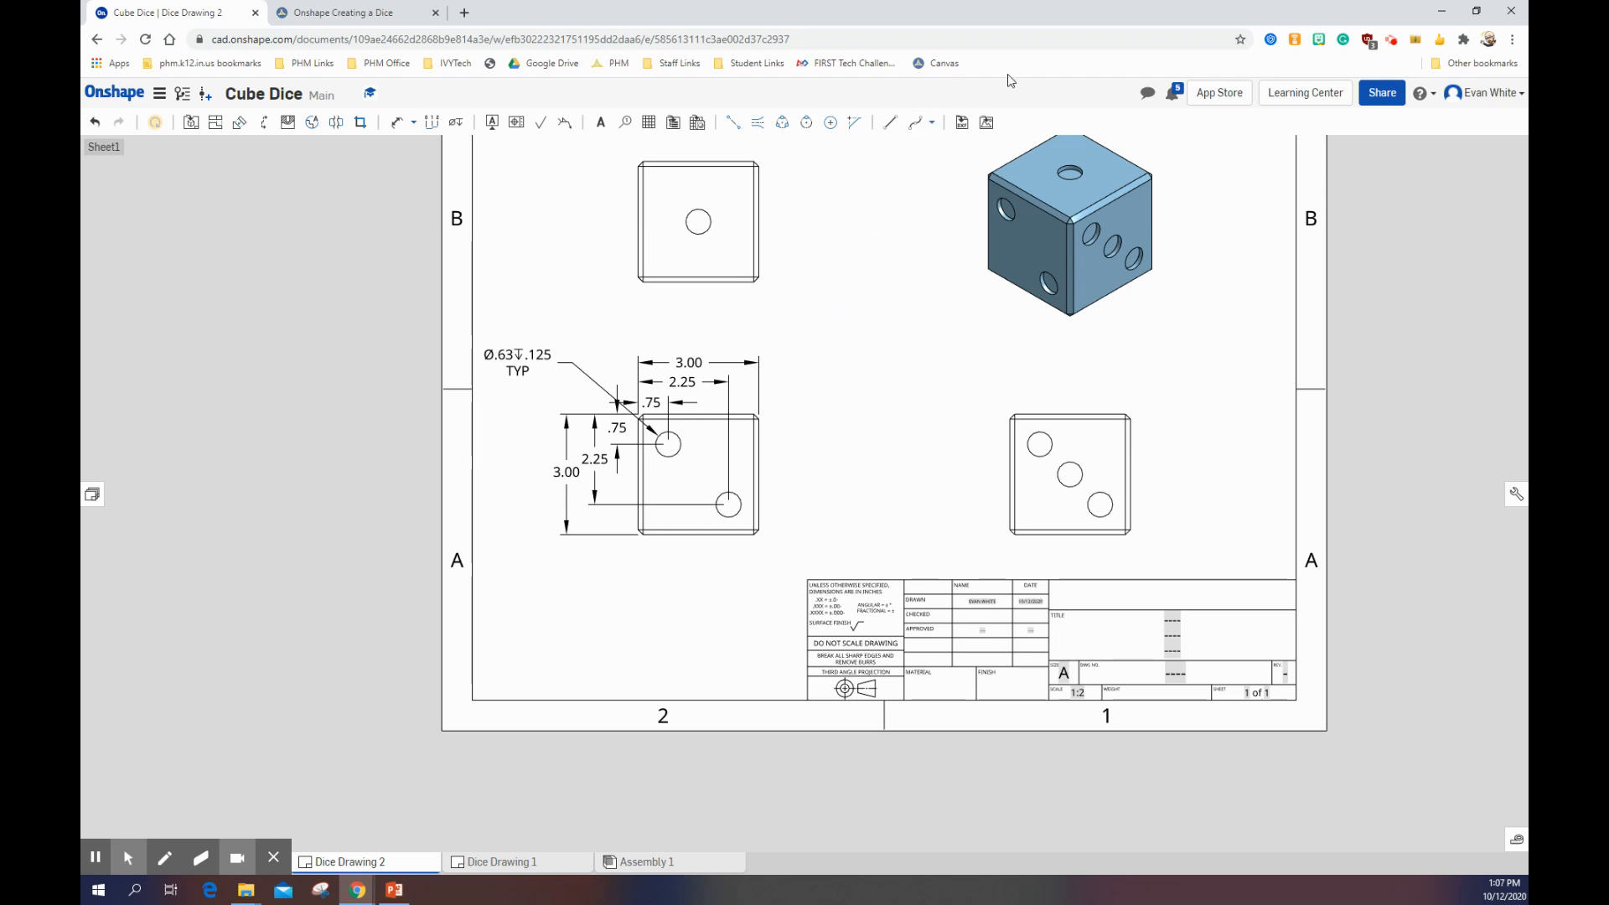
scroll(743, 574, "up", 2)
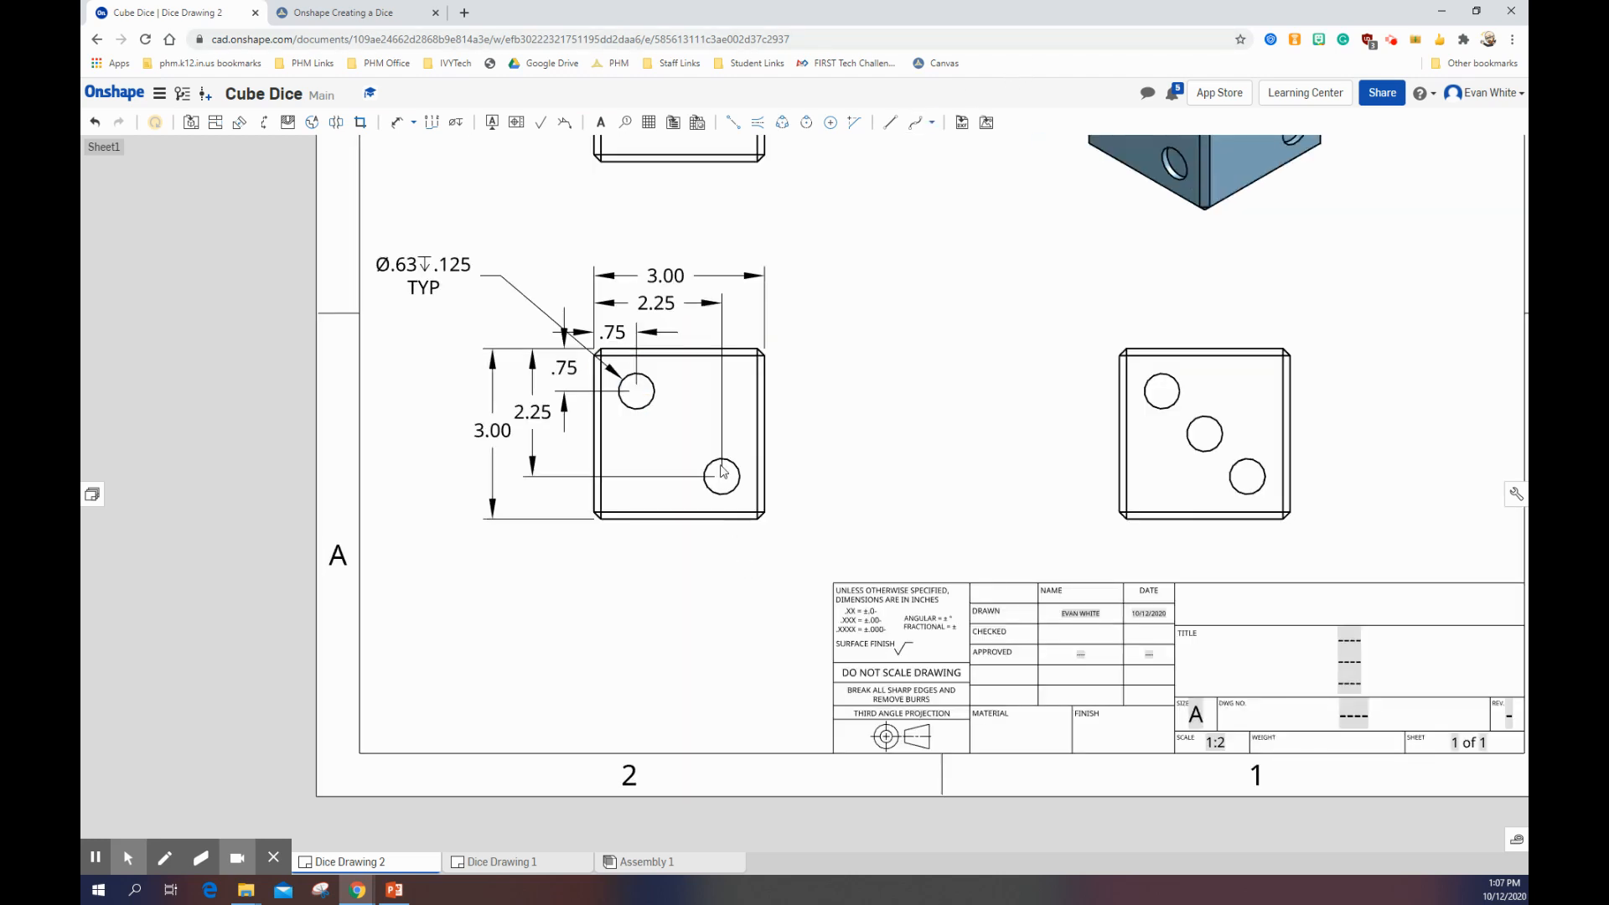
key("ctrl+Tab")
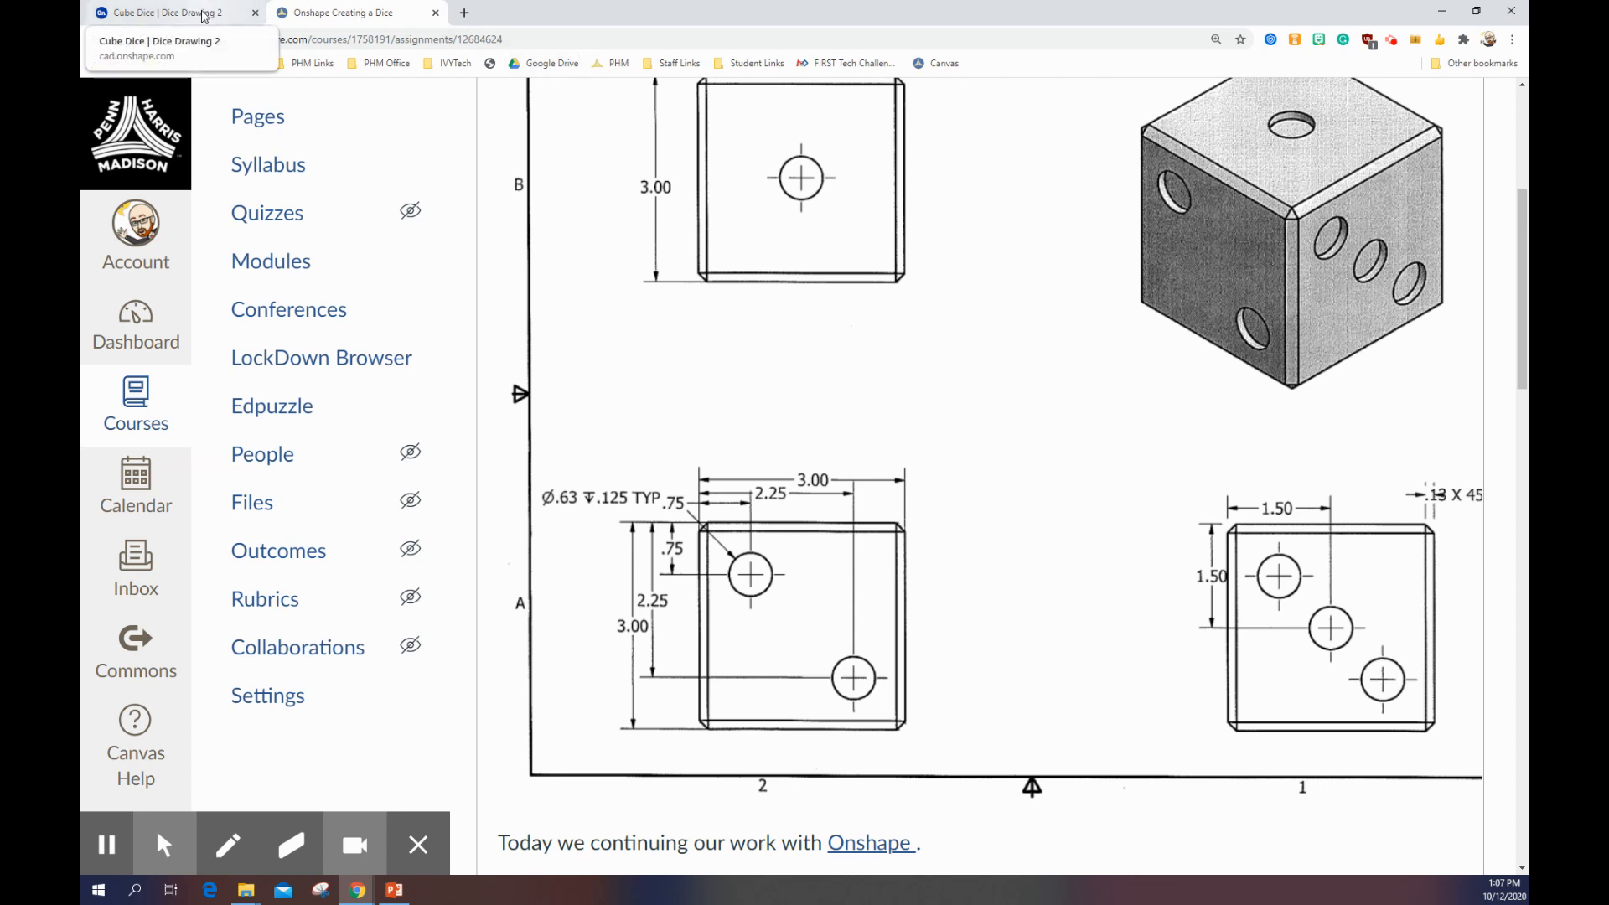
left_click(208, 15)
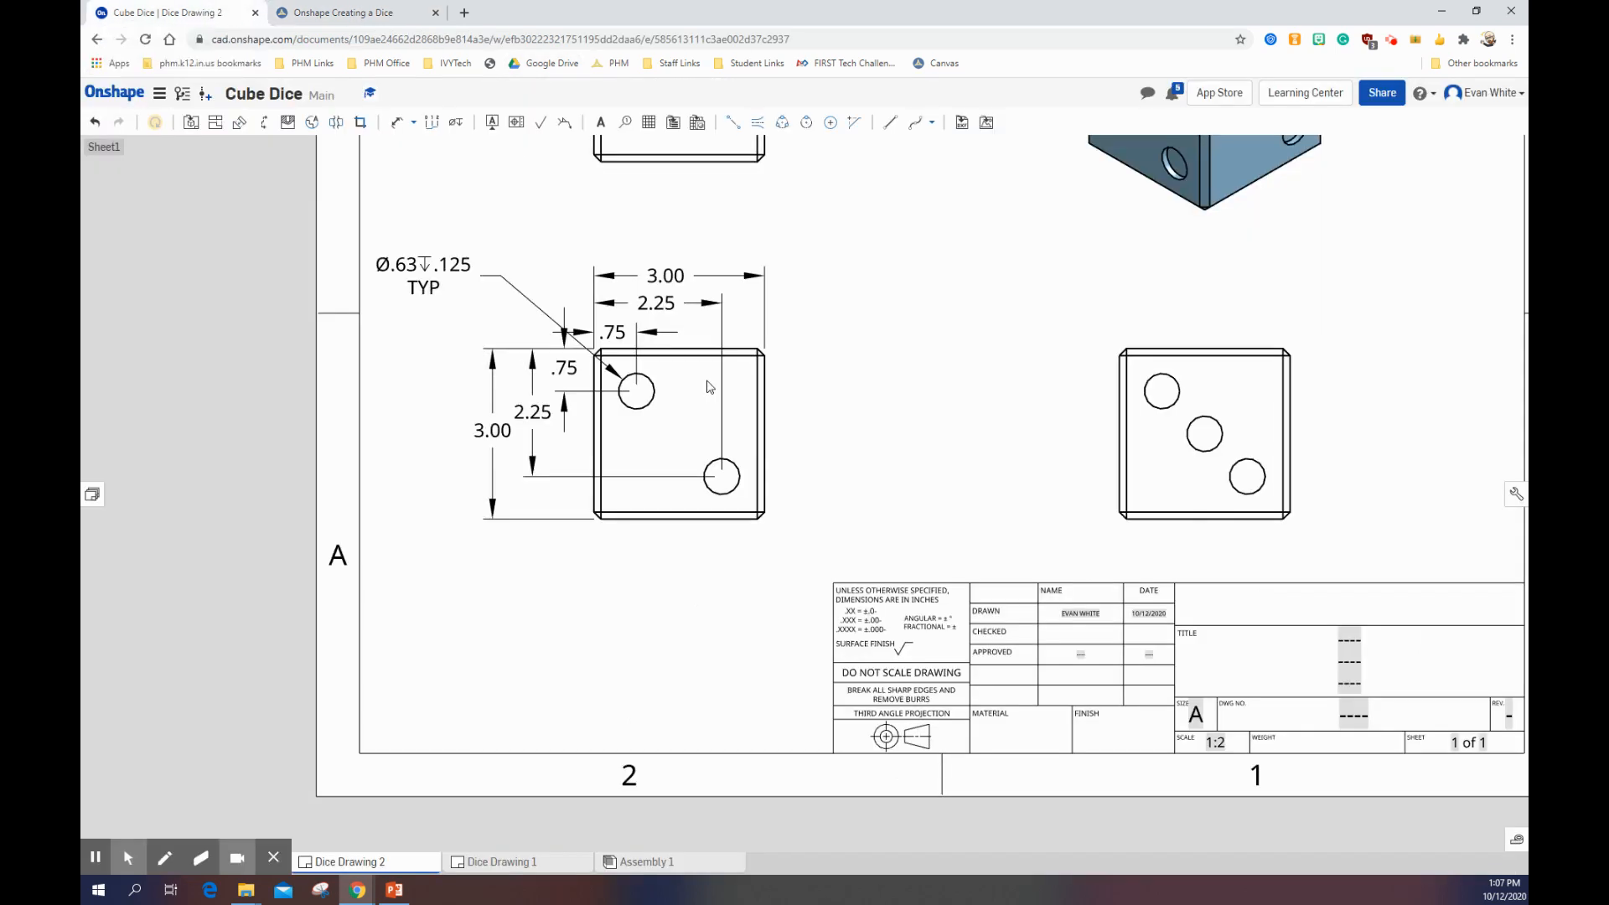
left_click(830, 123)
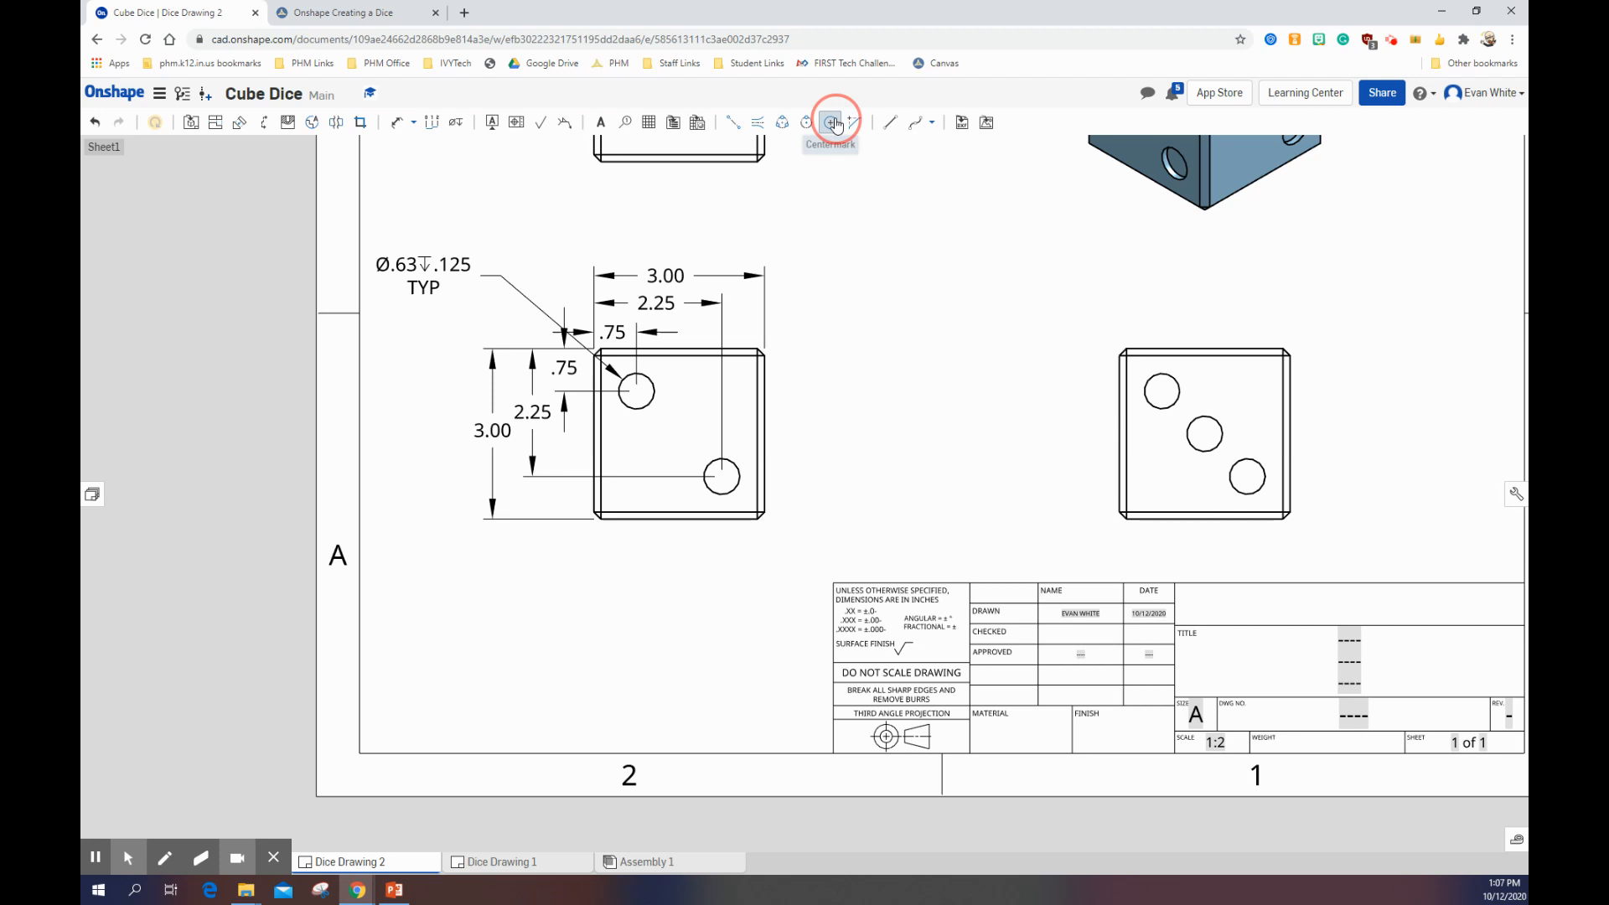
left_click(636, 388)
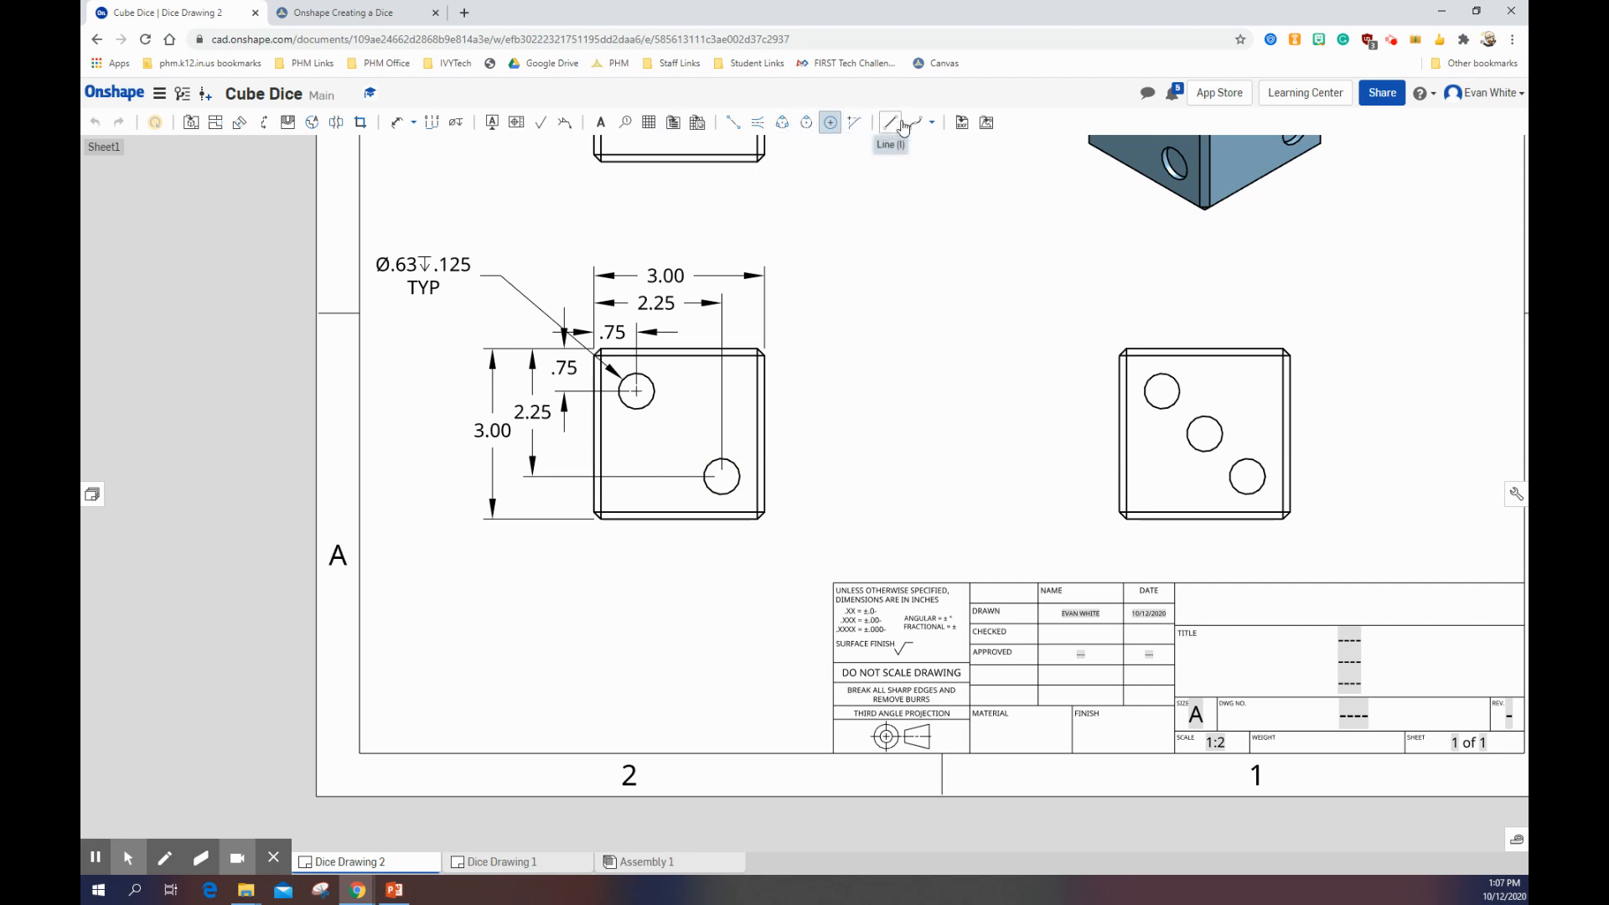
Step: Draw vertical and horizontal two-point centerlines across the front view's lower-right hole
left_click(732, 128)
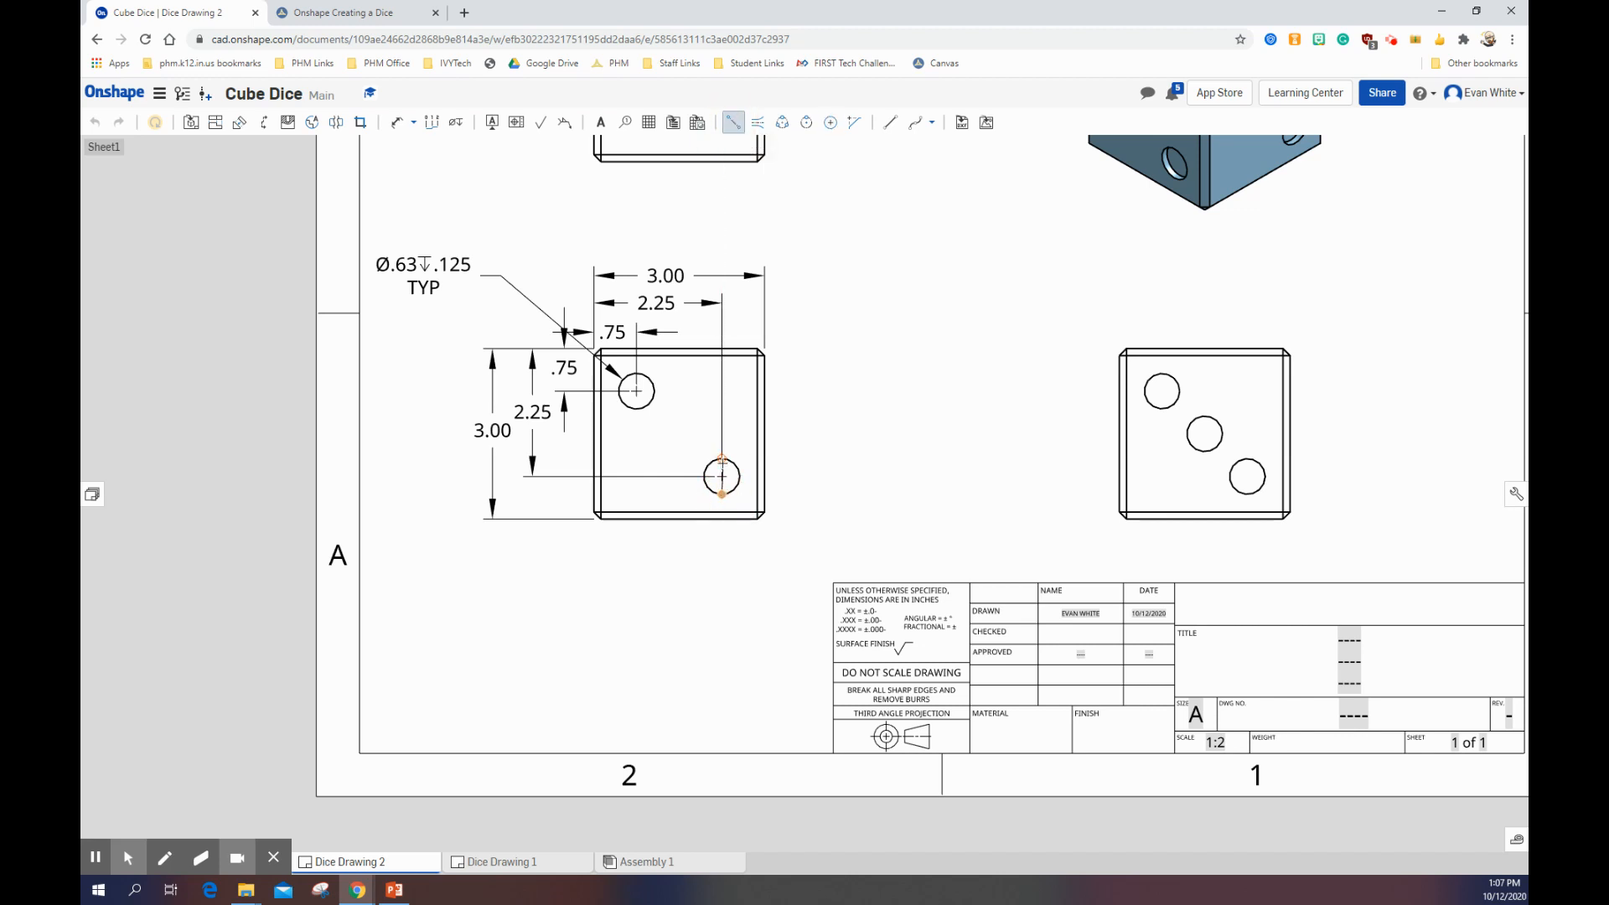
scroll(724, 469, "down", 2)
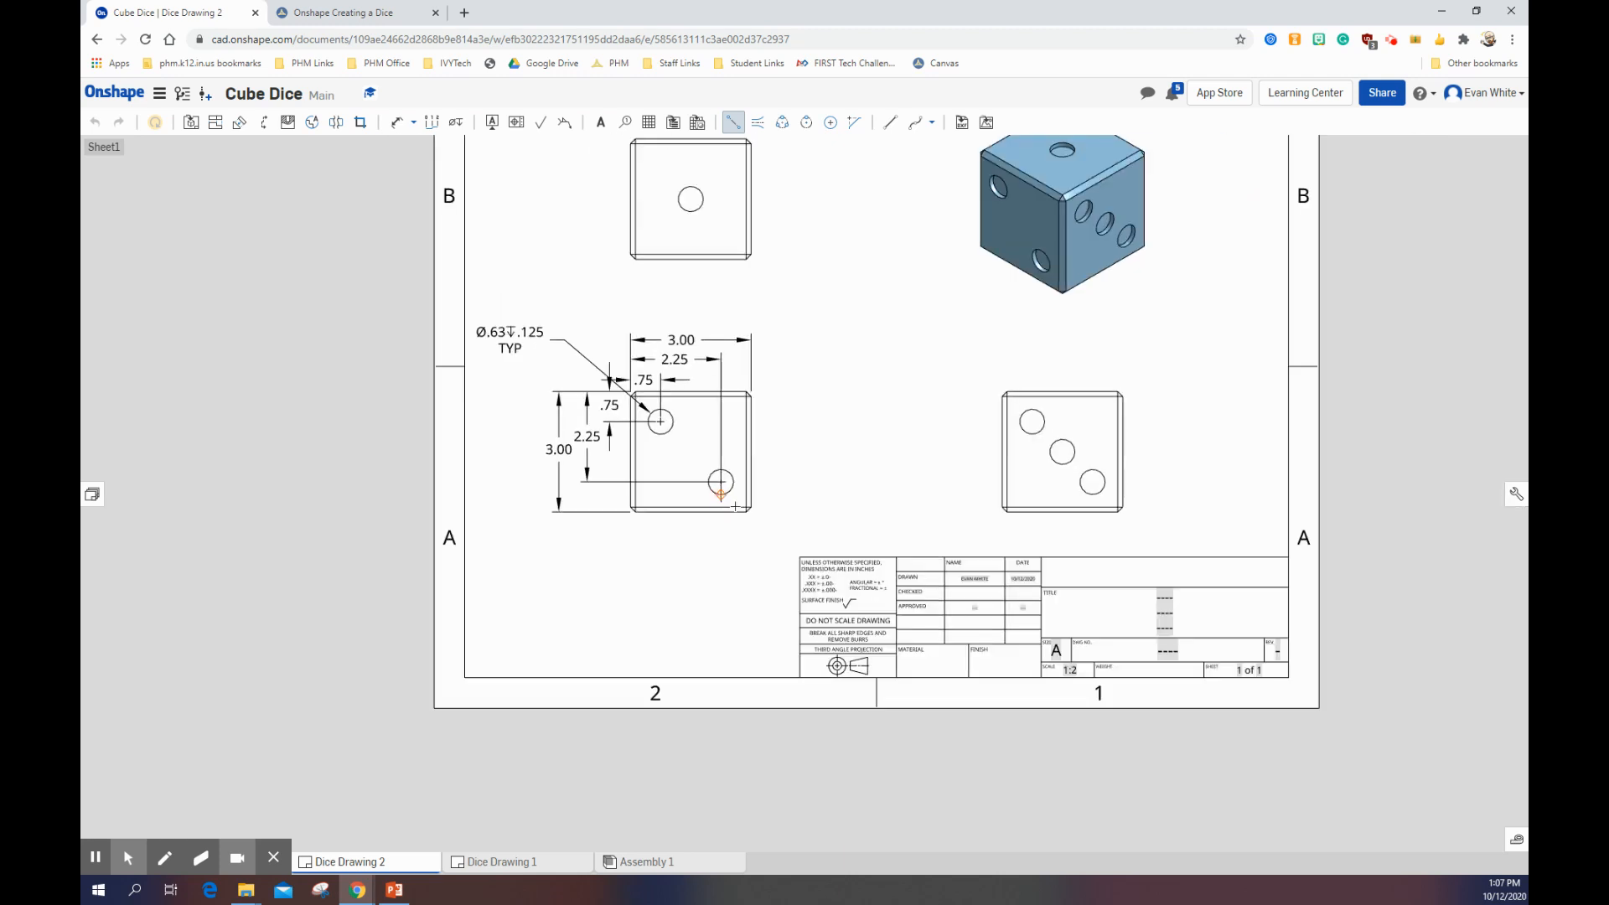
scroll(737, 478, "up", 2)
scroll(739, 479, "up", 3)
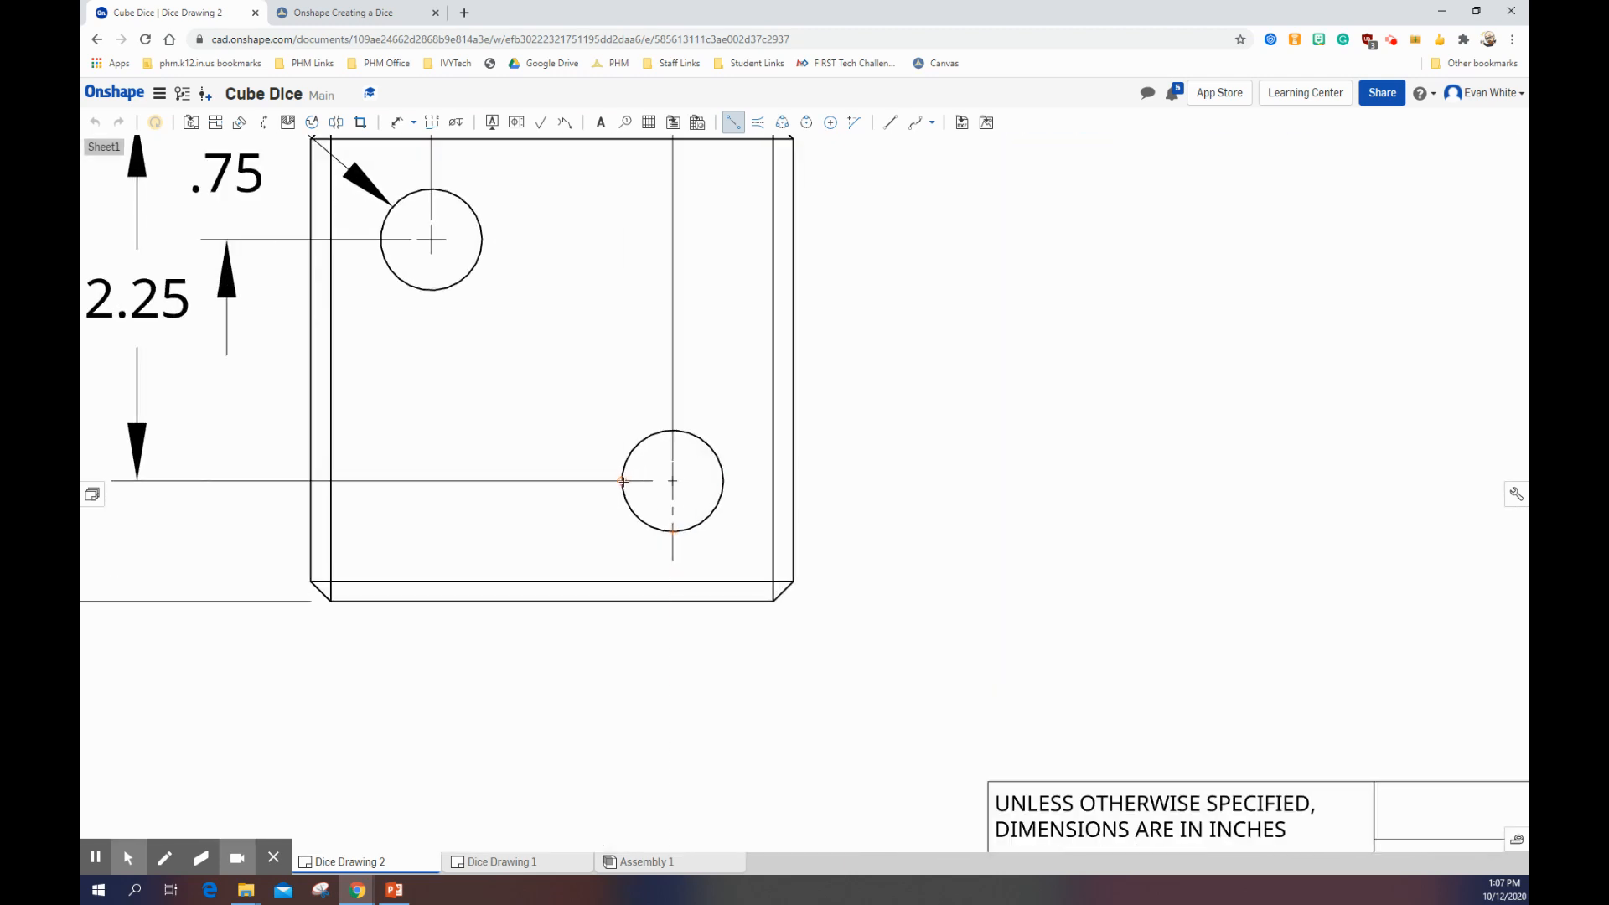
left_click(624, 482)
left_click(727, 481)
Step: Draw vertical and horizontal two-point centerlines across the upper-left hole of the side view
scroll(767, 482, "down", 1)
scroll(718, 575, "down", 1)
scroll(679, 496, "up", 1)
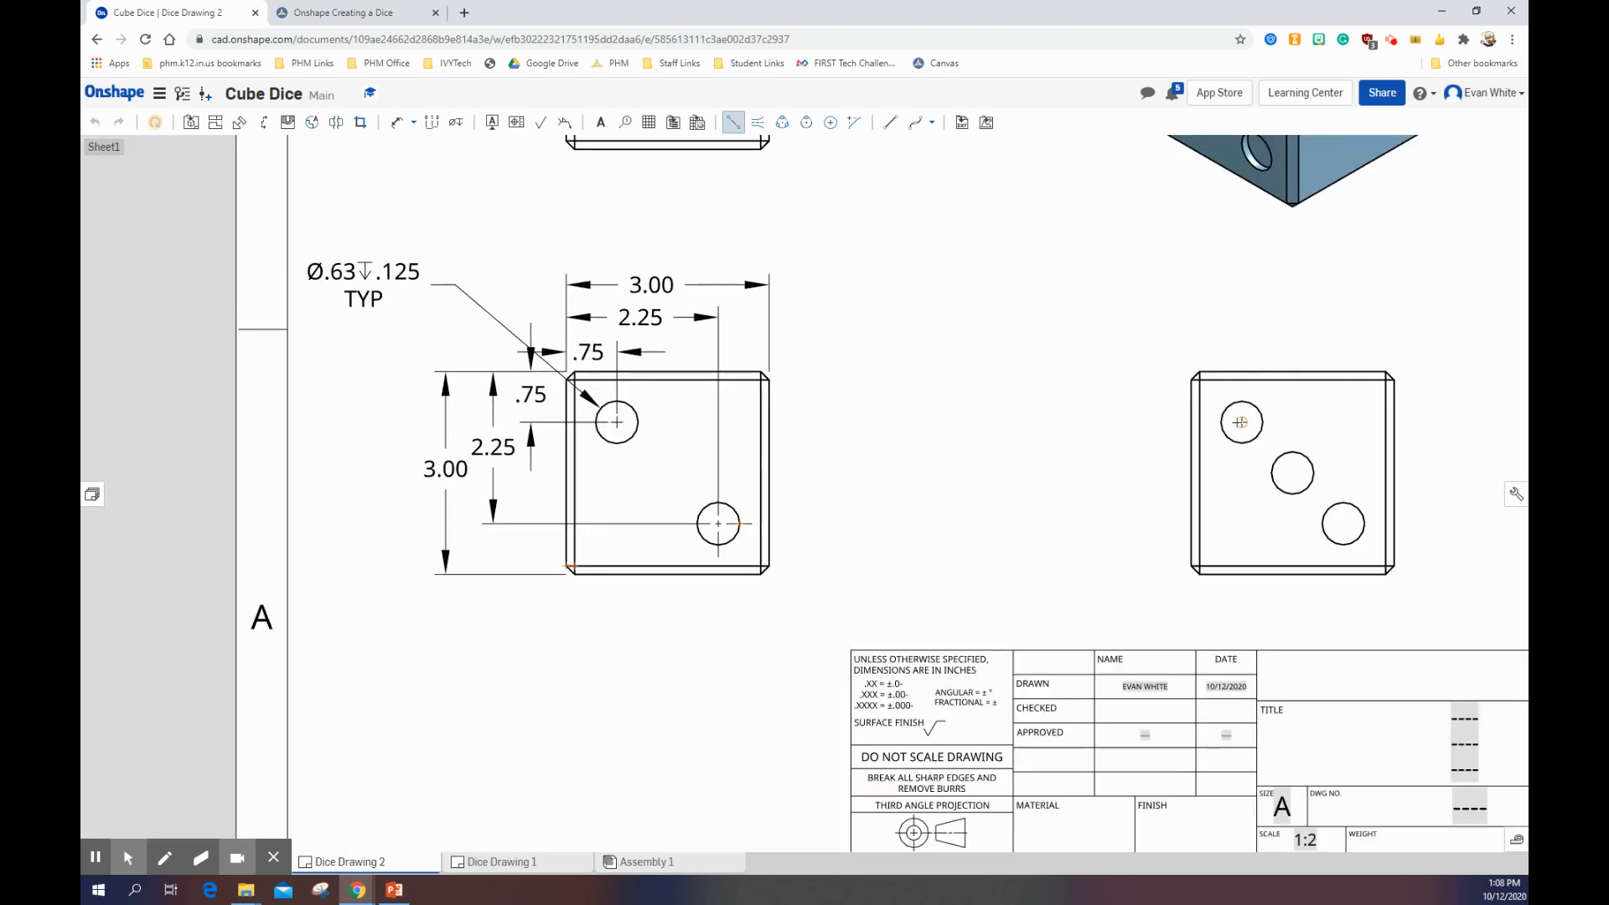
left_click(1241, 423)
key("Escape")
left_click(732, 123)
scroll(1274, 427, "up", 3)
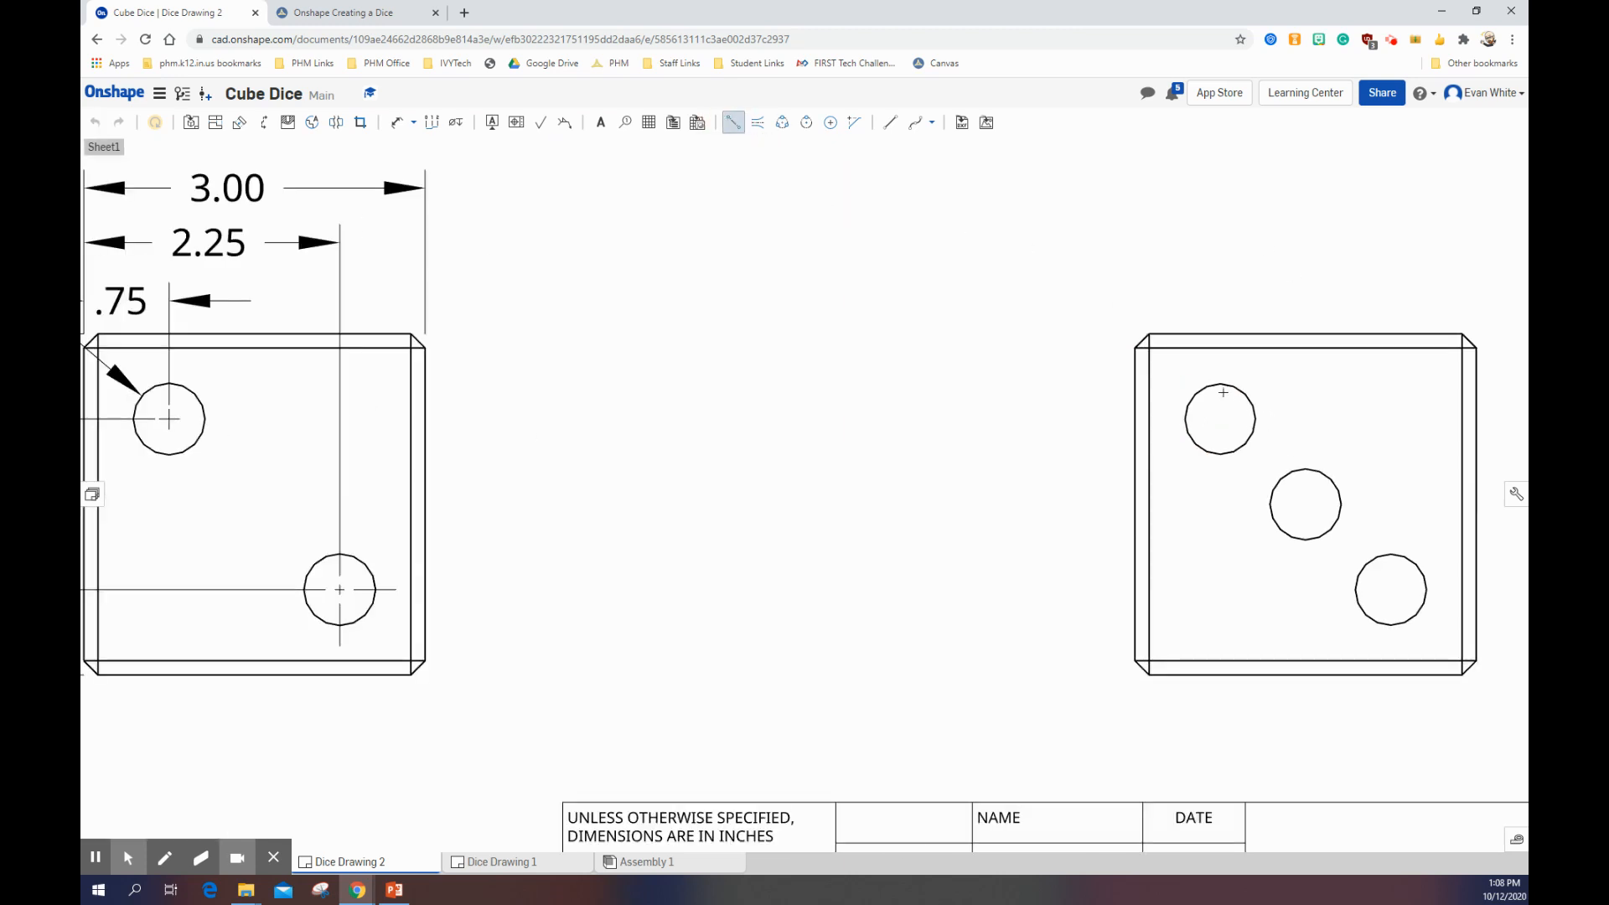
left_click(1220, 455)
left_click(1185, 419)
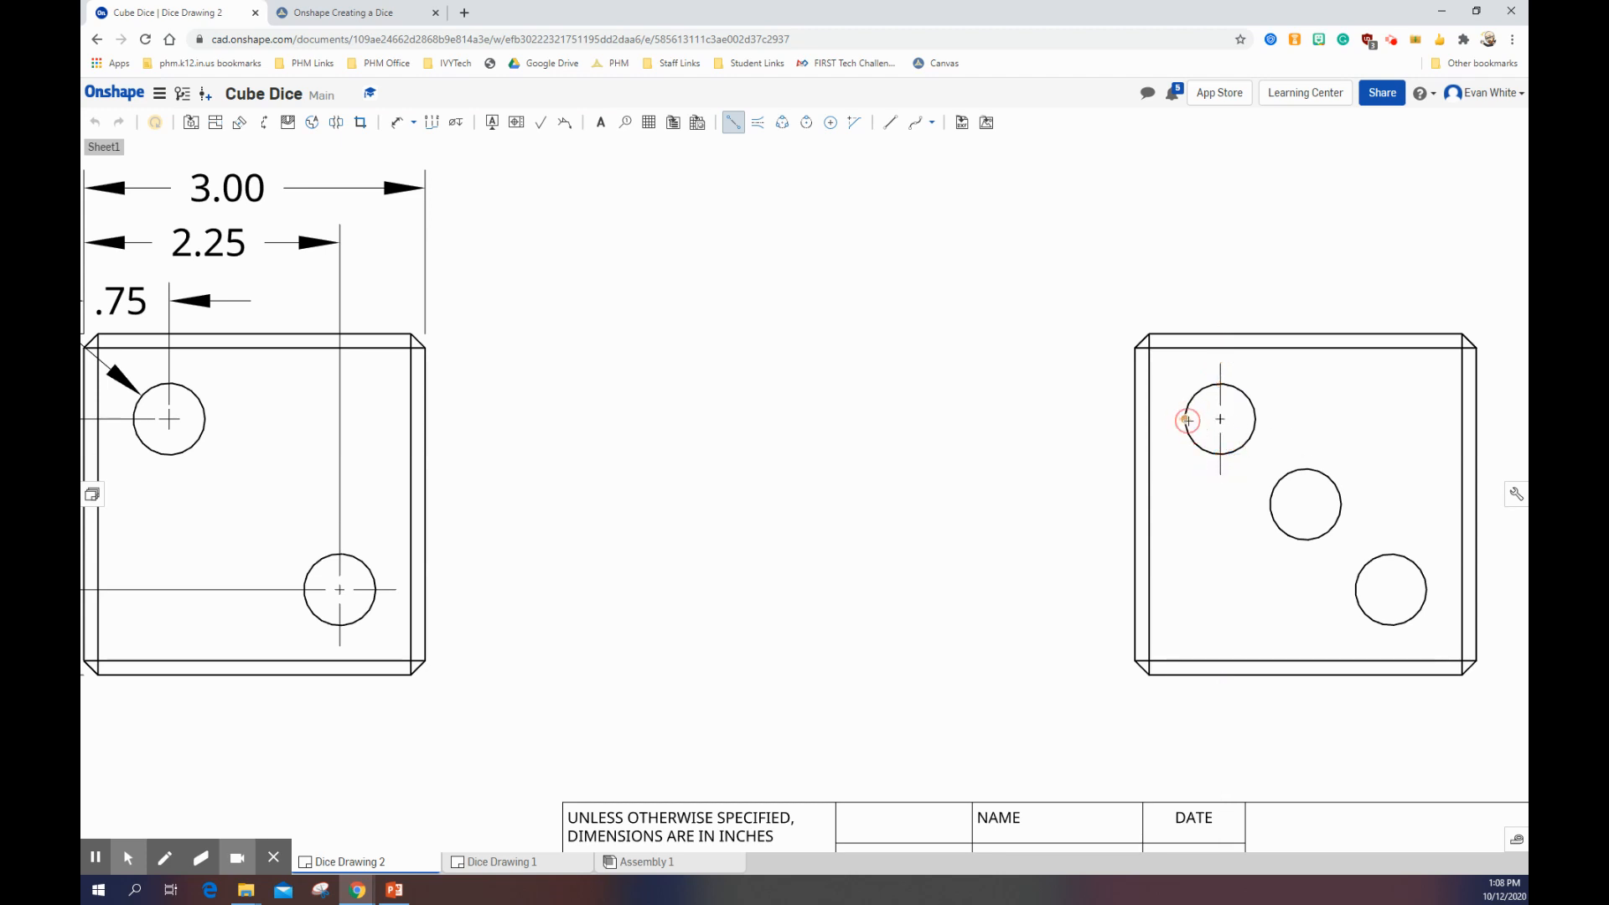
left_click(1257, 418)
Step: Draw horizontal and vertical two-point centerlines across the side view's middle hole
scroll(1321, 406, "down", 2)
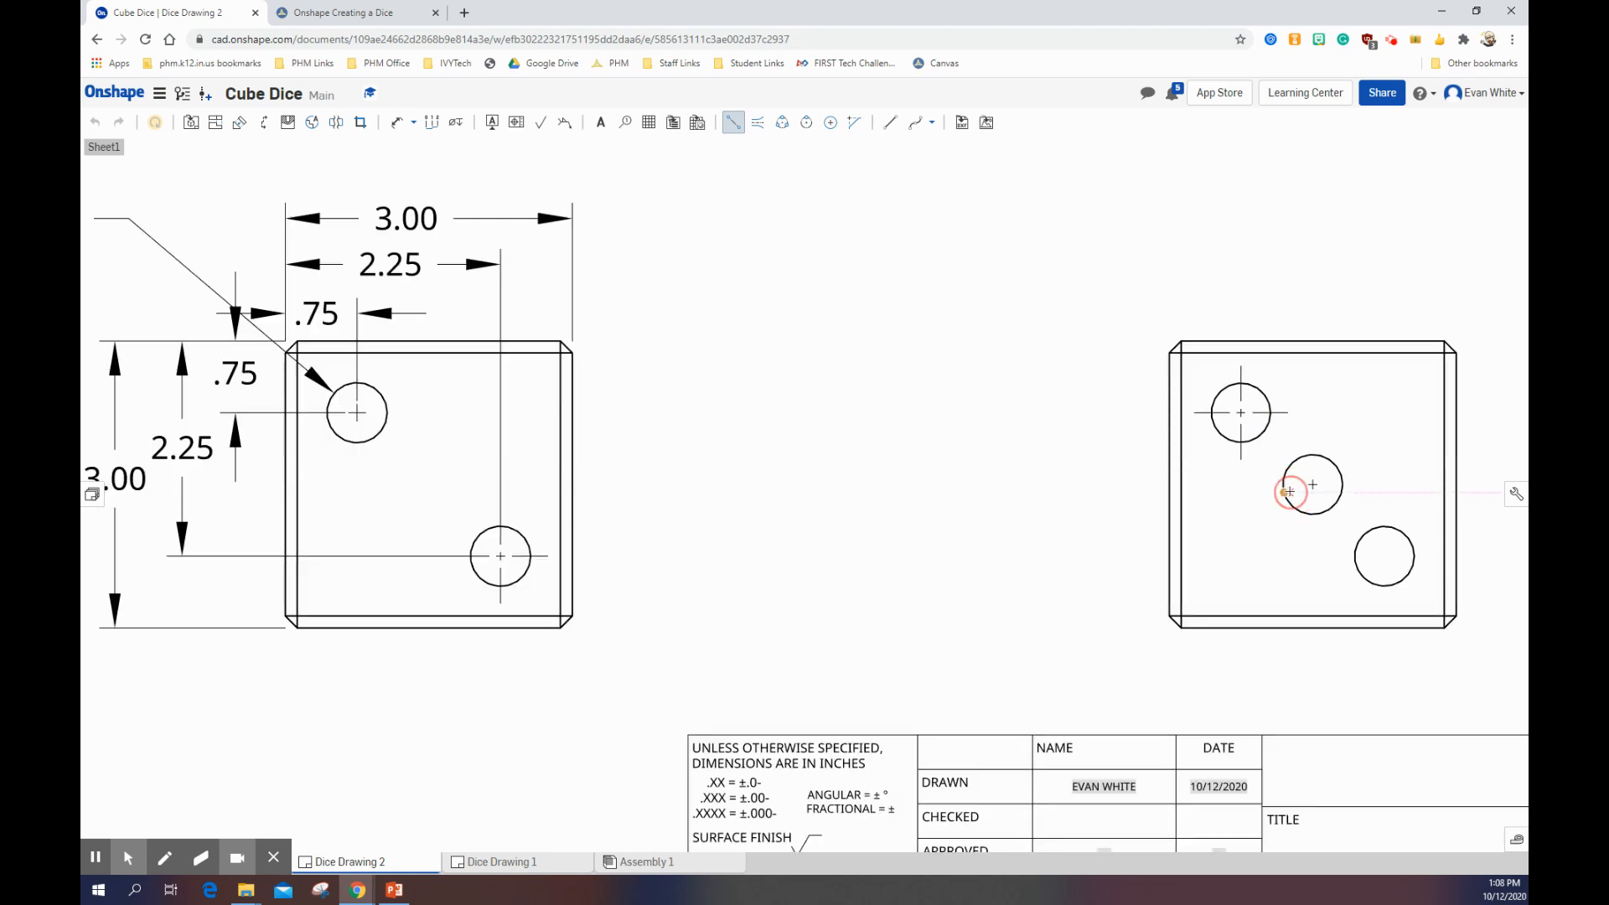
left_click(1284, 492)
key("Escape")
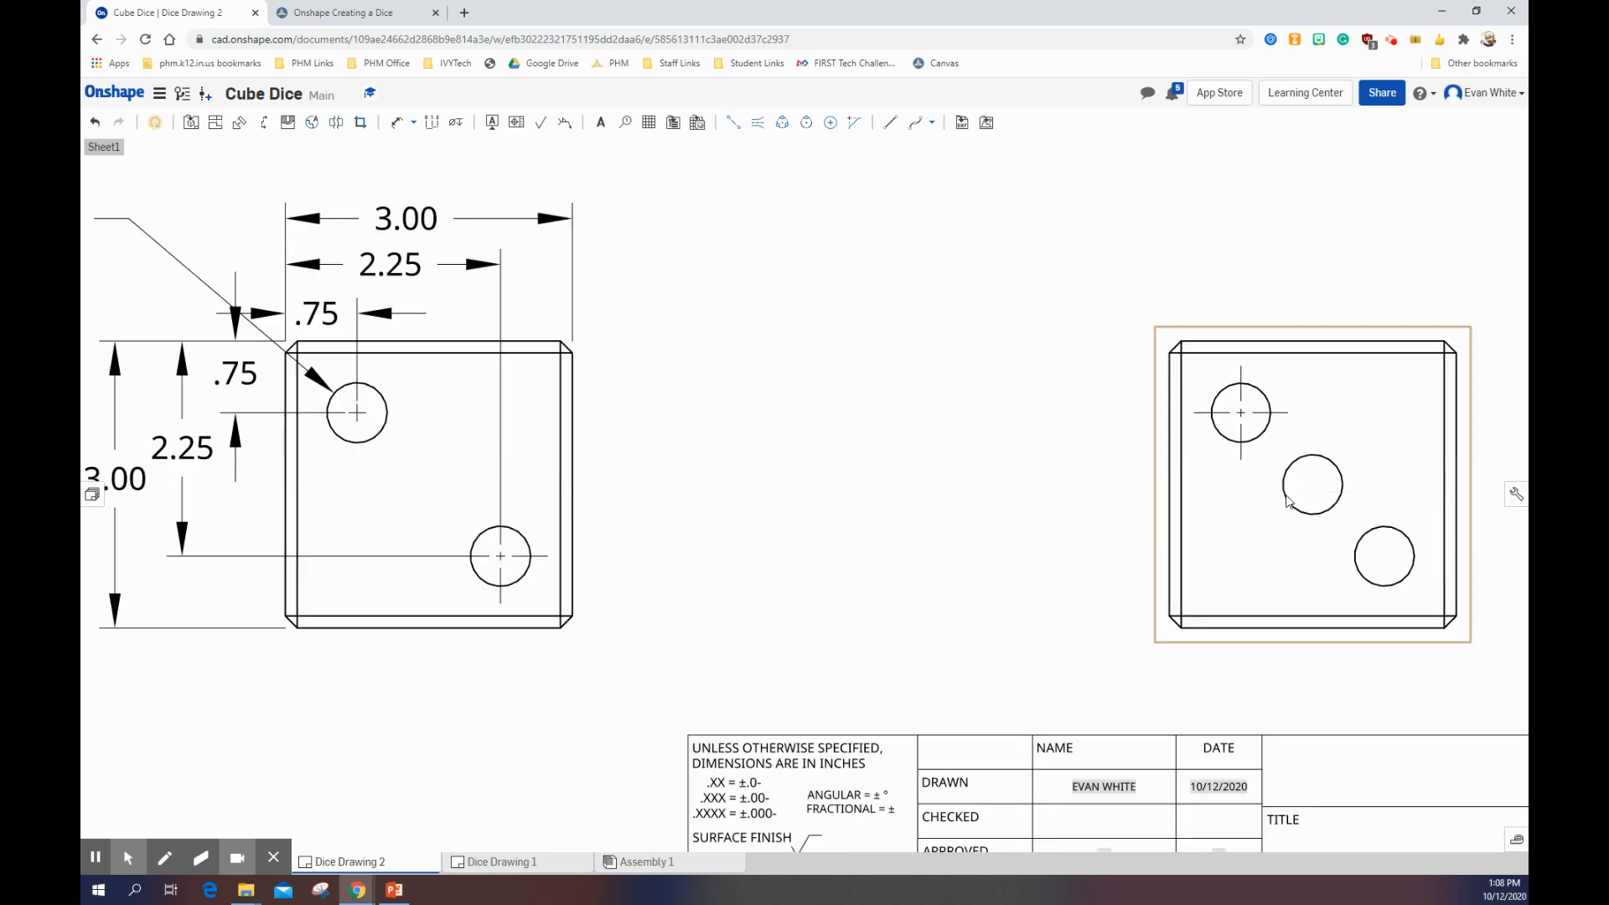
left_click(730, 126)
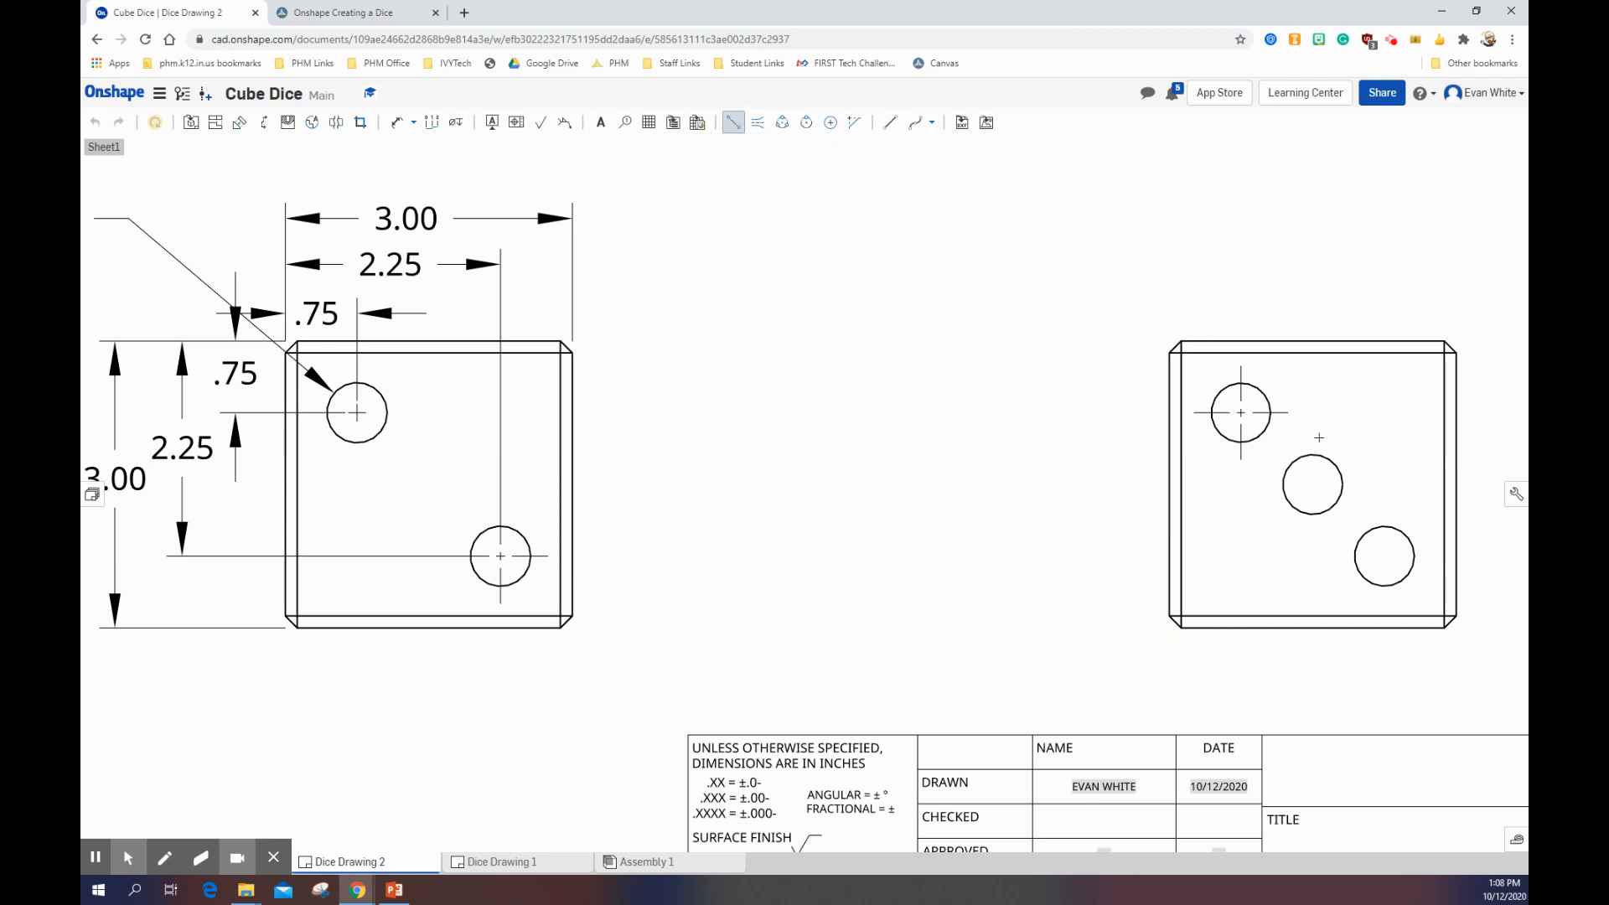
left_click(1281, 486)
left_click(1342, 484)
left_click(1312, 454)
left_click(1312, 514)
Step: Add vertical and horizontal two-point centerlines across the side view's lower-right hole
scroll(1441, 631, "down", 2)
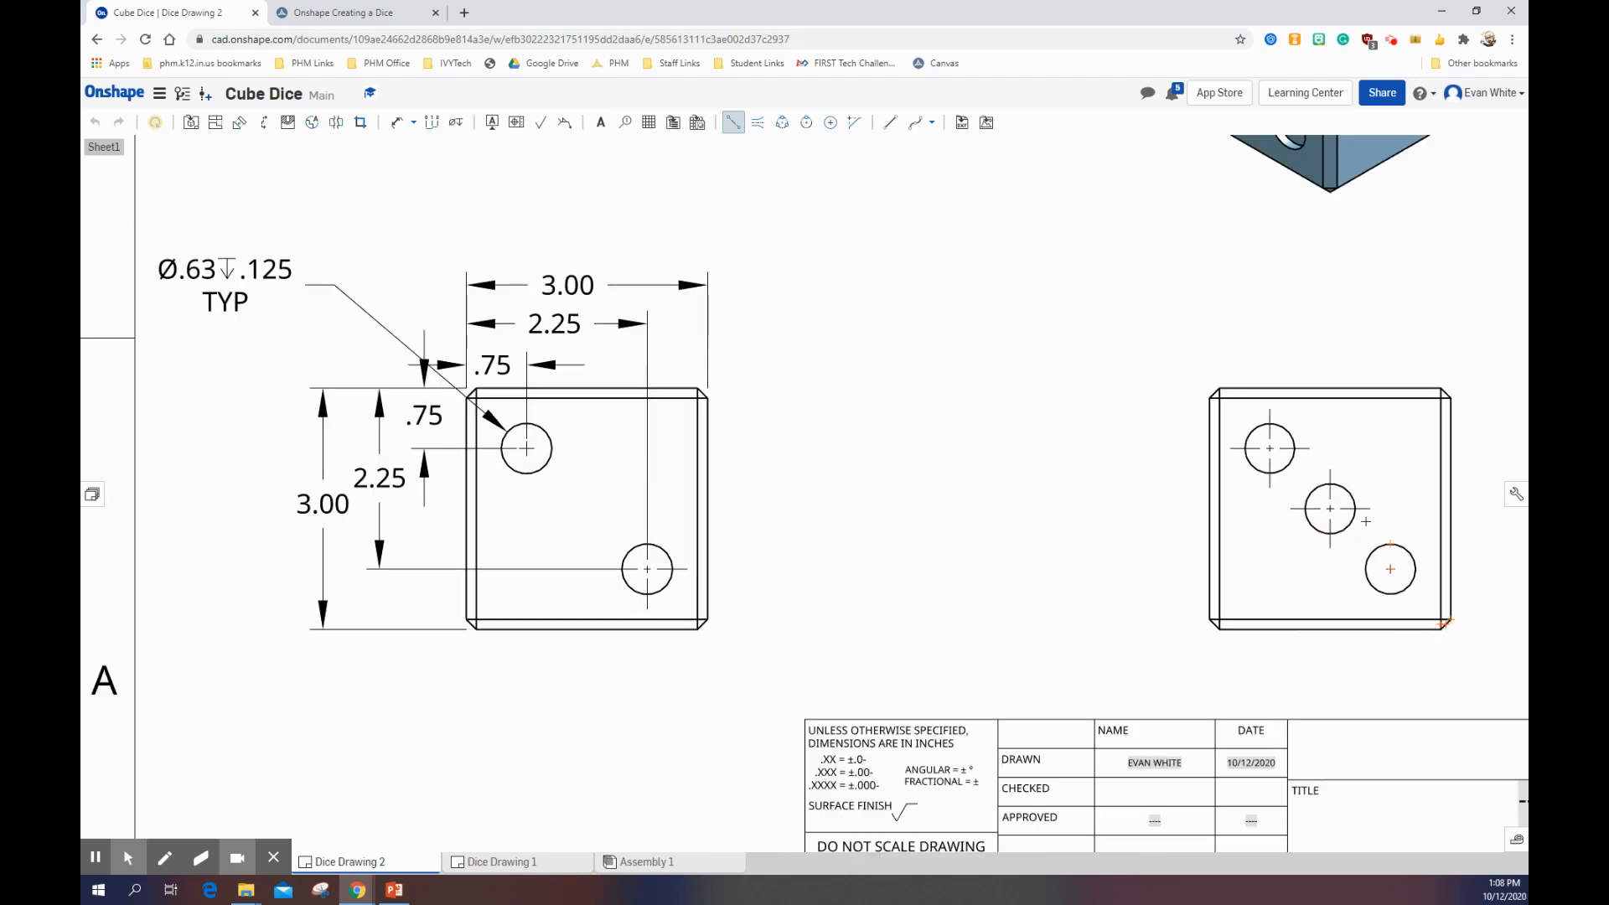
left_click(1390, 544)
left_click(1391, 594)
scroll(1424, 566, "down", 2)
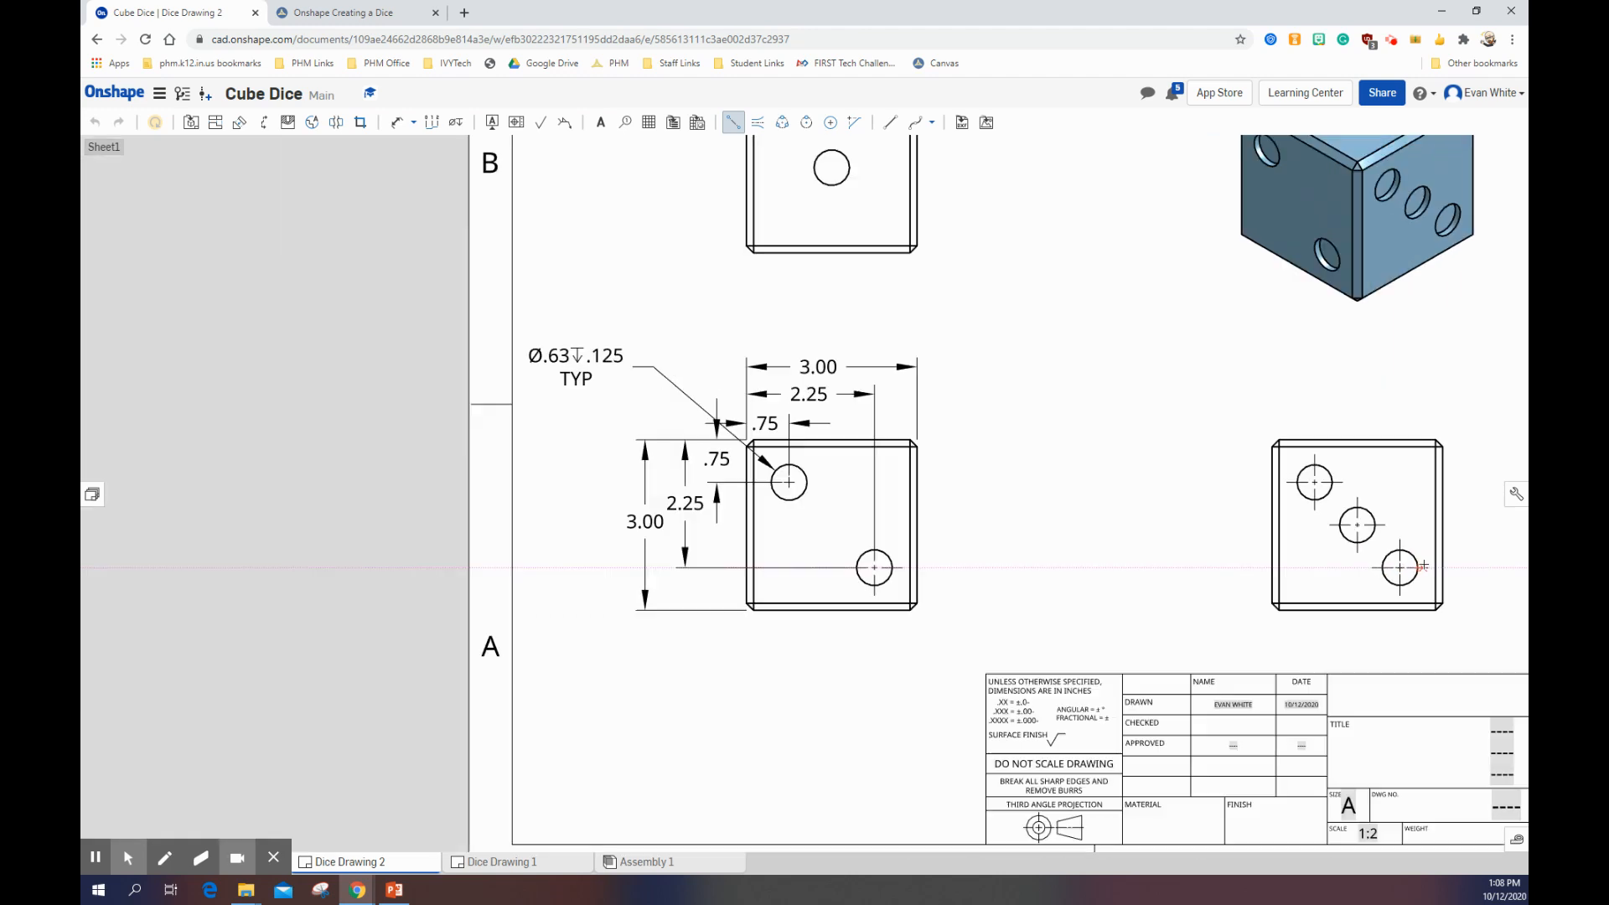
Step: Draw vertical and horizontal two-point centerlines across the single hole in the top view
scroll(1422, 567, "down", 2)
scroll(1232, 557, "up", 2)
scroll(884, 463, "down", 1)
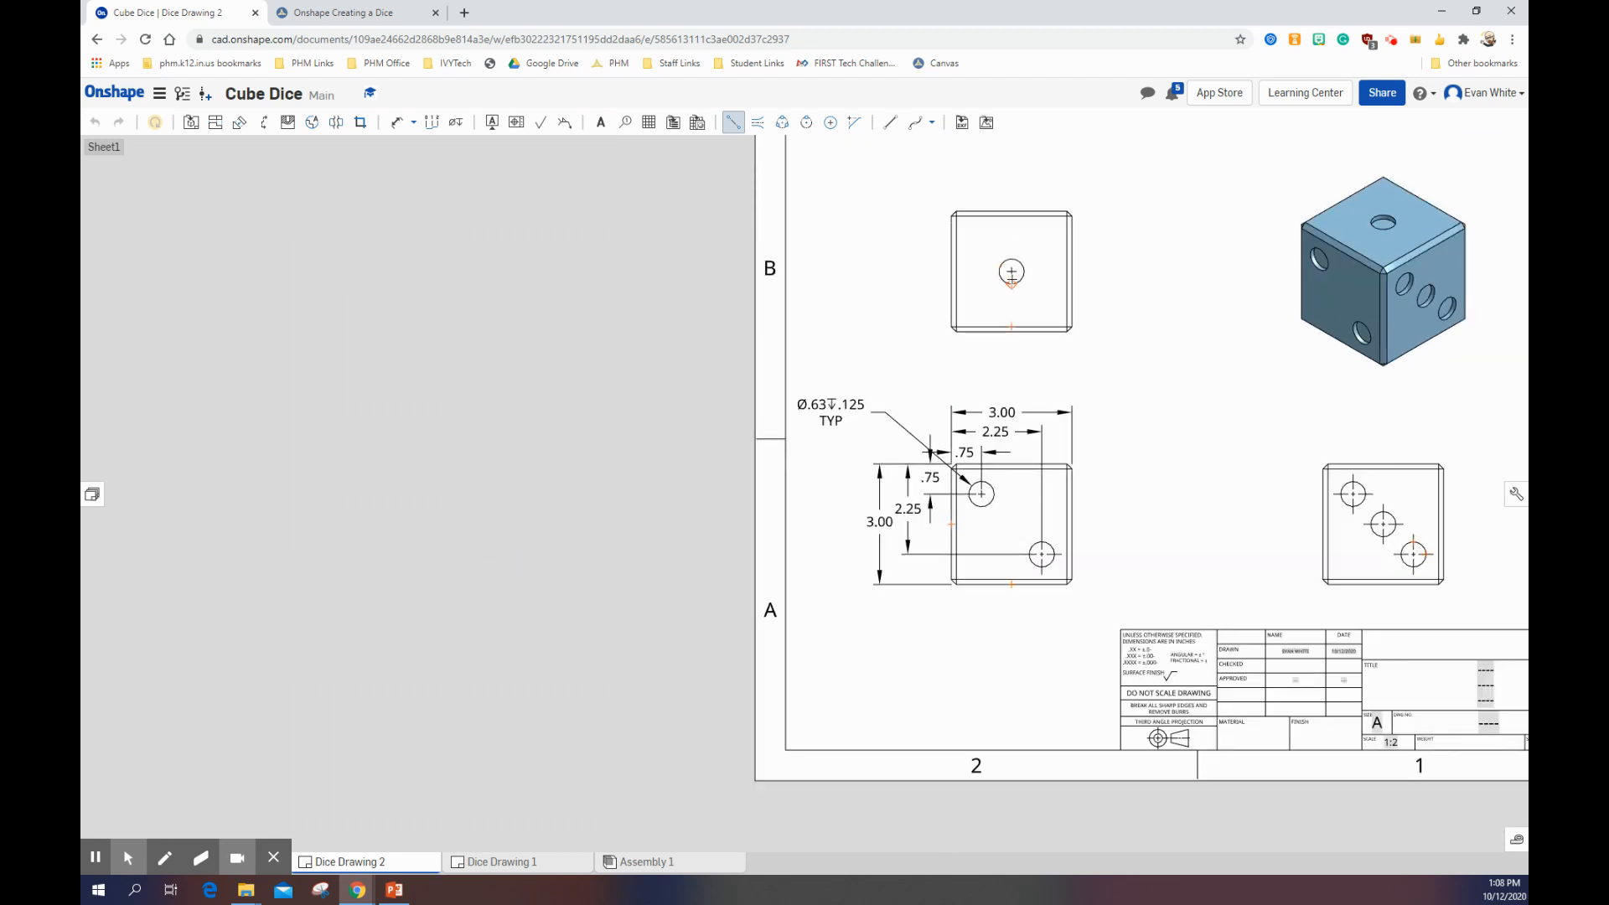
left_click(1011, 261)
scroll(998, 270, "down", 3)
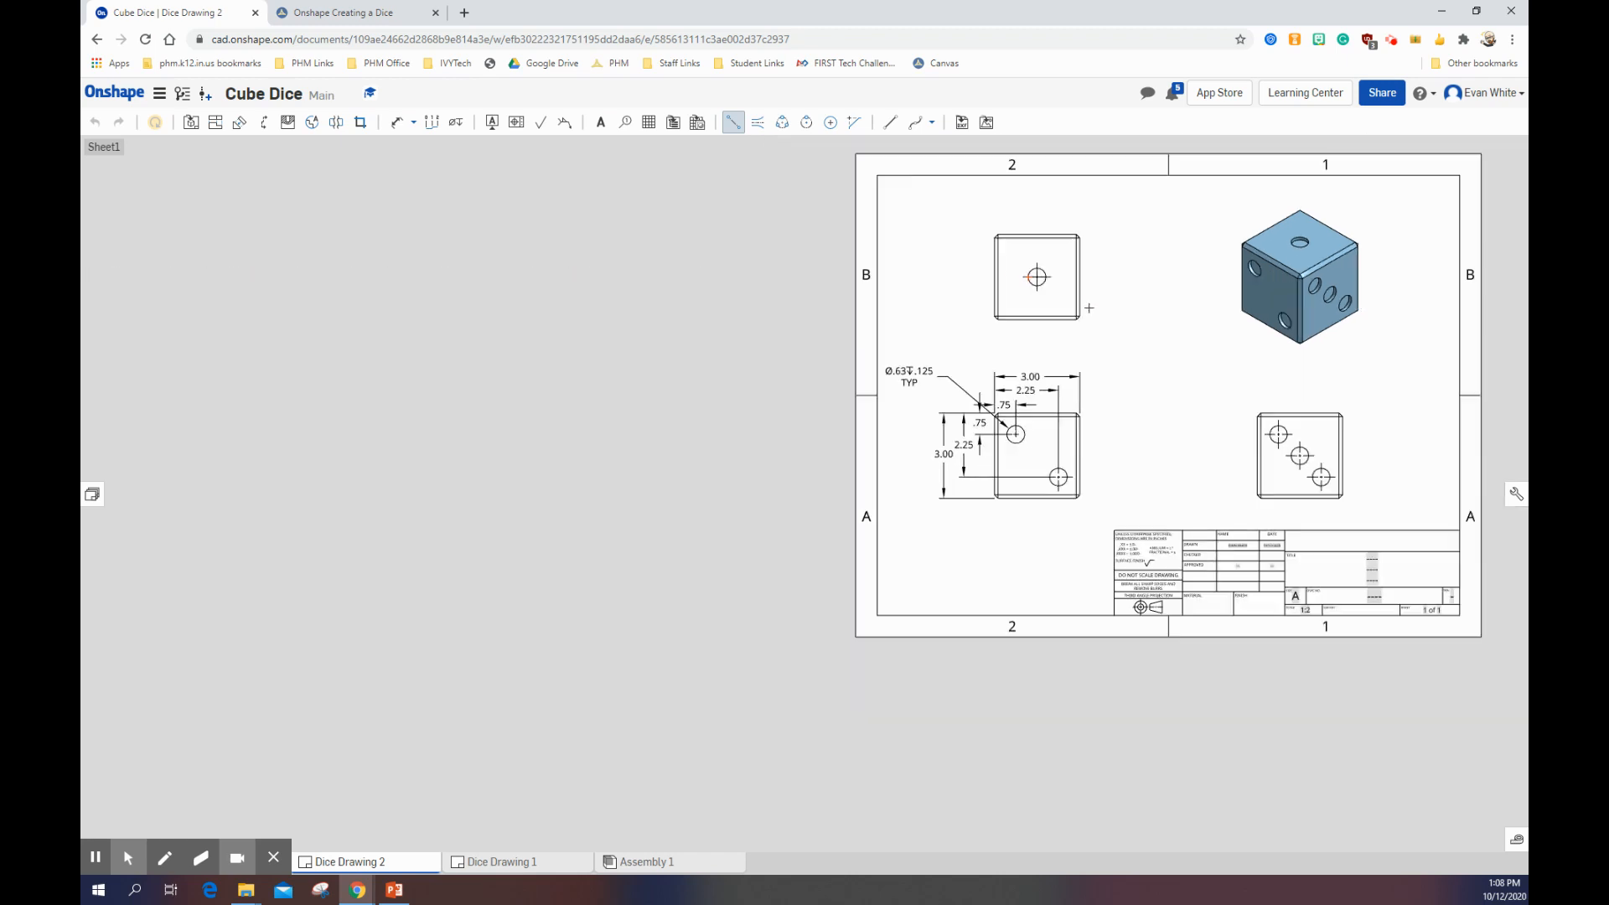
scroll(998, 270, "up", 6)
scroll(966, 220, "down", 4)
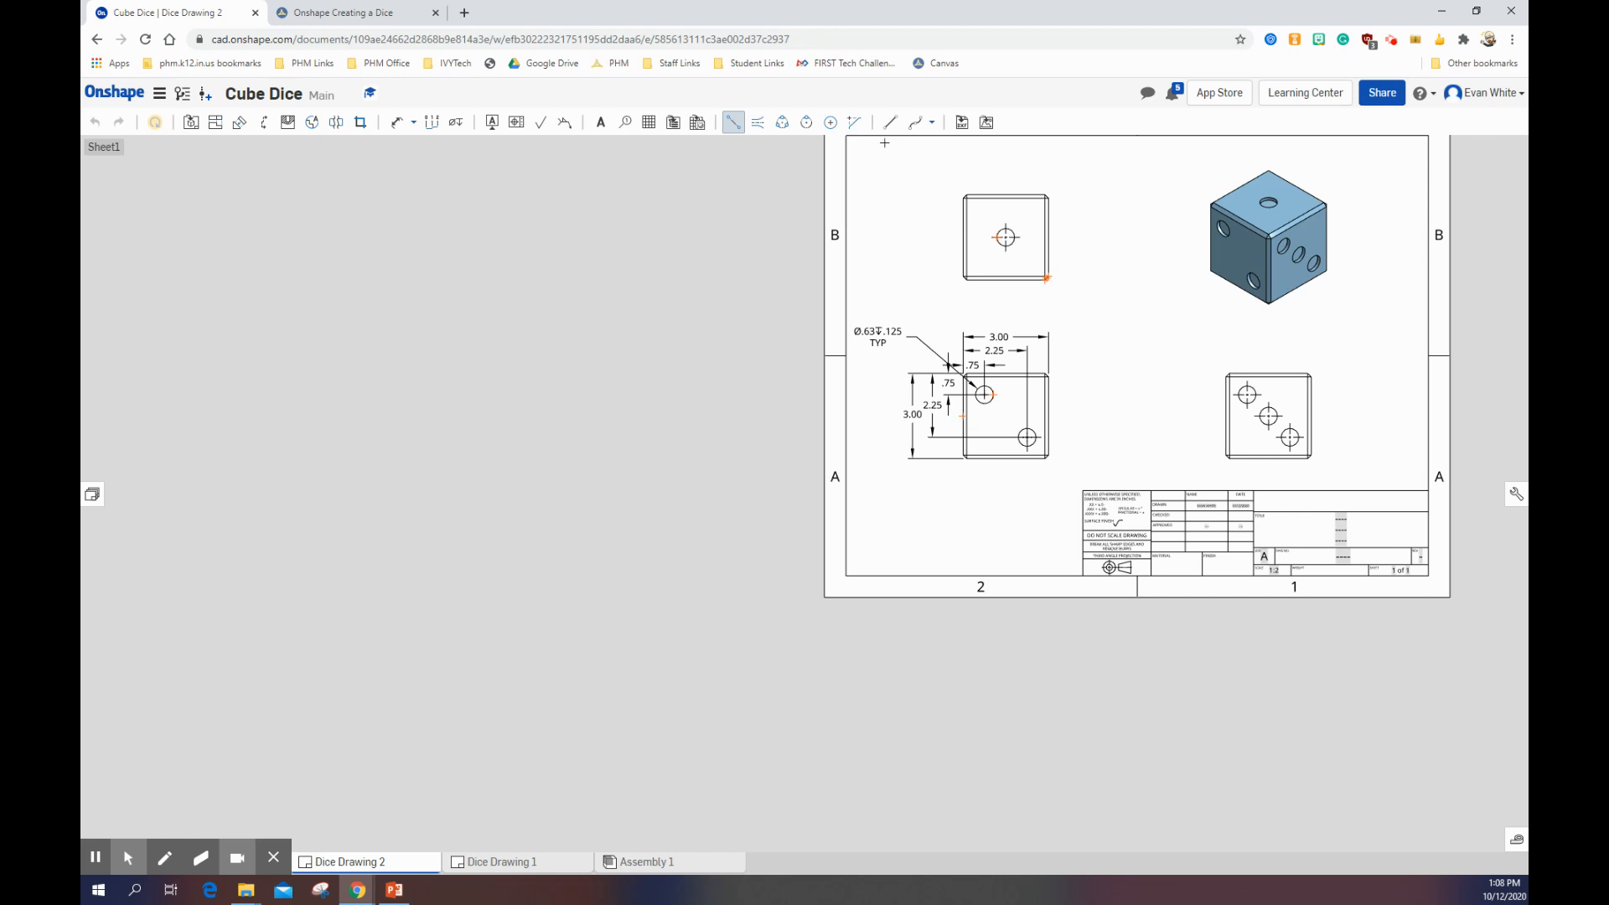
Step: Check the side view's hole-location dimensions and chamfer callout on the Canvas reference print
left_click(320, 7)
scroll(918, 495, "down", 3)
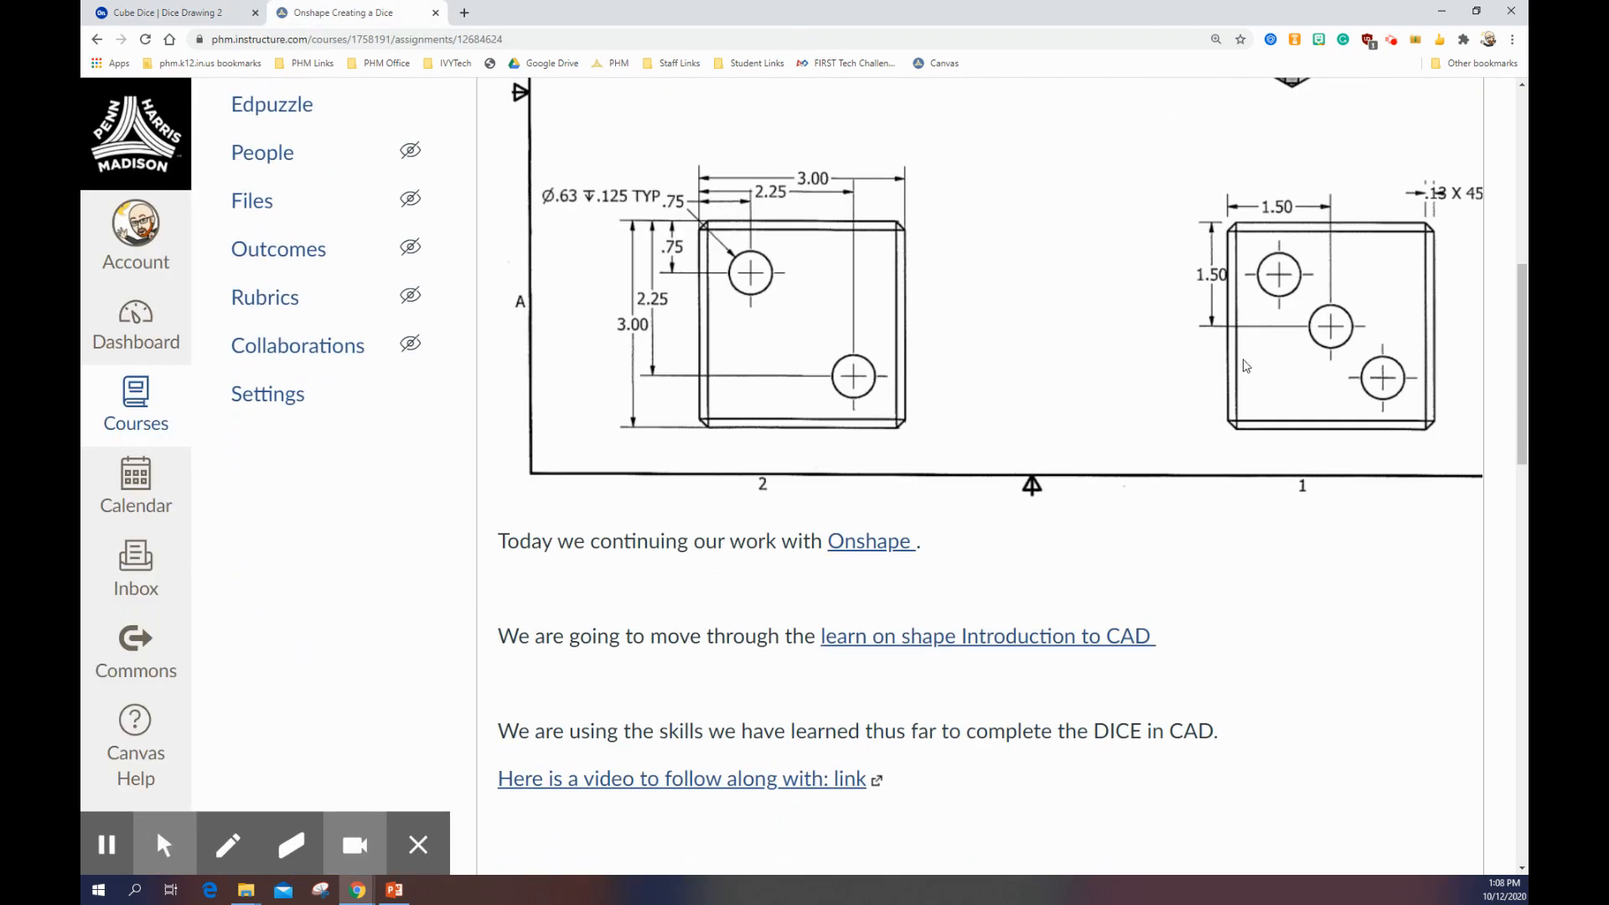
scroll(1273, 471, "up", 2)
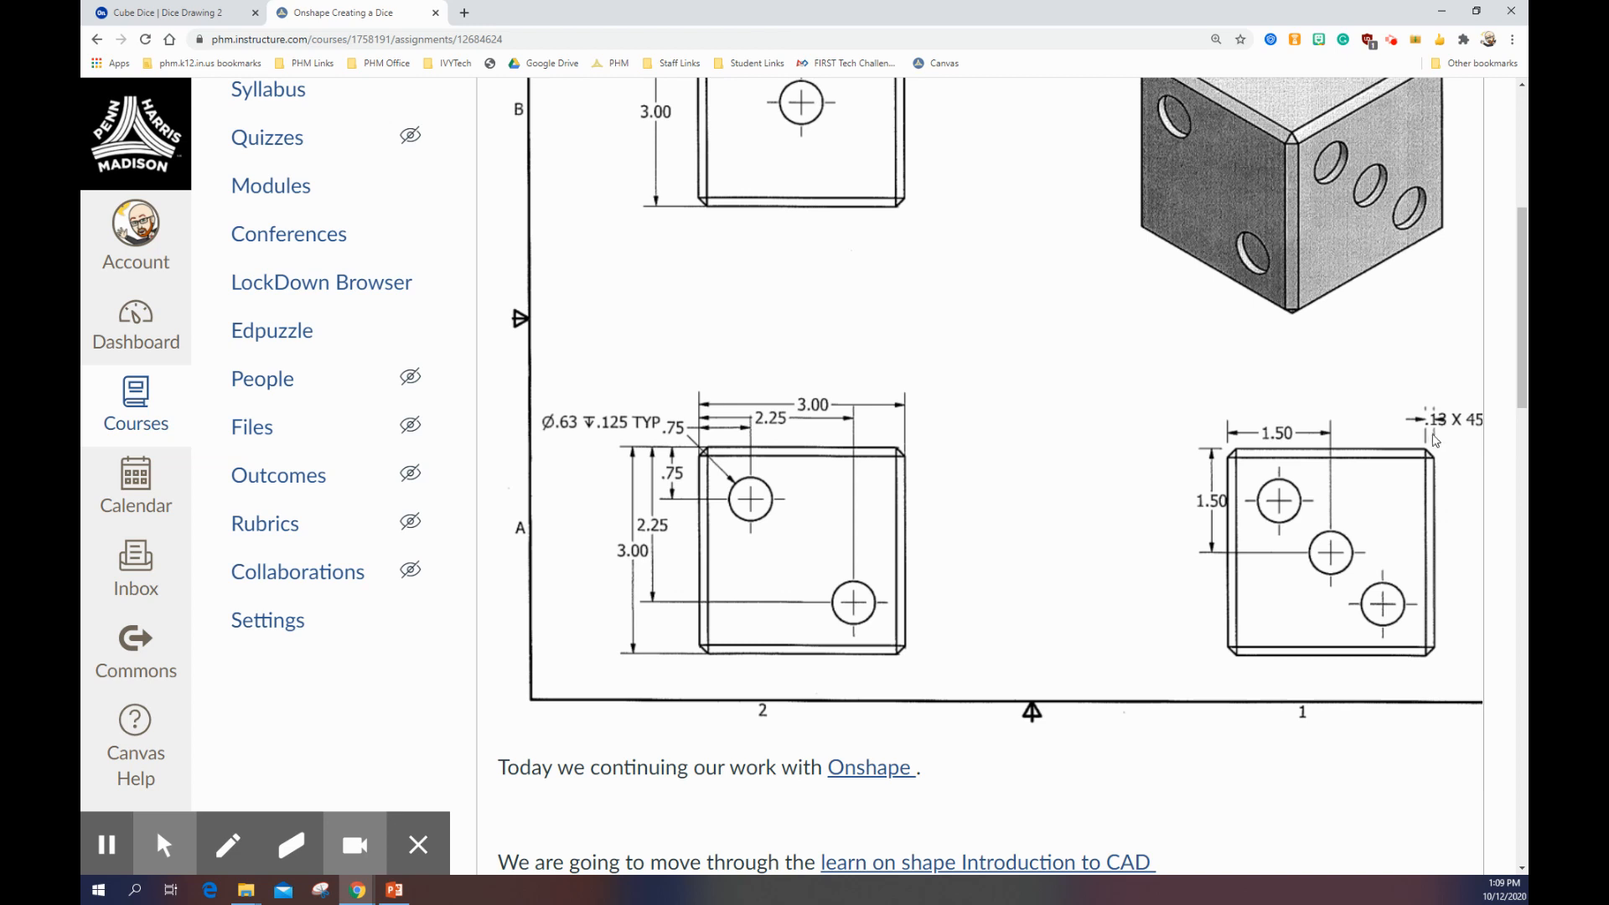